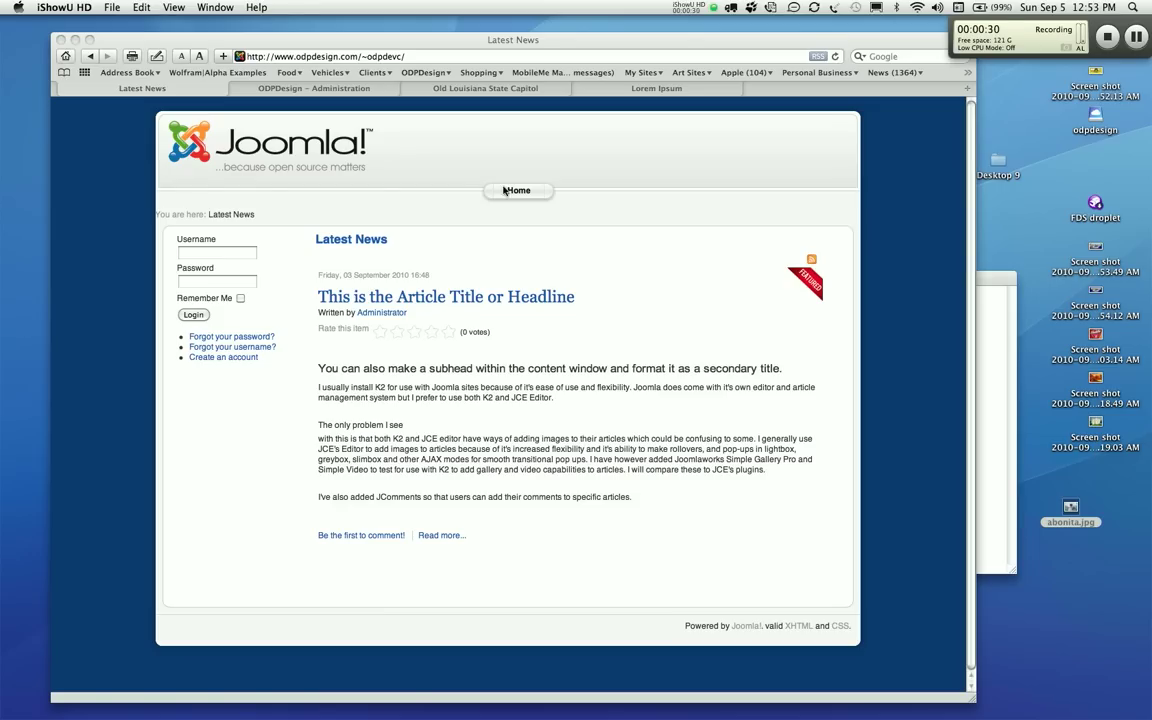
Log in on the front-end form with the member's username and password
left_click(229, 242)
left_click(236, 253)
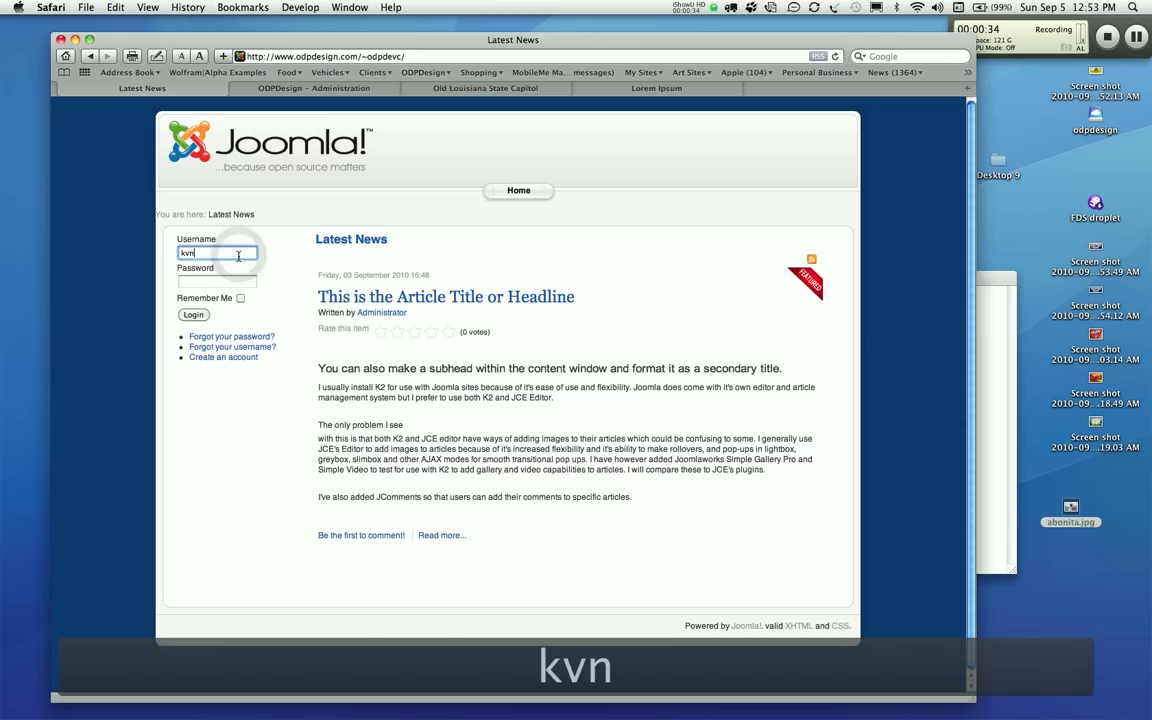
key("Tab")
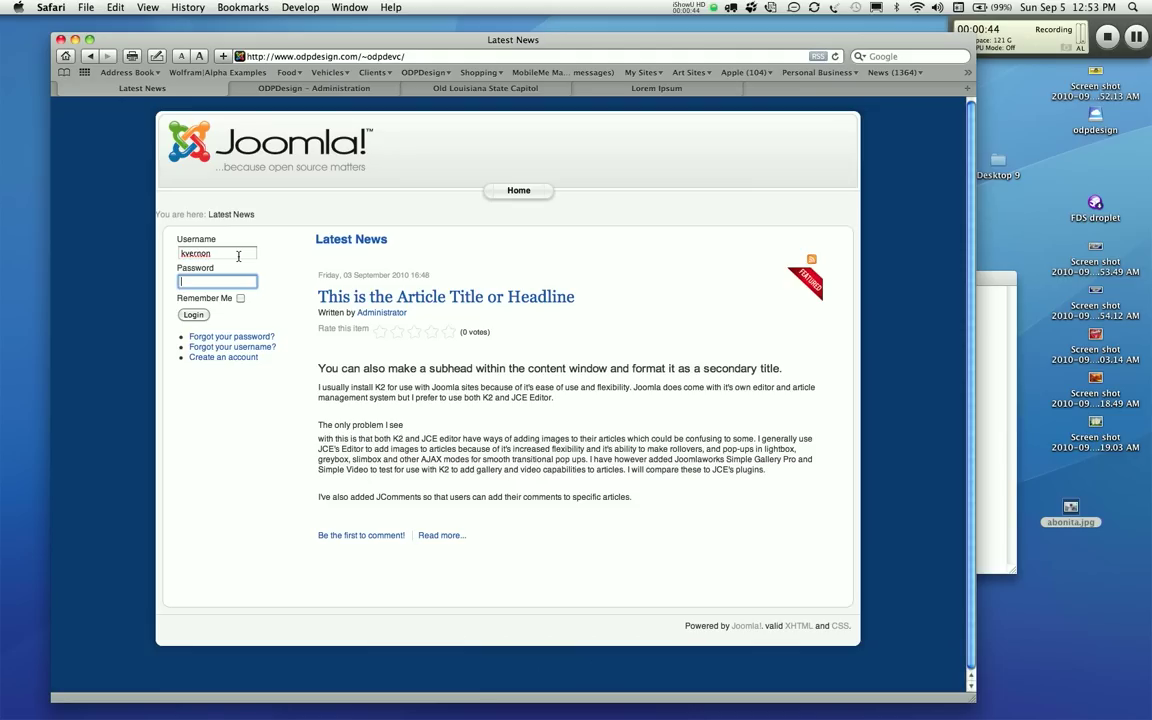
type("••••••")
left_click(193, 316)
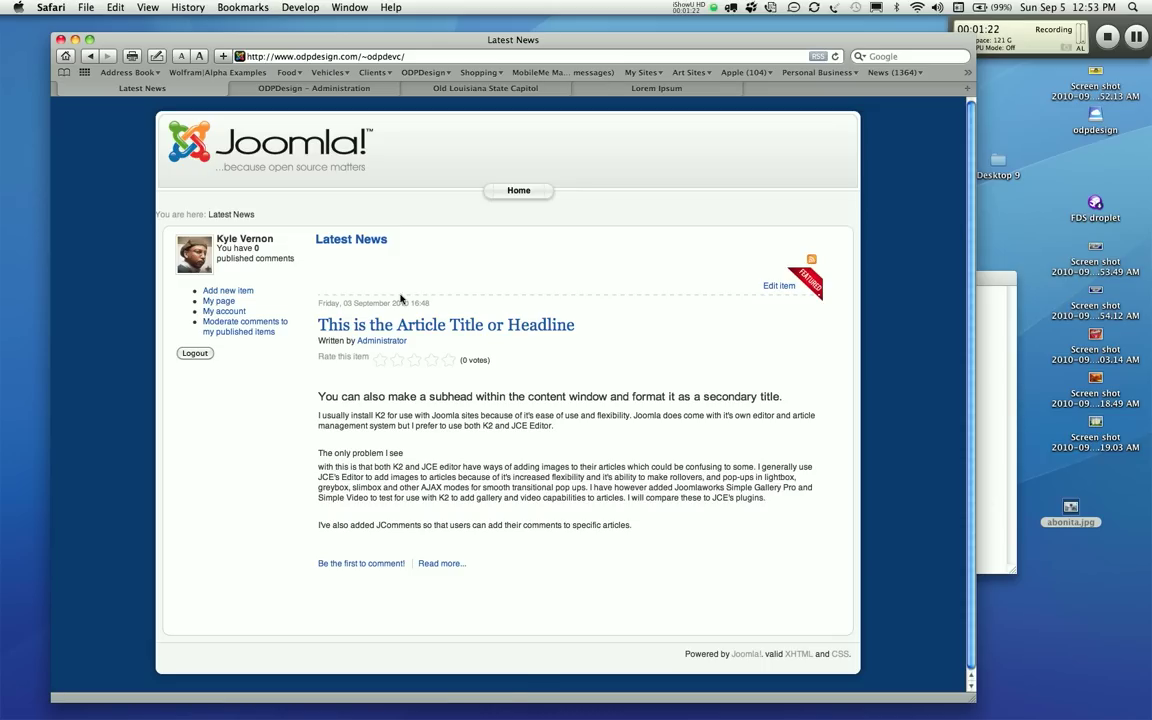
Open the empty Add Item form from the 'Add new item' user-menu link
left_click(245, 292)
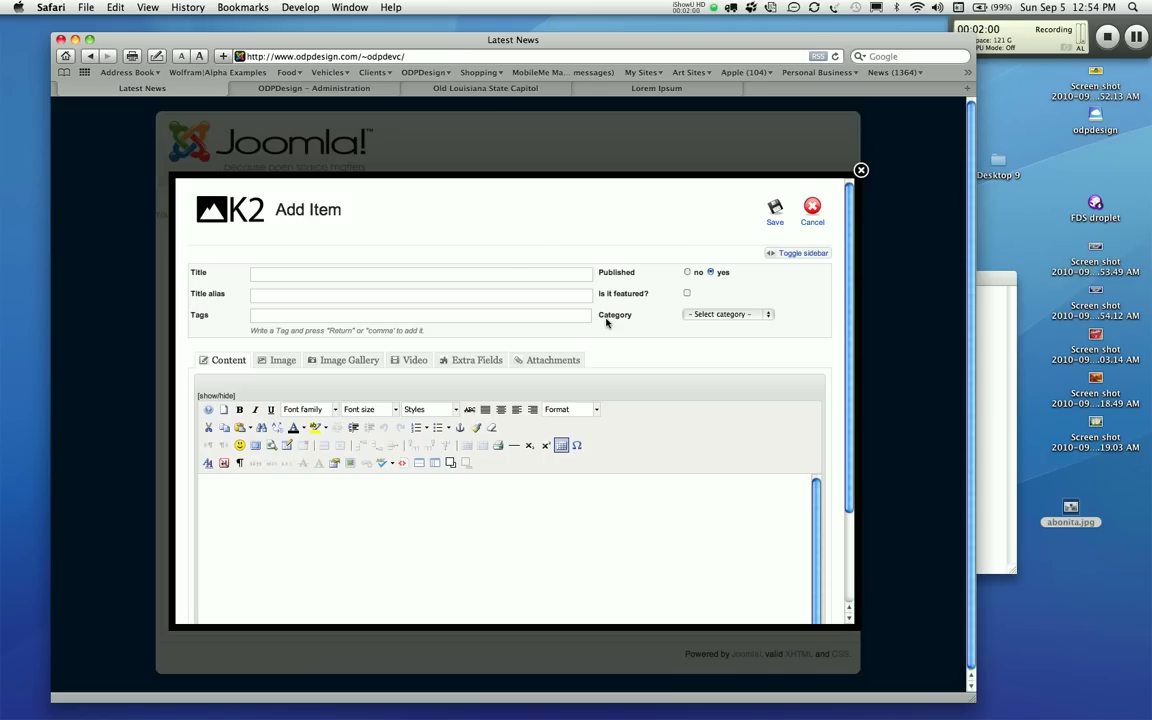
left_click(512, 276)
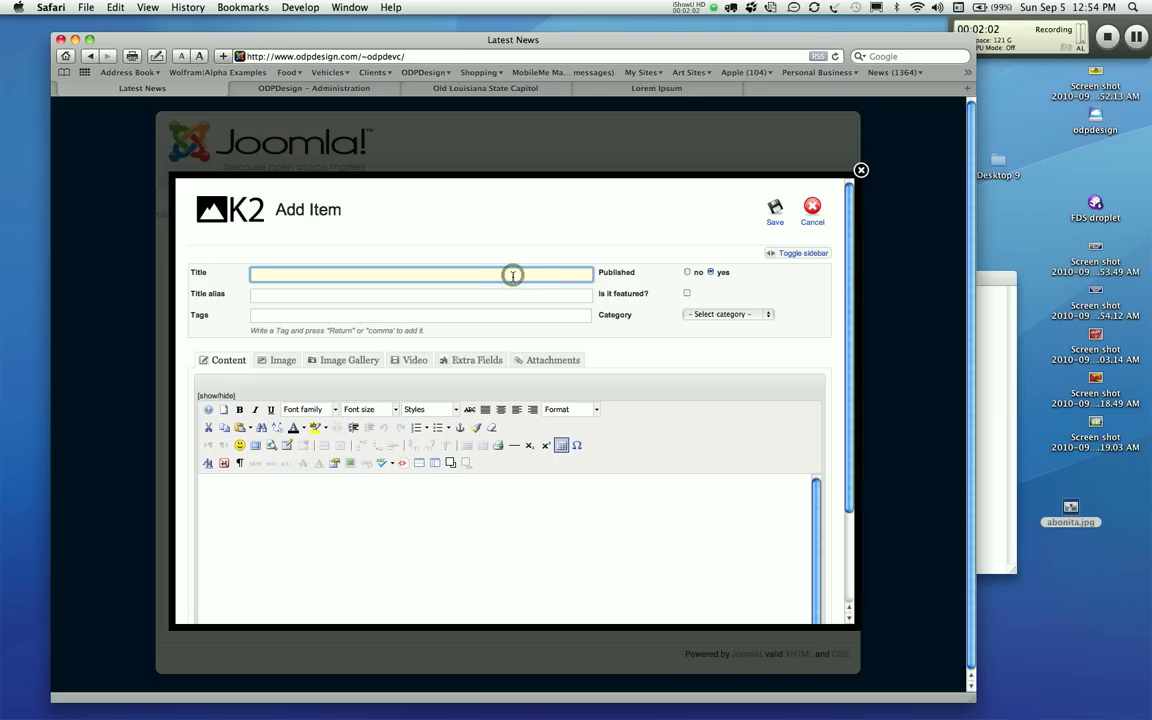
Enter the title 'This is the New Article I am Adding to the Site' via autocomplete
type("Thi")
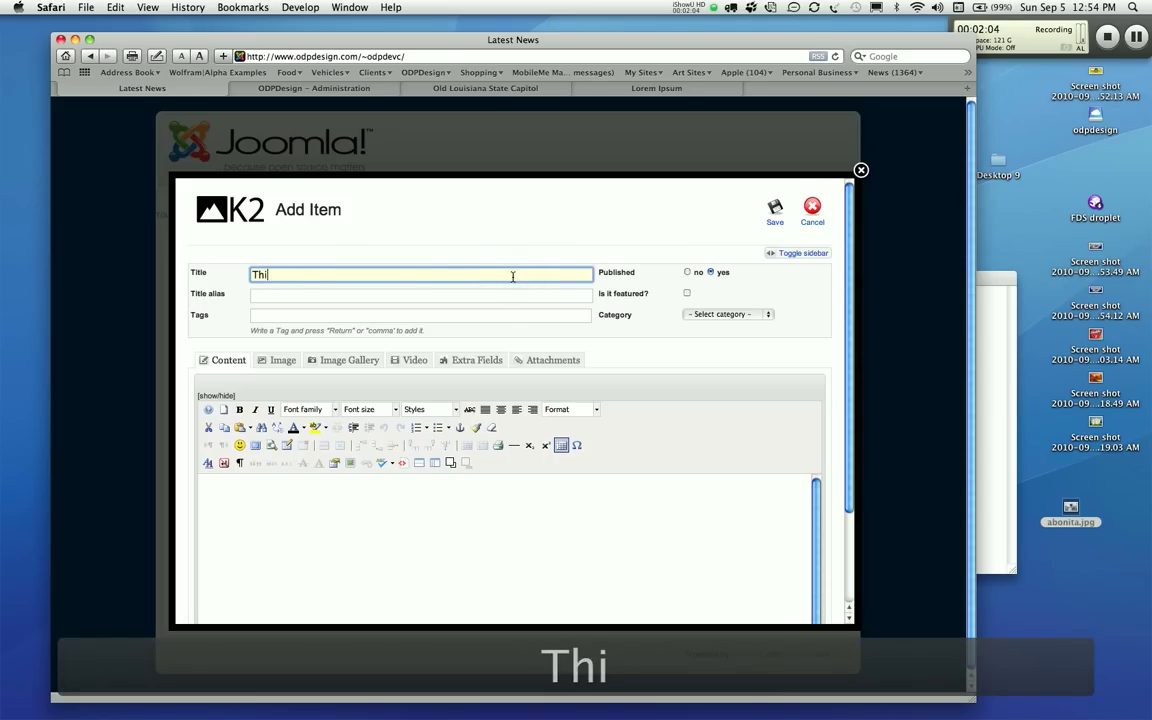
type("s is the New Article I am Adding to the Site")
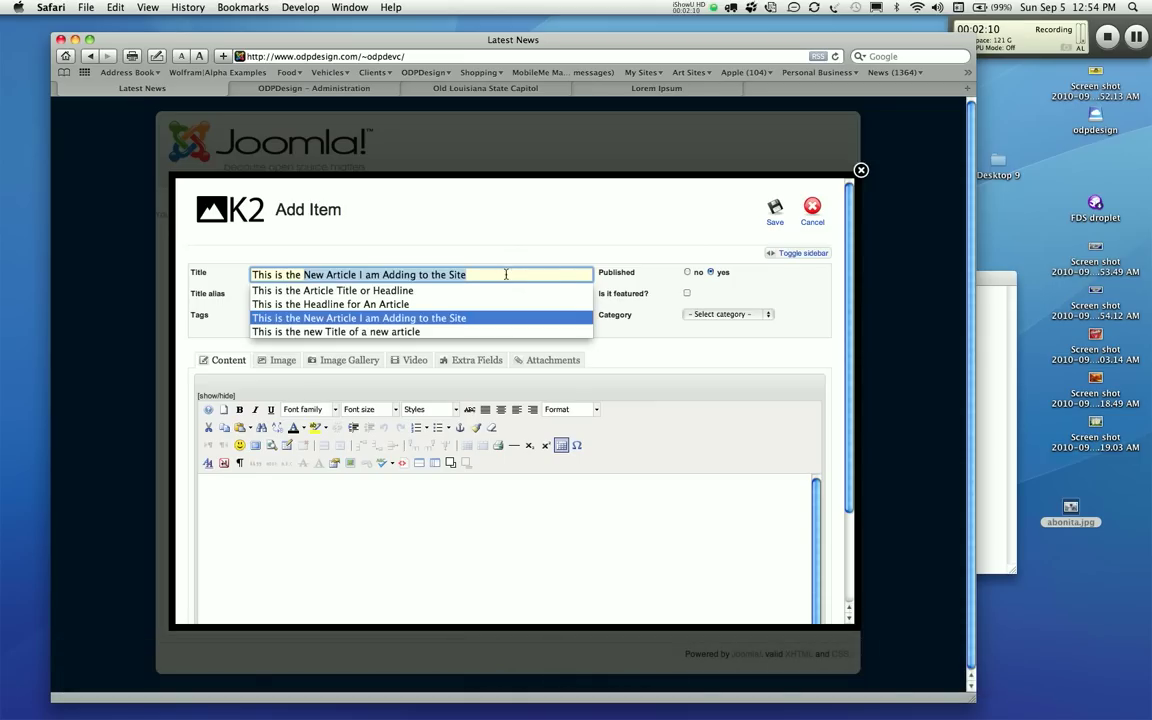
left_click(504, 274)
left_click(458, 317)
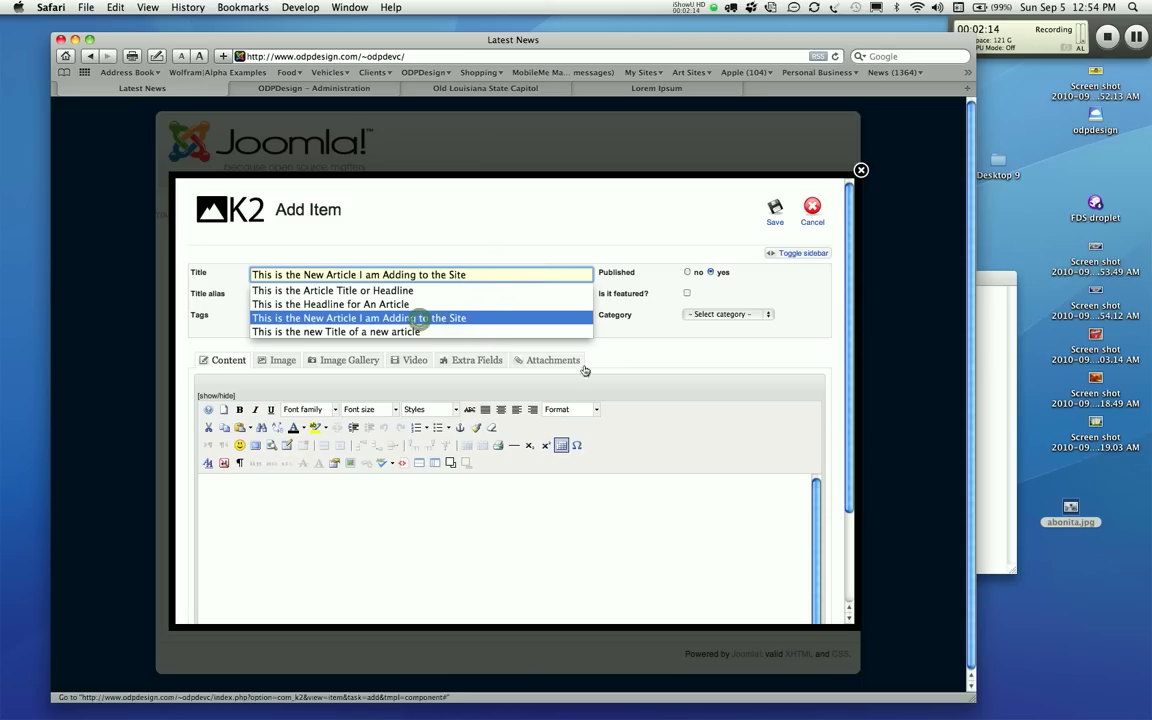
left_click(650, 347)
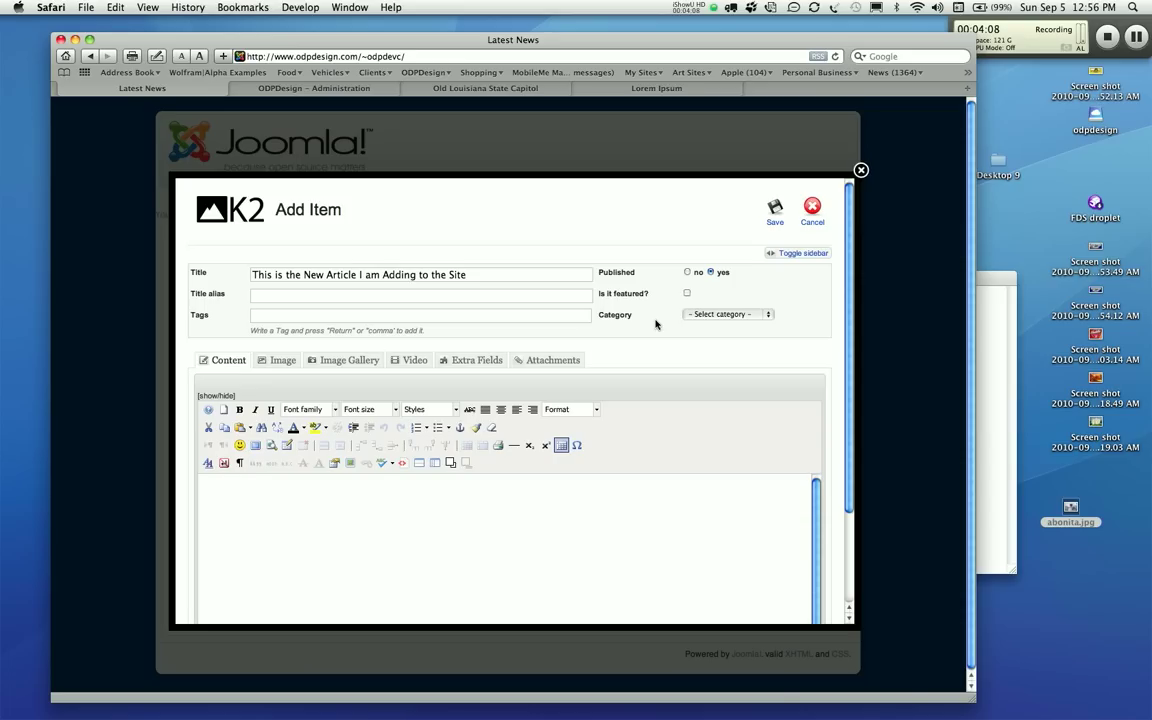
Choose Latest News from the Category dropdown
left_click(769, 315)
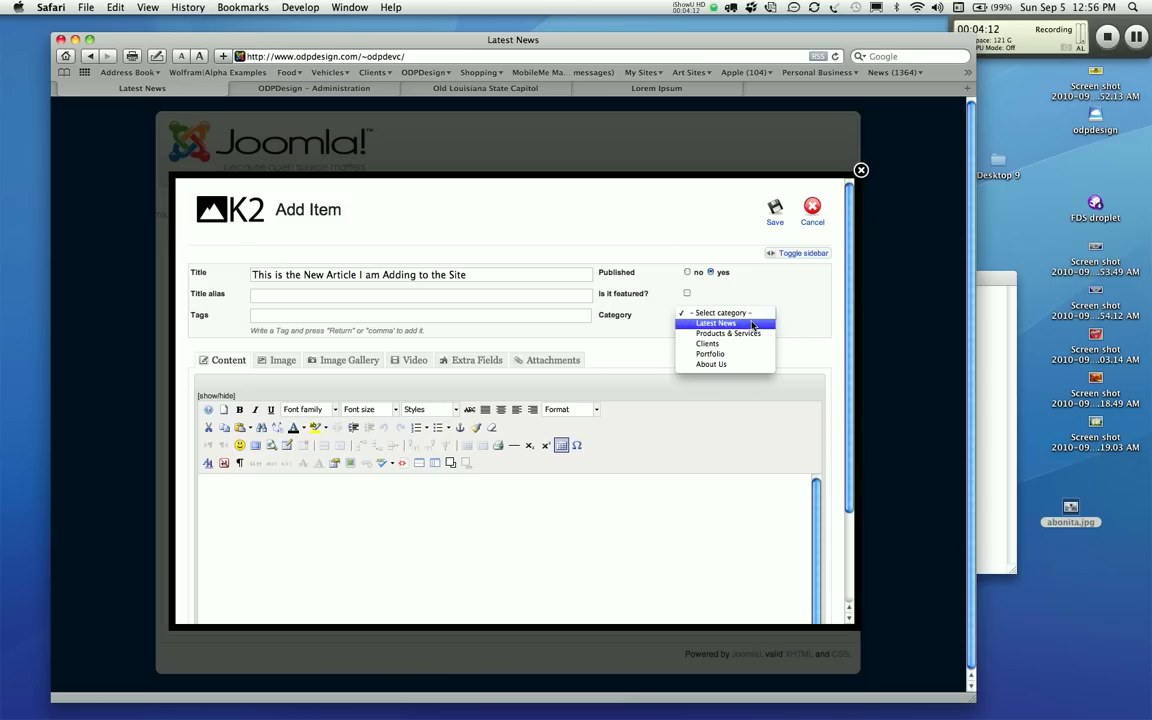
left_click(752, 324)
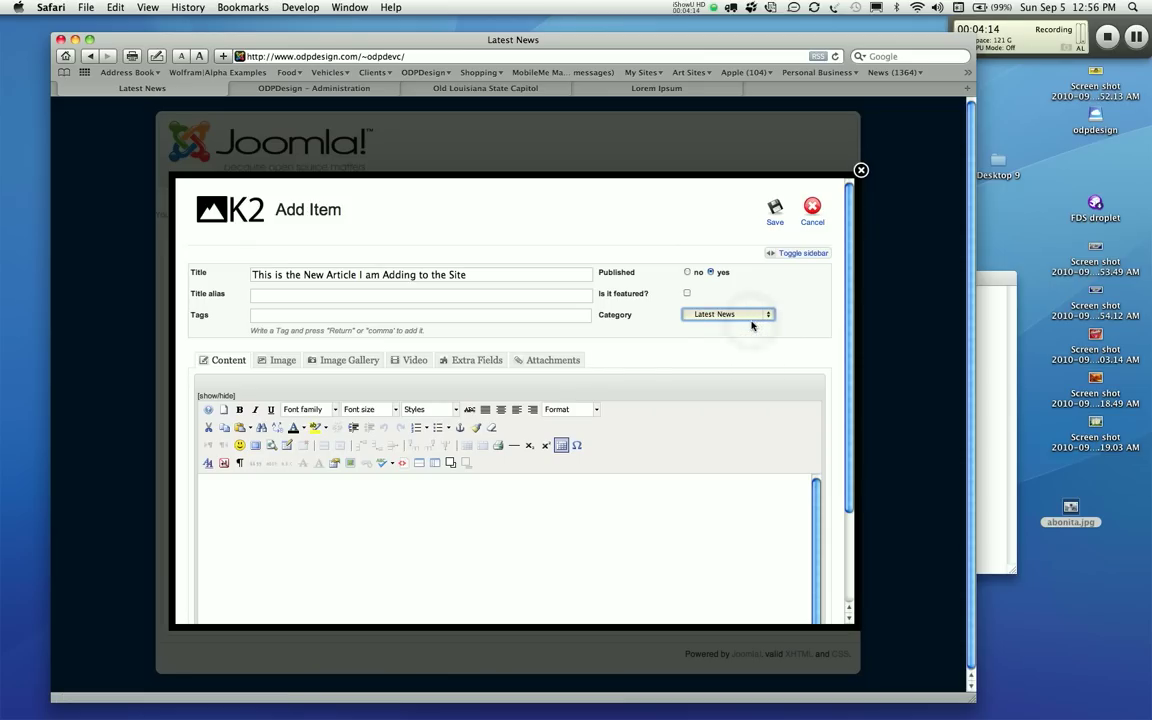
scroll(752, 324, "down", 3)
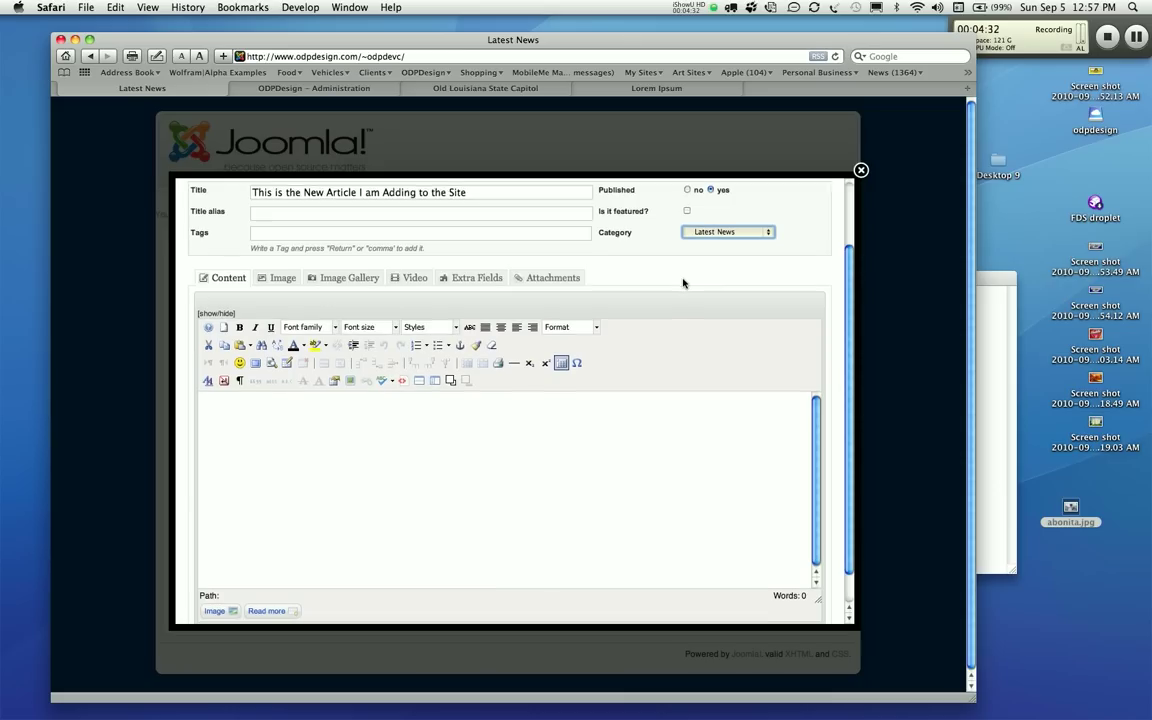
scroll(683, 283, "down", 2)
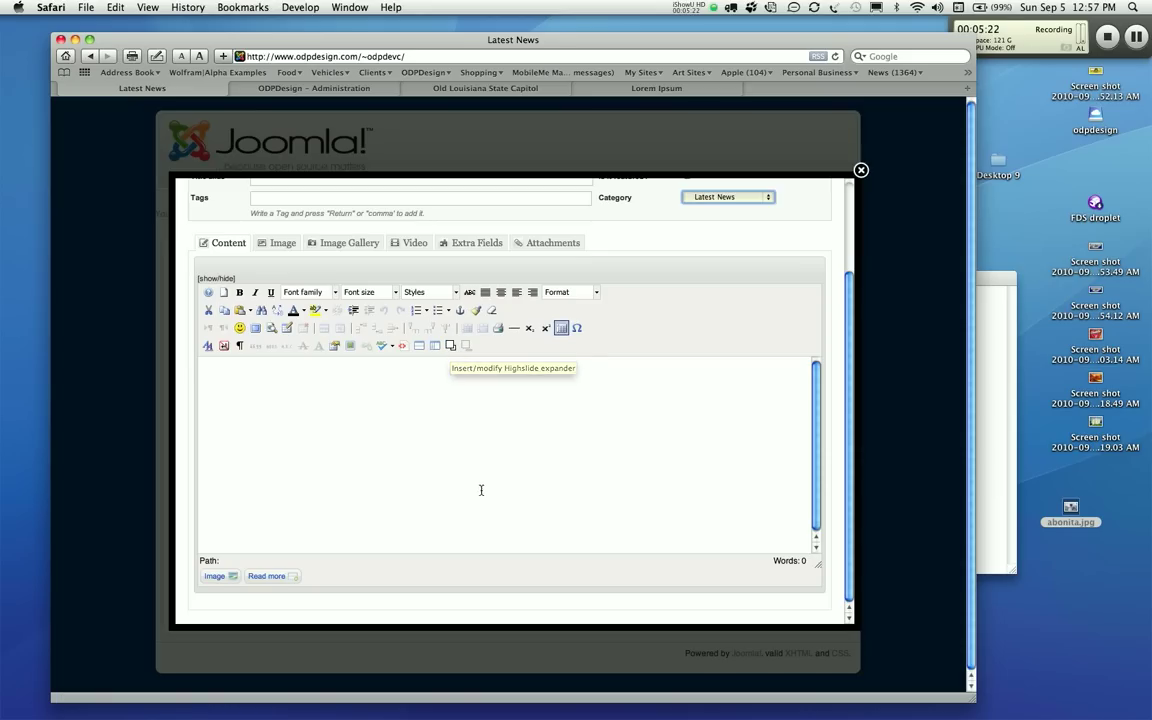
Type 'This is the subtitle to your article' as the editor's first line, lowercasing 'subtitle'
left_click(423, 426)
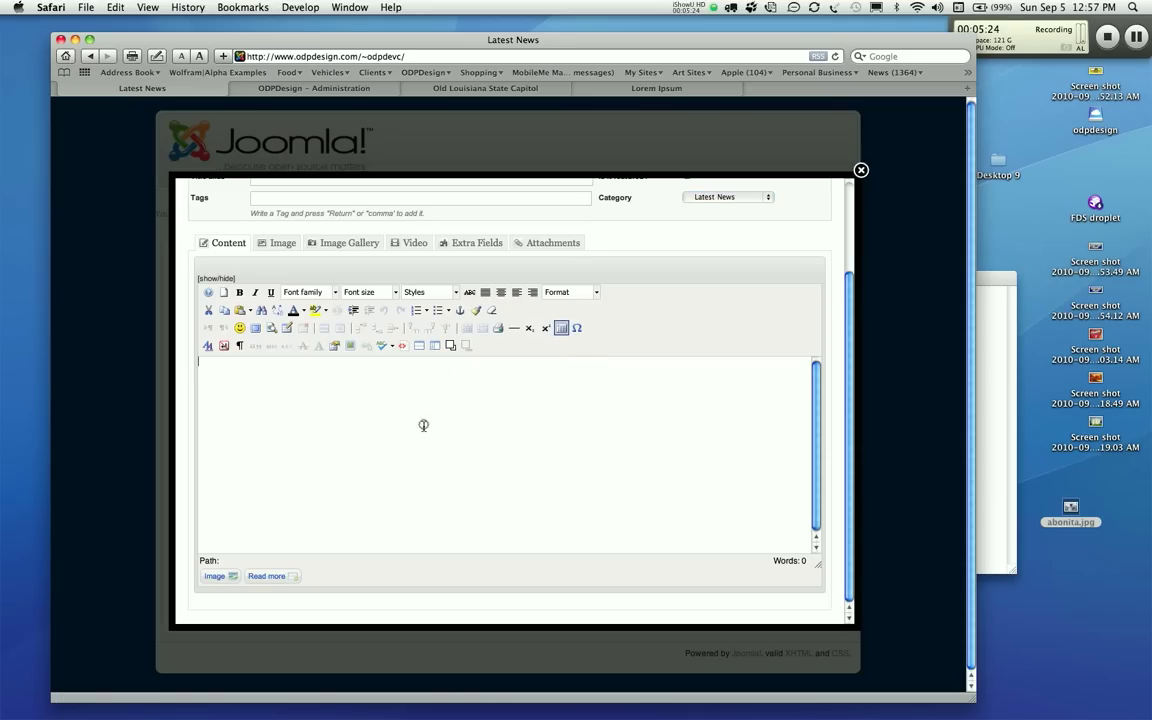
type("Thi")
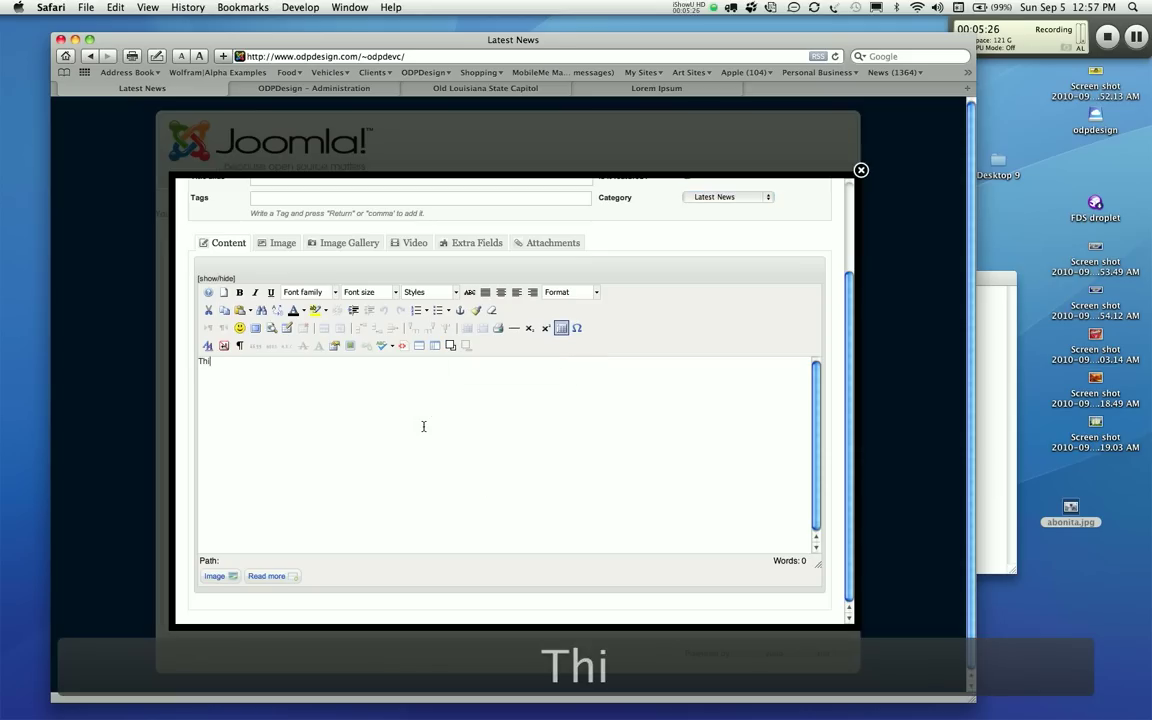
type("s is the Subt")
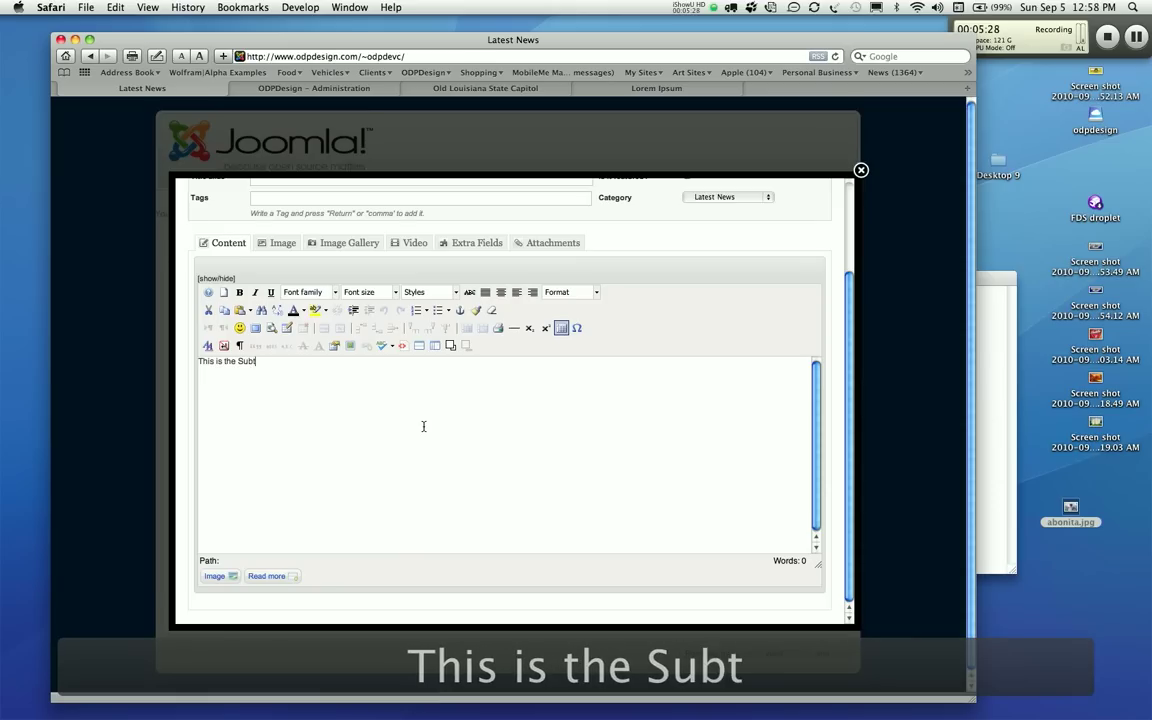
type("itle to ")
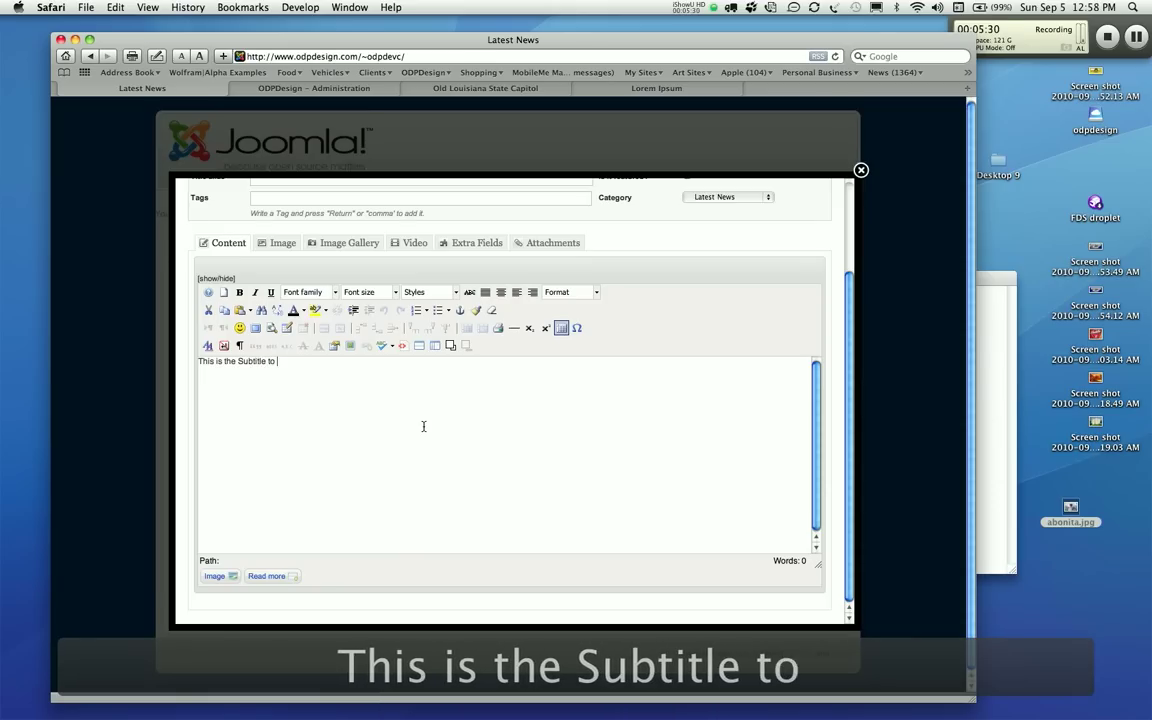
type("your article")
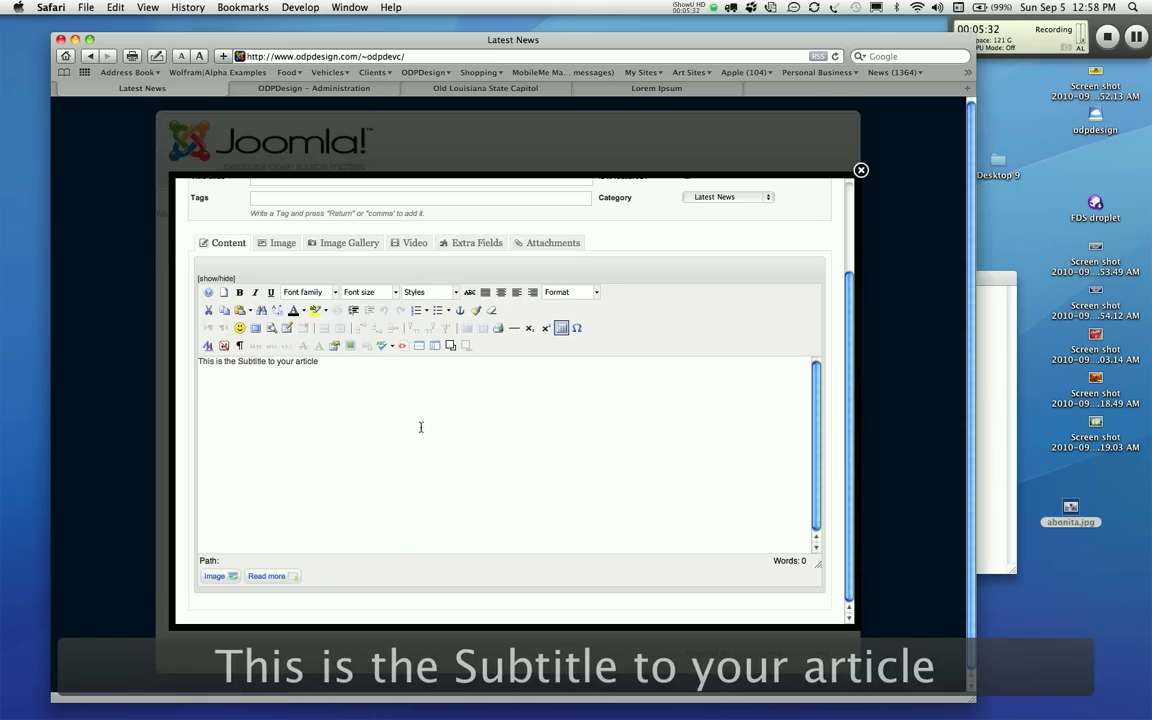
left_click(240, 362)
type("s")
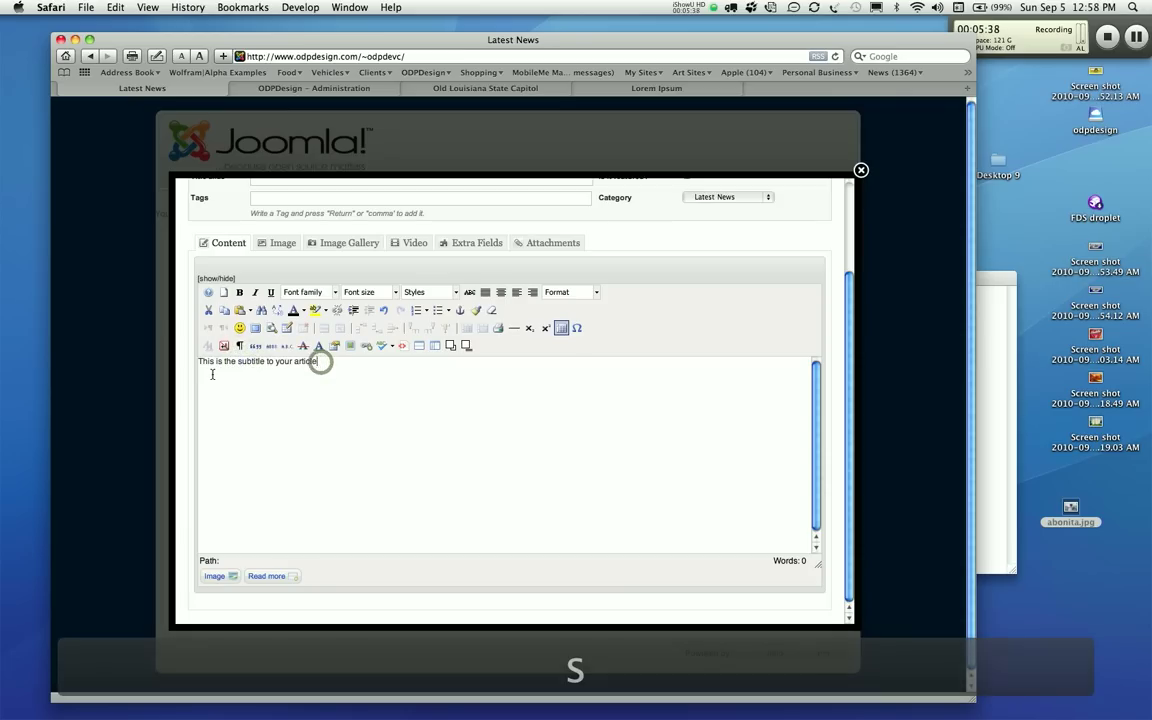
Make the subtitle line bold, italic and a Heading 3
triple_click(320, 362)
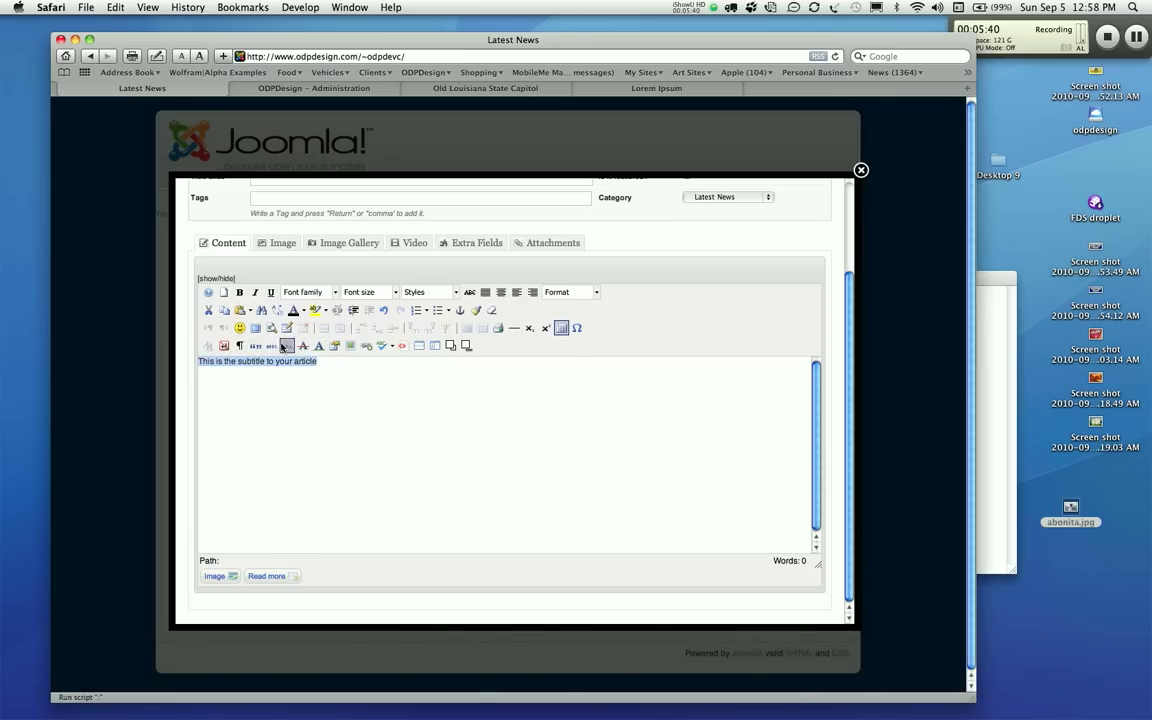
left_click(240, 292)
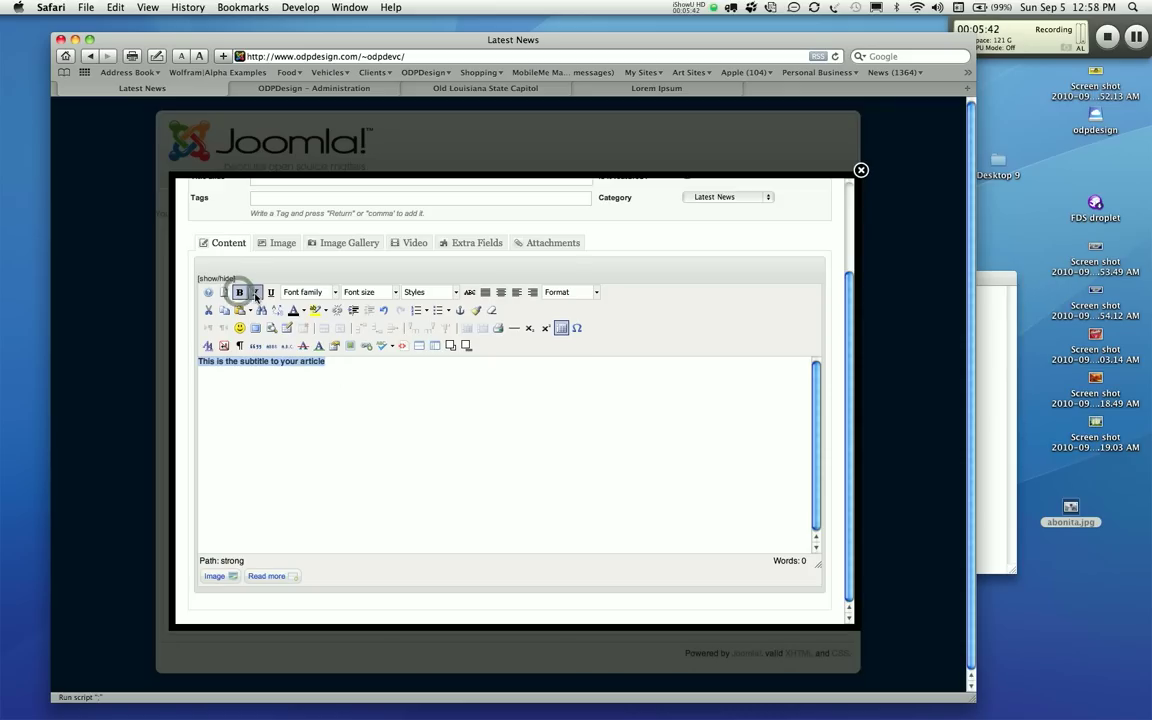
left_click(255, 292)
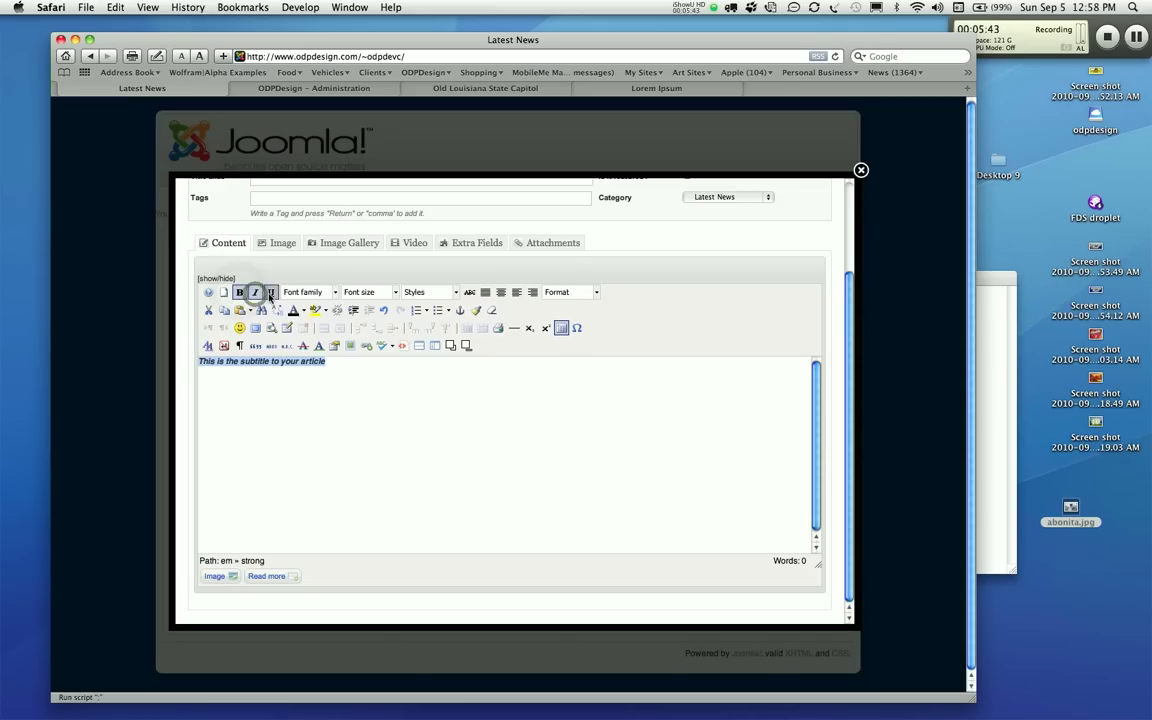
left_click(596, 291)
scroll(595, 360, "down", 3)
scroll(591, 372, "up", 2)
left_click(569, 366)
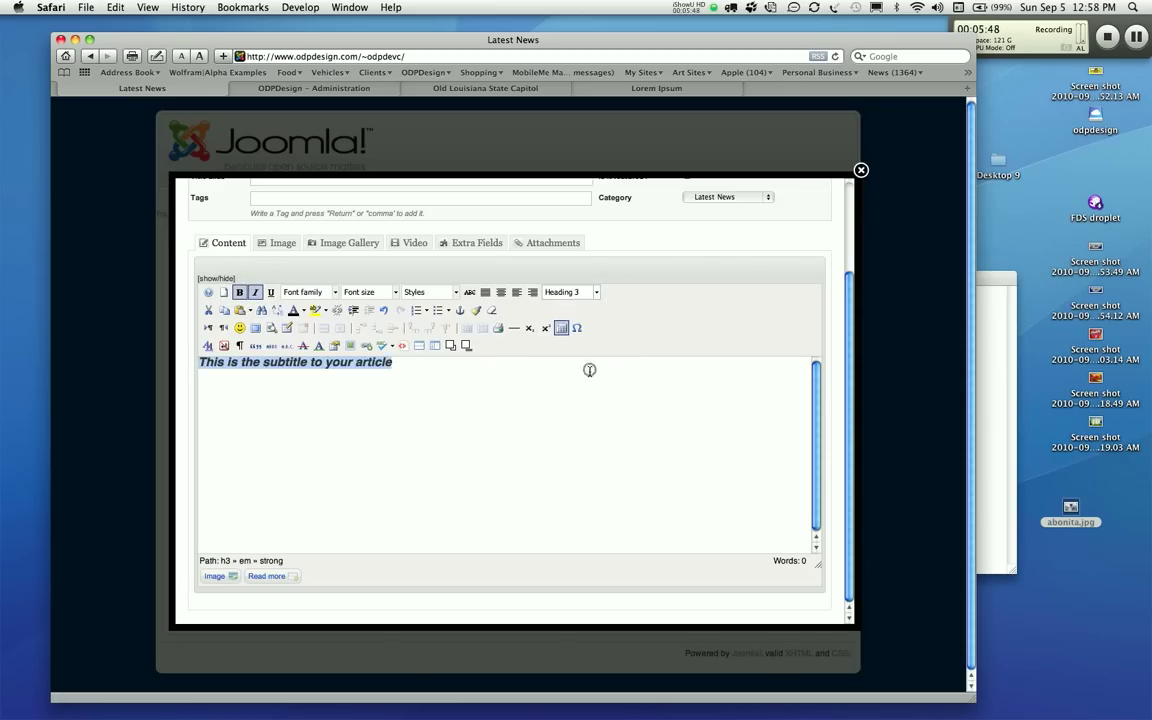
Colour the subtitle dark red and start a new paragraph below it
left_click(302, 311)
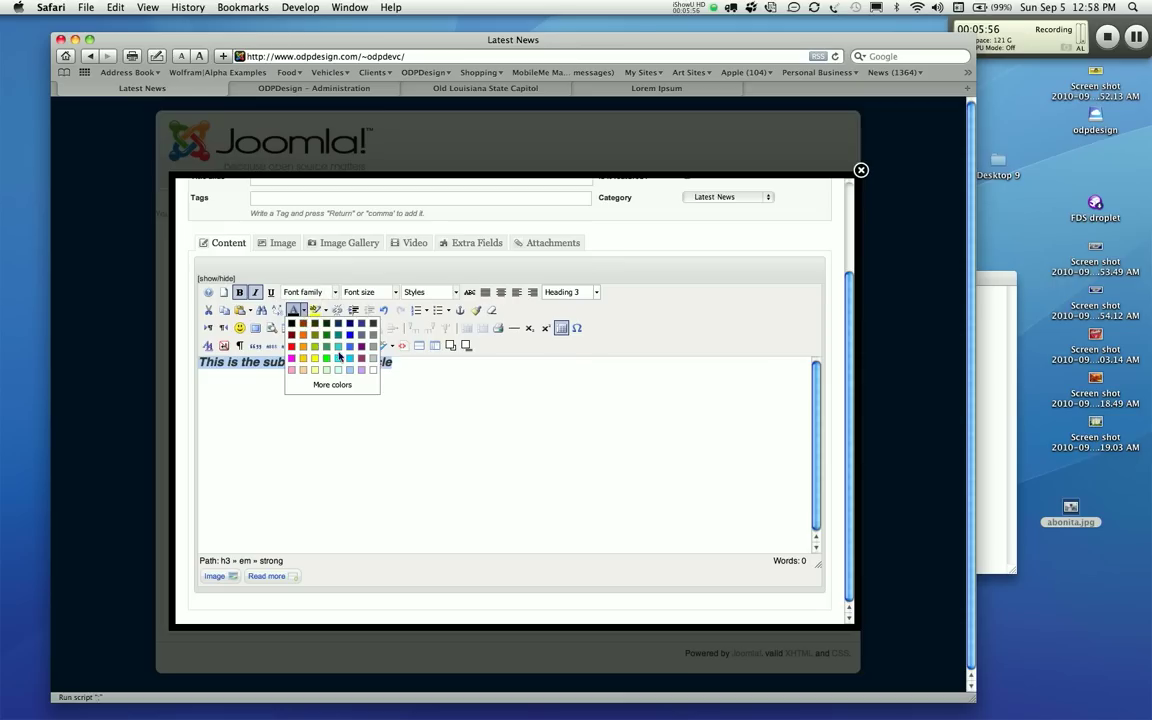
left_click(291, 336)
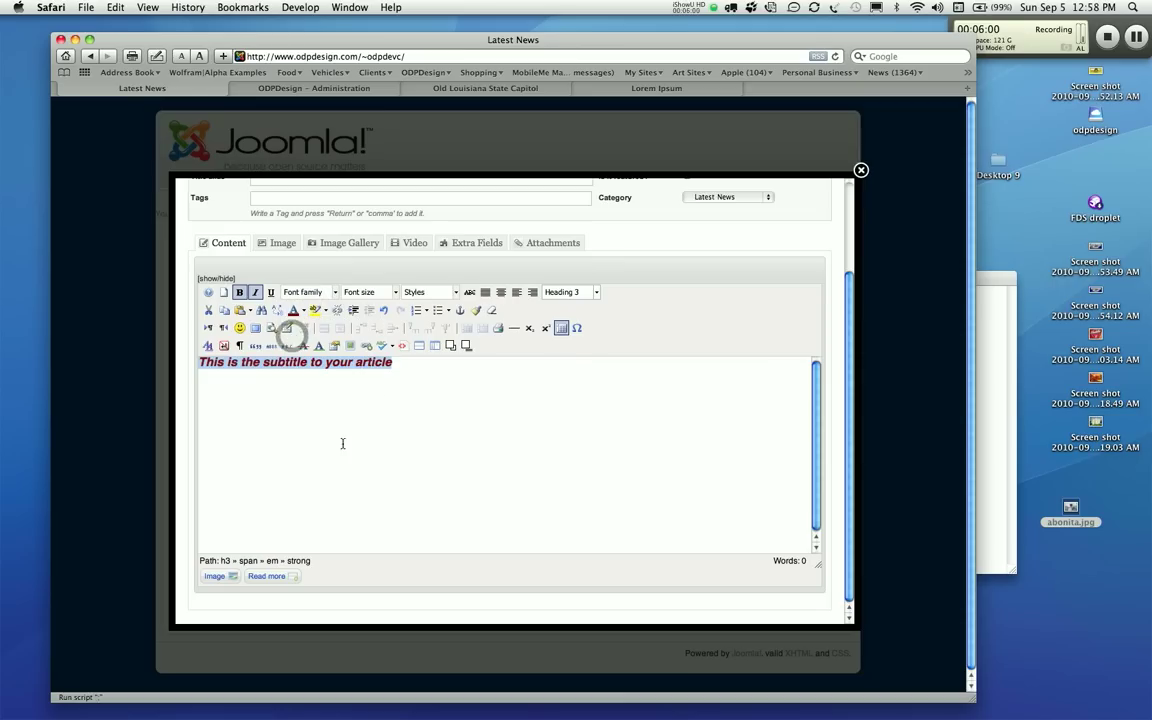
left_click(407, 369)
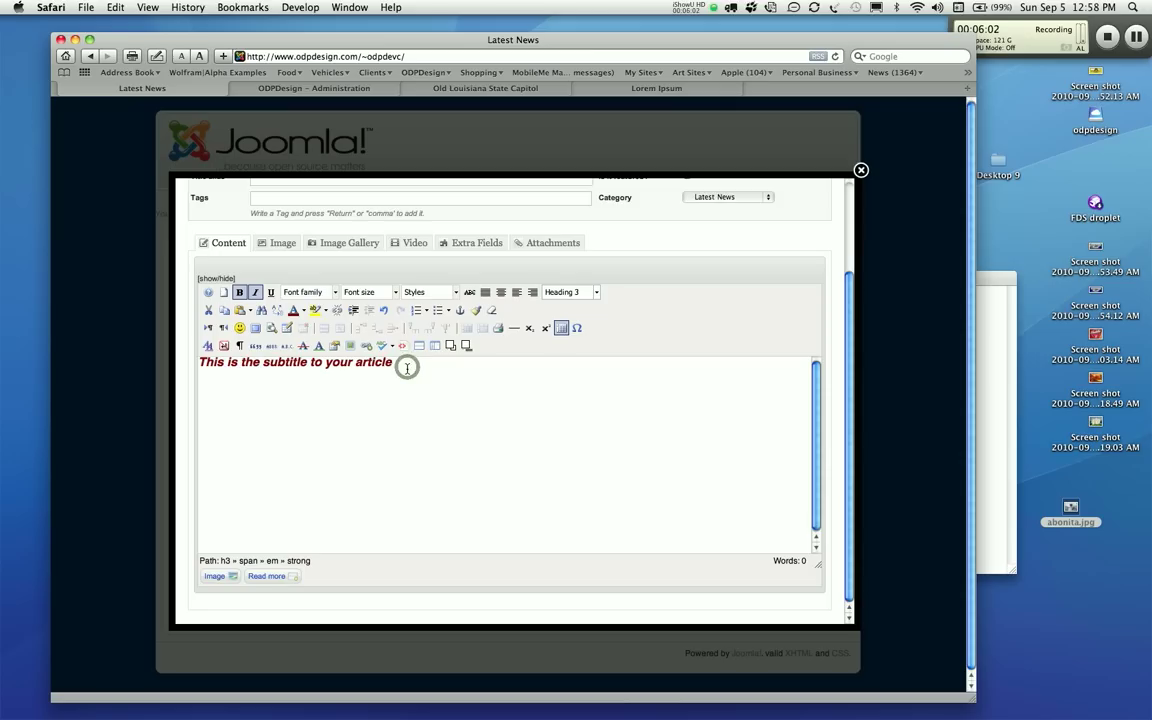
key("Return")
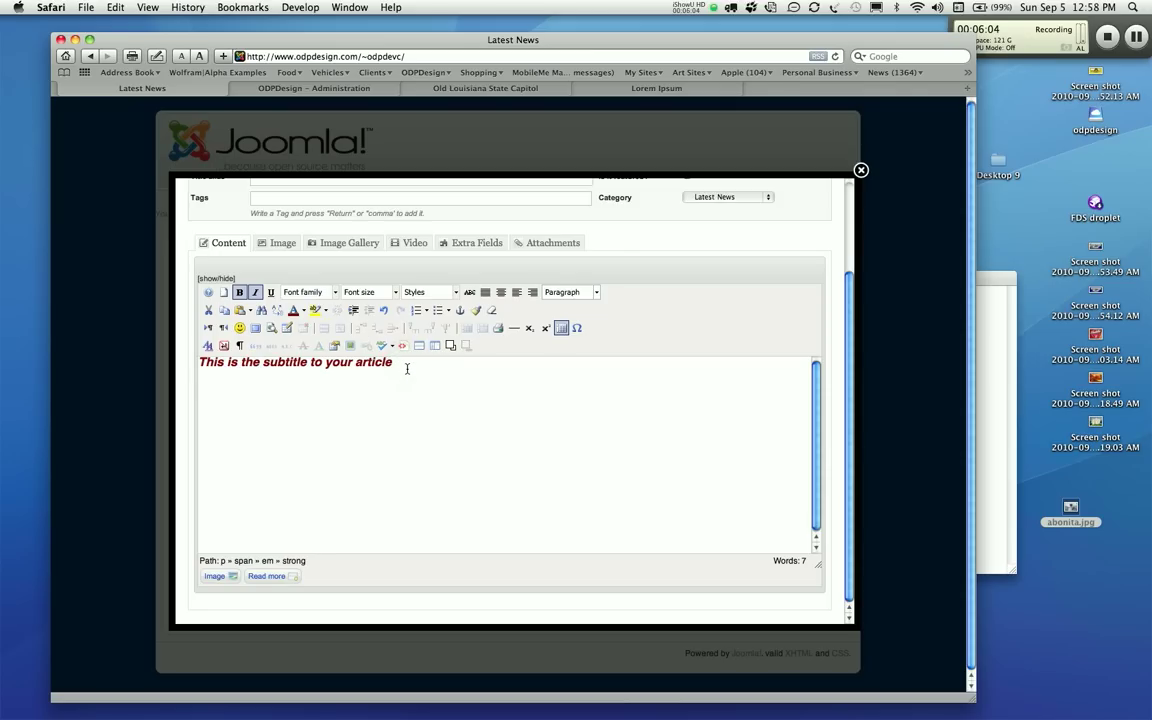
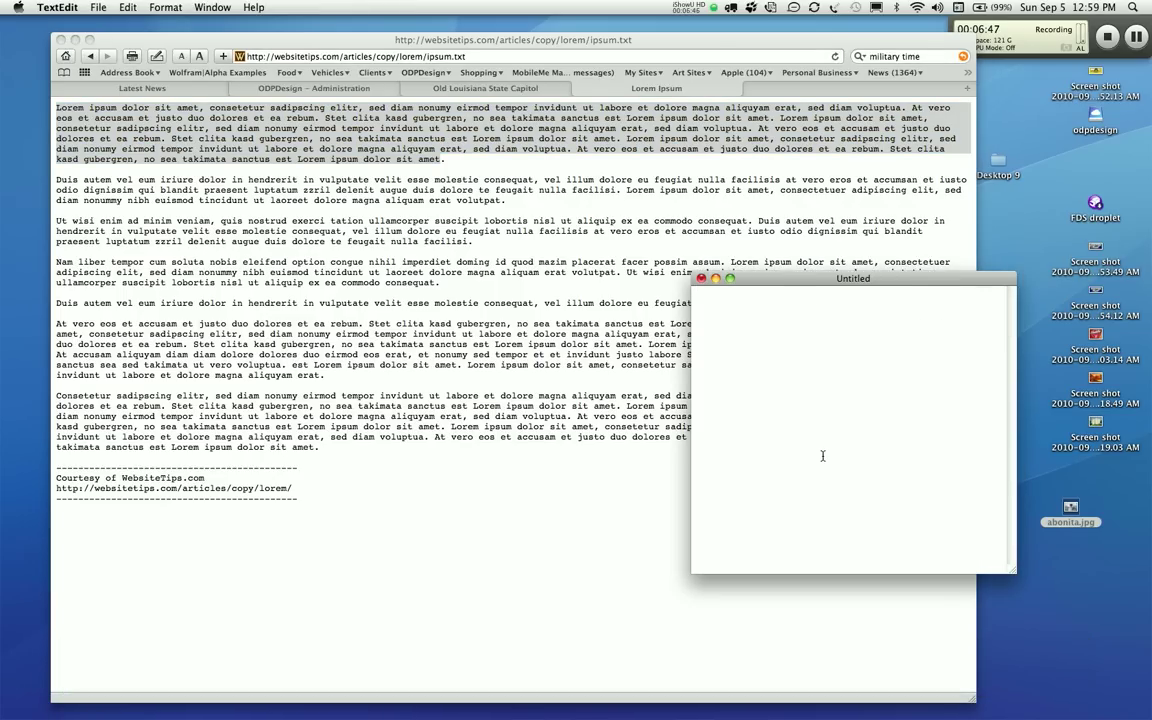
Paste the lorem ipsum paragraph into the untitled TextEdit document as plain text
type("Lorem ipsum dolor sit amet, consetetur sadipscing elitr, sed diam nonumy eirmod tempor invidunt ut labore et dolore magna aliquyam erat, sed diam voluptua. At vero eos et accusam et justo duo dolores et ea rebum. Stet clita kasd gubergren, no sea takimata sanctus est Lorem ipsum dolor sit amet. Lorem ipsum dolor sit amet, consetetur sadipscing elitr, sed diam nonumy eirmod tempor invidunt ut labore et dolore magna aliquyam erat, sed diam voluptua. At vero eos et accusam et justo duo dolores et ea rebum. Stet clita kasd gubergren, no sea takimata sanctus est Lorem ipsum dolor sit amet. Lorem ipsum dolor sit amet, consetetur sadipscing elitr, sed diam nonumy eirmod tempor invidunt ut labore et dolore magna aliquyam erat, sed diam voluptua. At vero eos et accusam et justo duo dolores et ea rebum. Stet clita kasd gubergren, no sea takimata sanctus est Lorem ipsum dolor sit amet.")
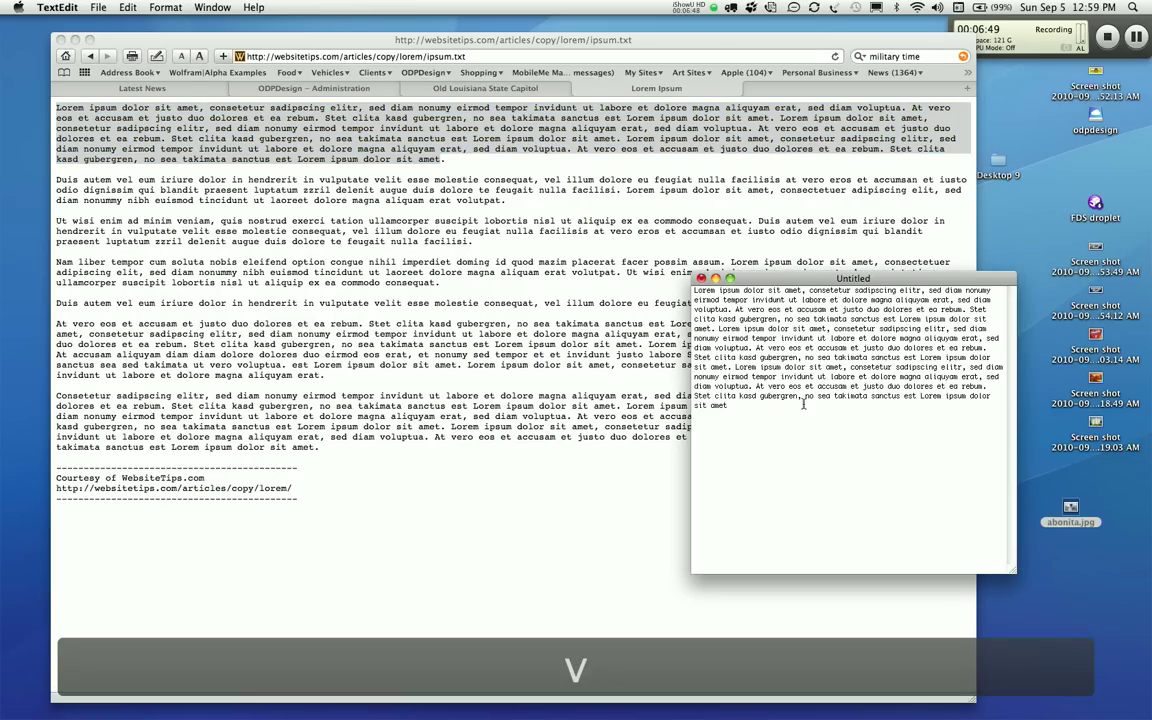
left_click_drag(732, 408, 674, 283)
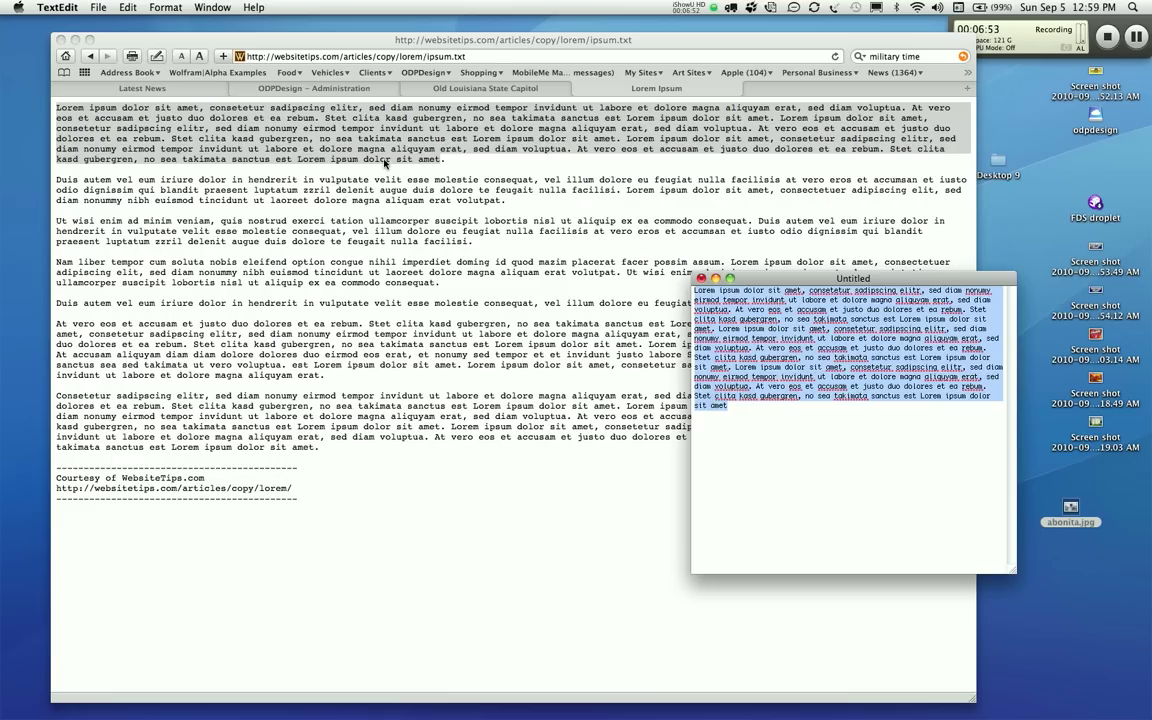
left_click(170, 9)
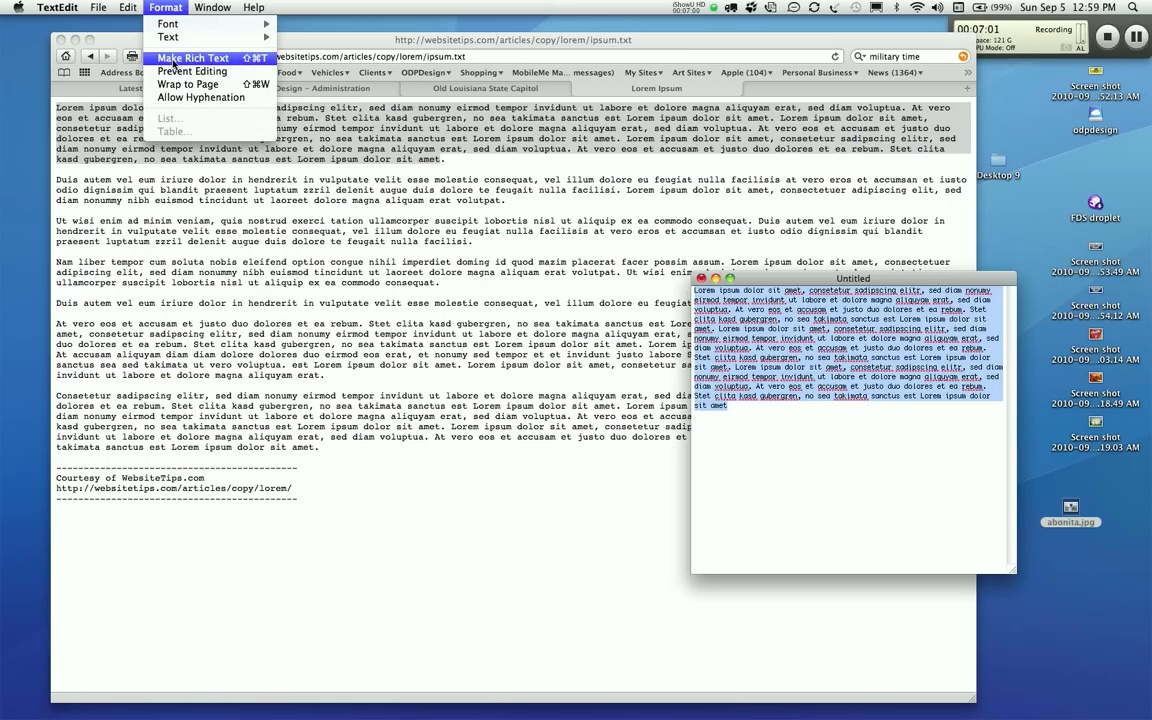
left_click(788, 402)
left_click(789, 409)
Copy the plain-text paragraph and return to the Joomla article editor in Safari
triple_click(790, 411)
key("super+c")
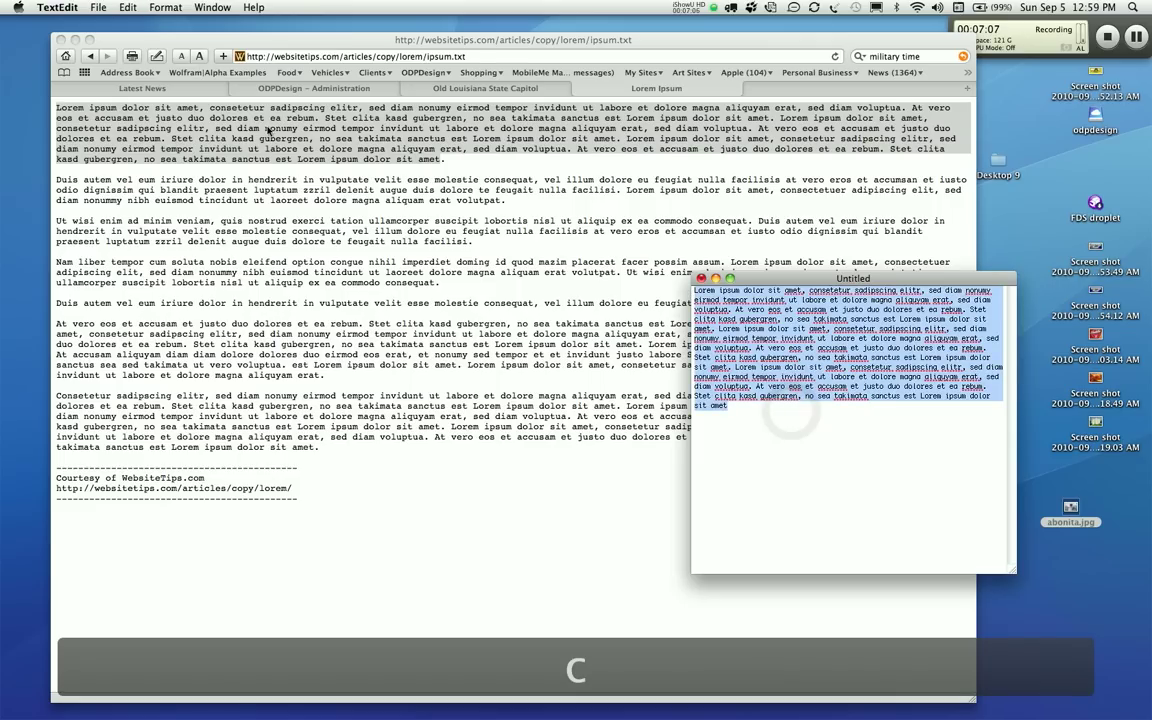
left_click(180, 93)
left_click(180, 93)
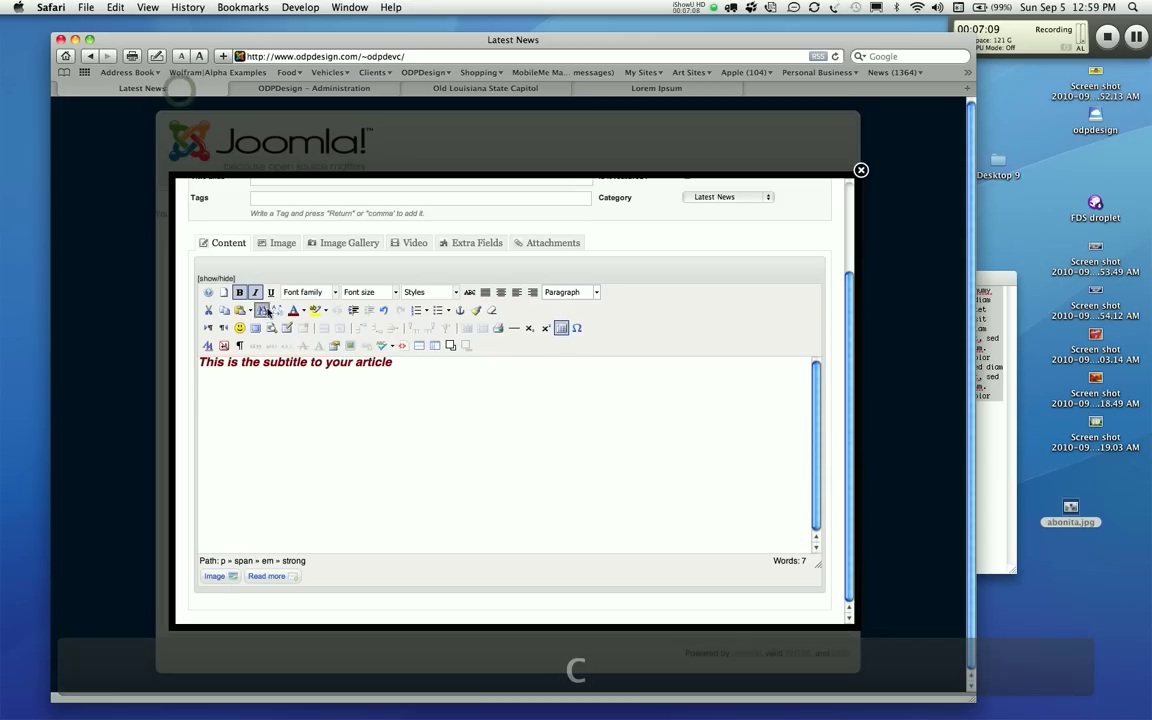
Paste the paragraph below the subtitle and remove its bold and italic formatting
key("super+v")
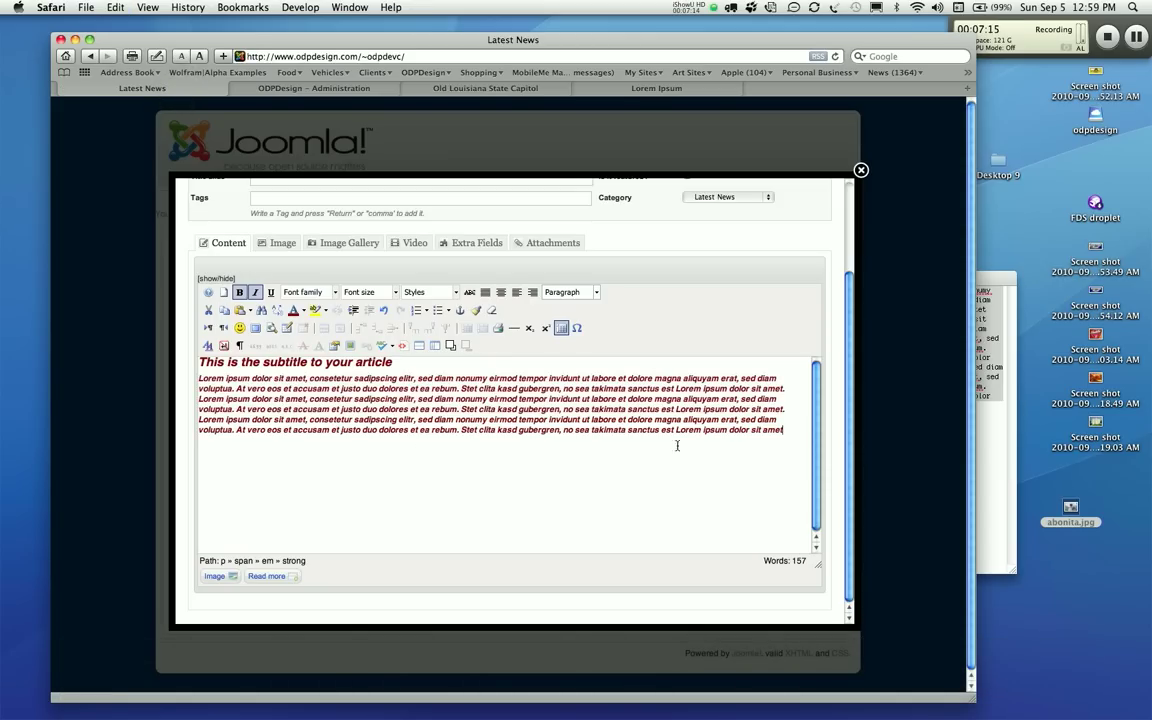
left_click_drag(787, 432, 200, 381)
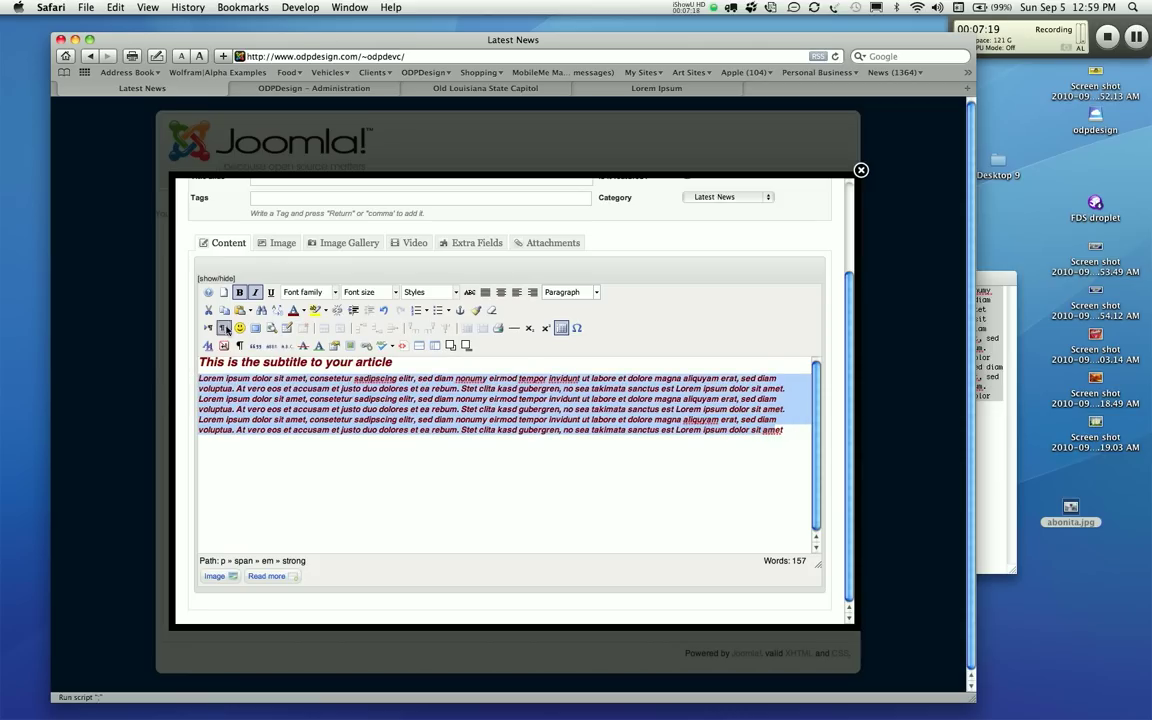
left_click(239, 291)
left_click(255, 291)
Change the paragraph's font colour to black
left_click(304, 311)
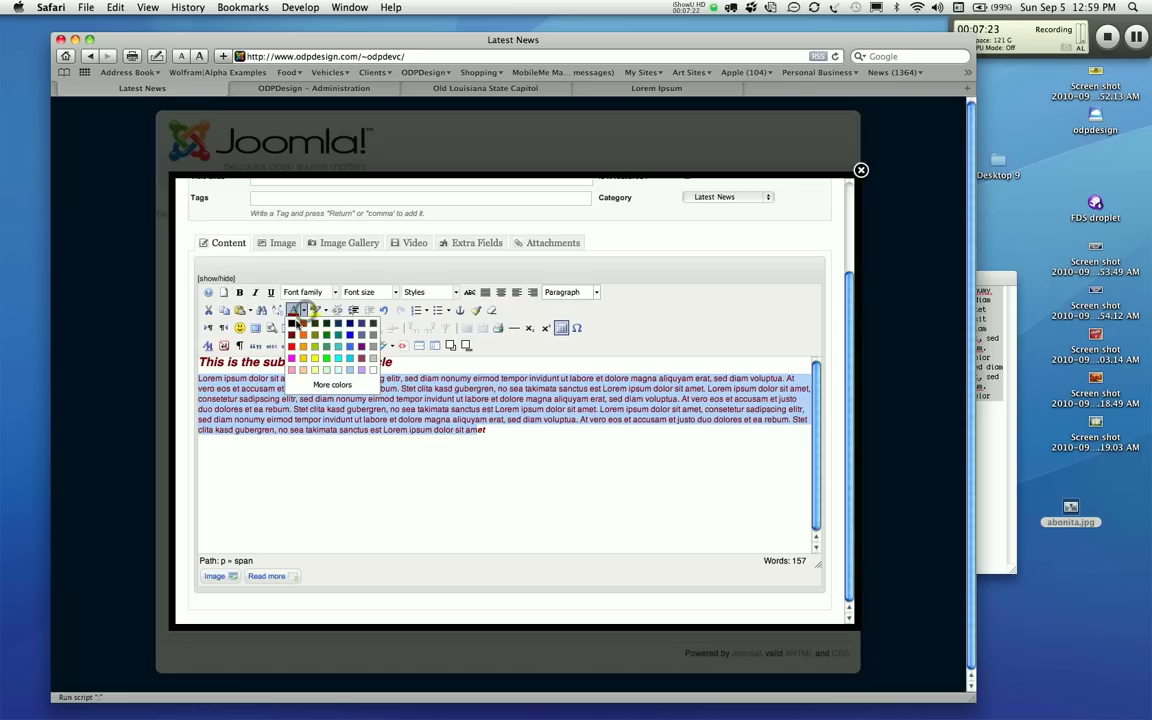
left_click(290, 321)
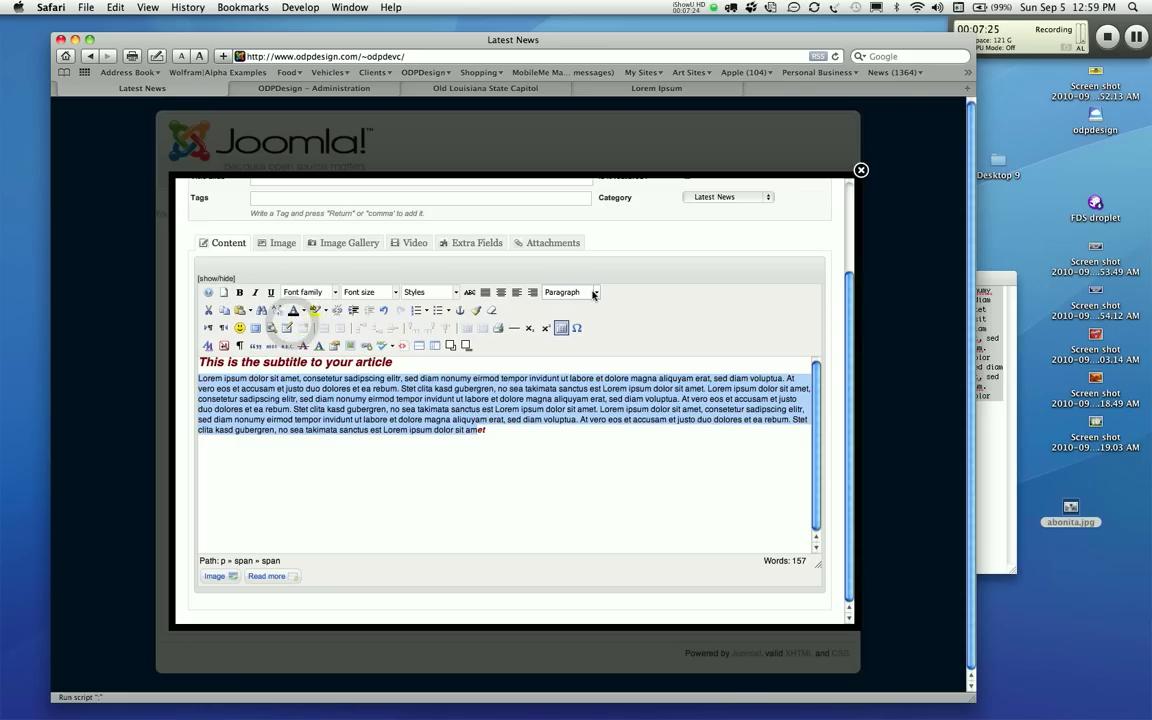
left_click(596, 292)
left_click(595, 295)
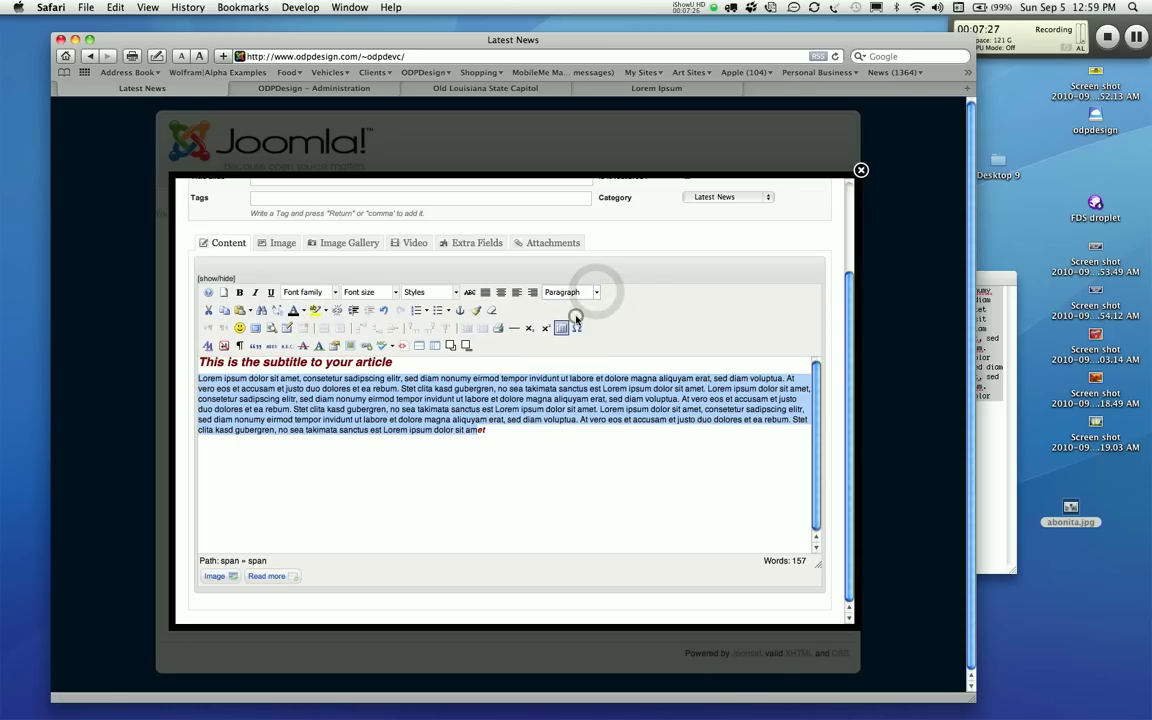
left_click(486, 432)
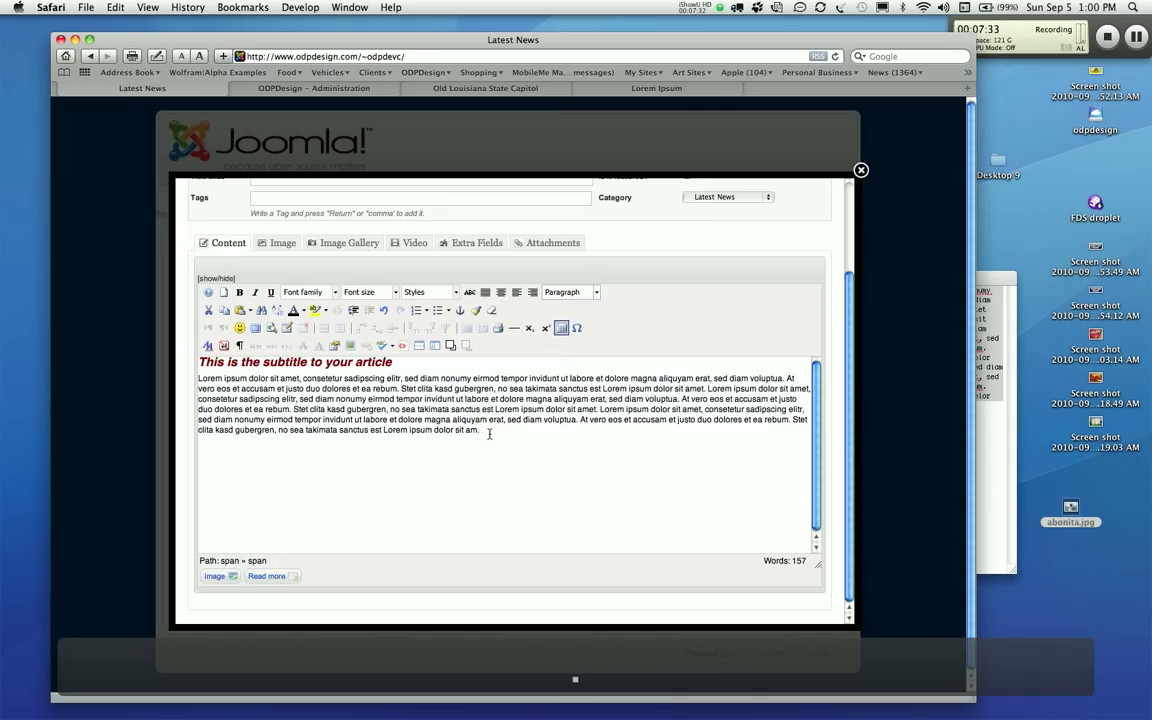
Fill in the Author alias field in the details sidebar with a name and save the K2 item
scroll(489, 433, "up", 2)
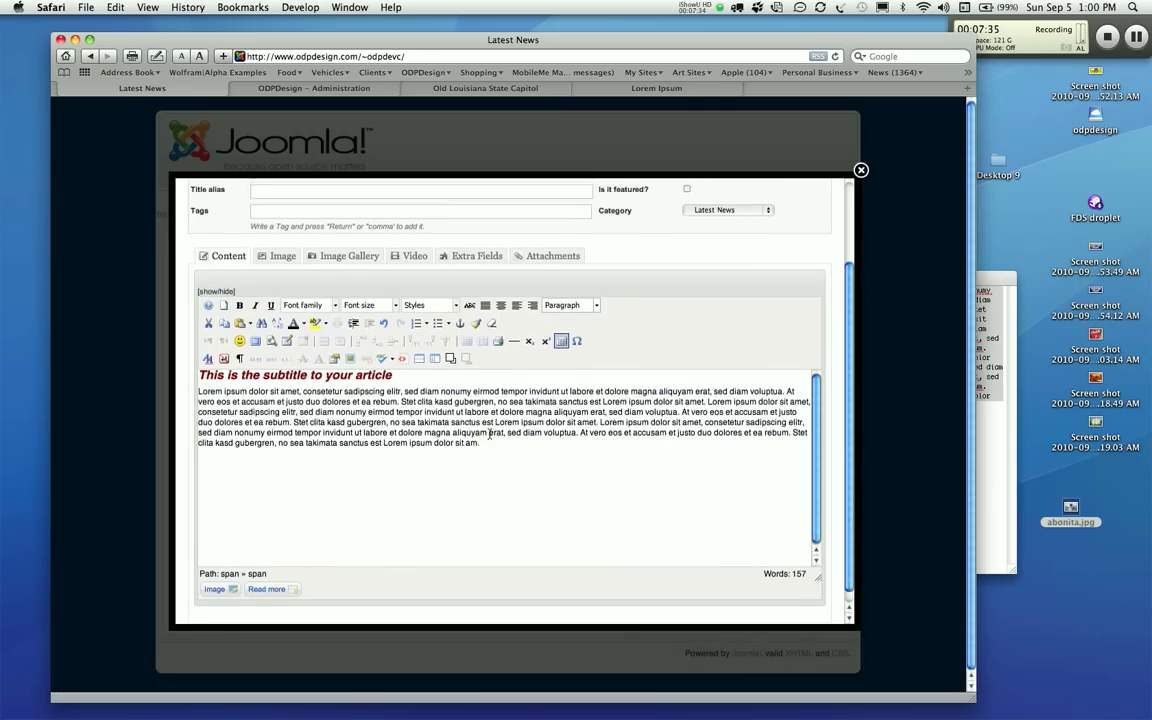
scroll(489, 433, "up", 5)
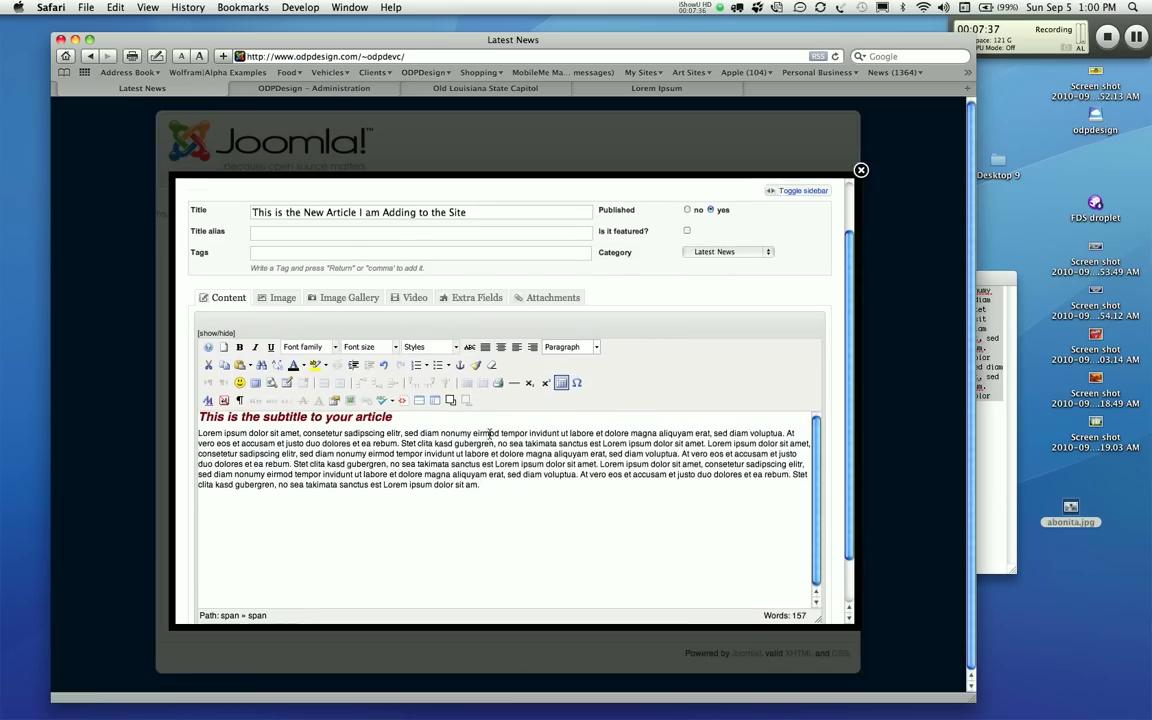
scroll(489, 433, "up", 8)
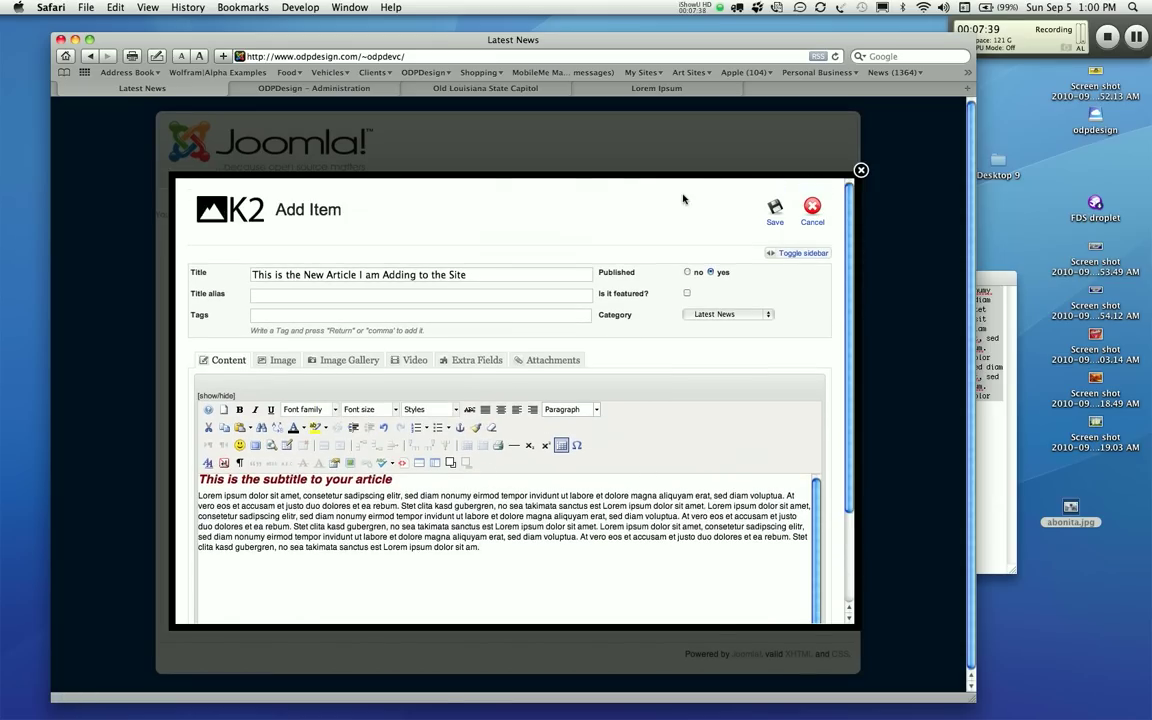
left_click(772, 256)
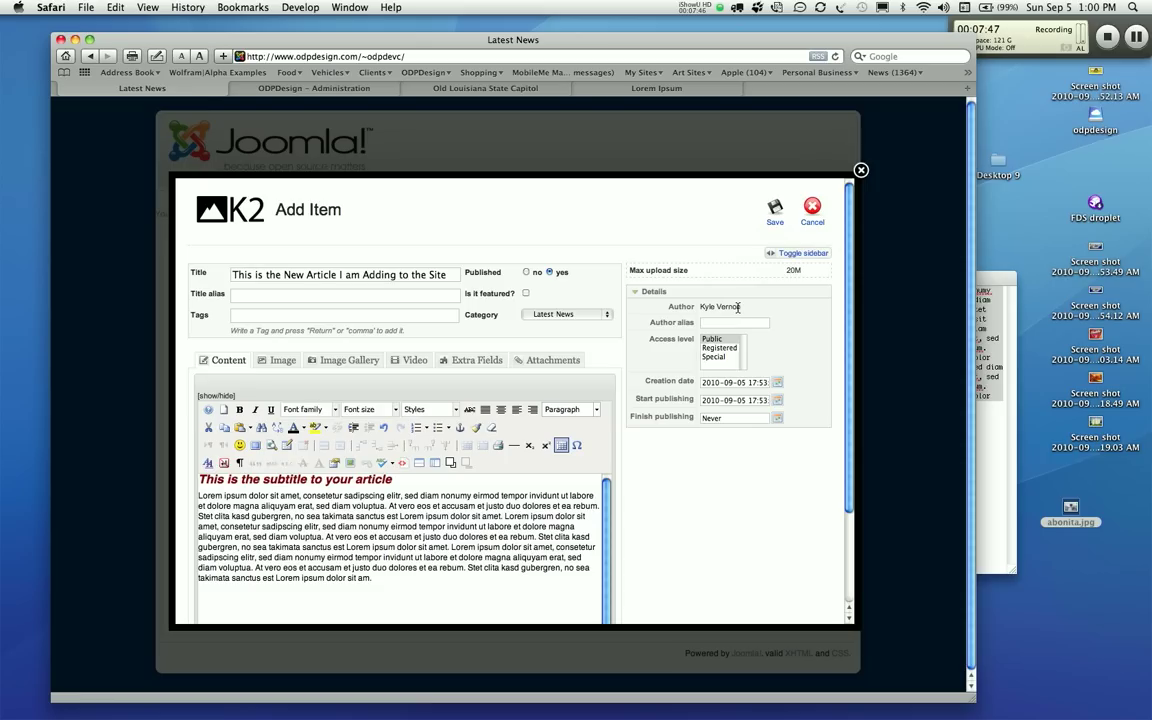
left_click(710, 324)
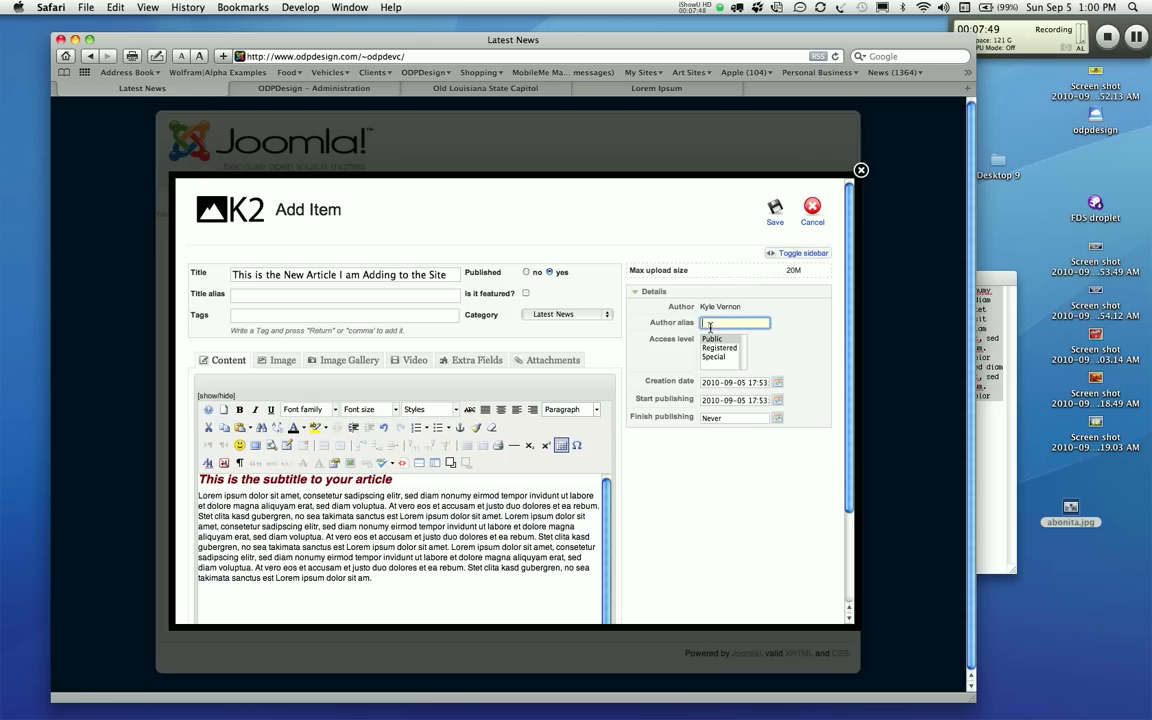
type("John Doe")
left_click(773, 209)
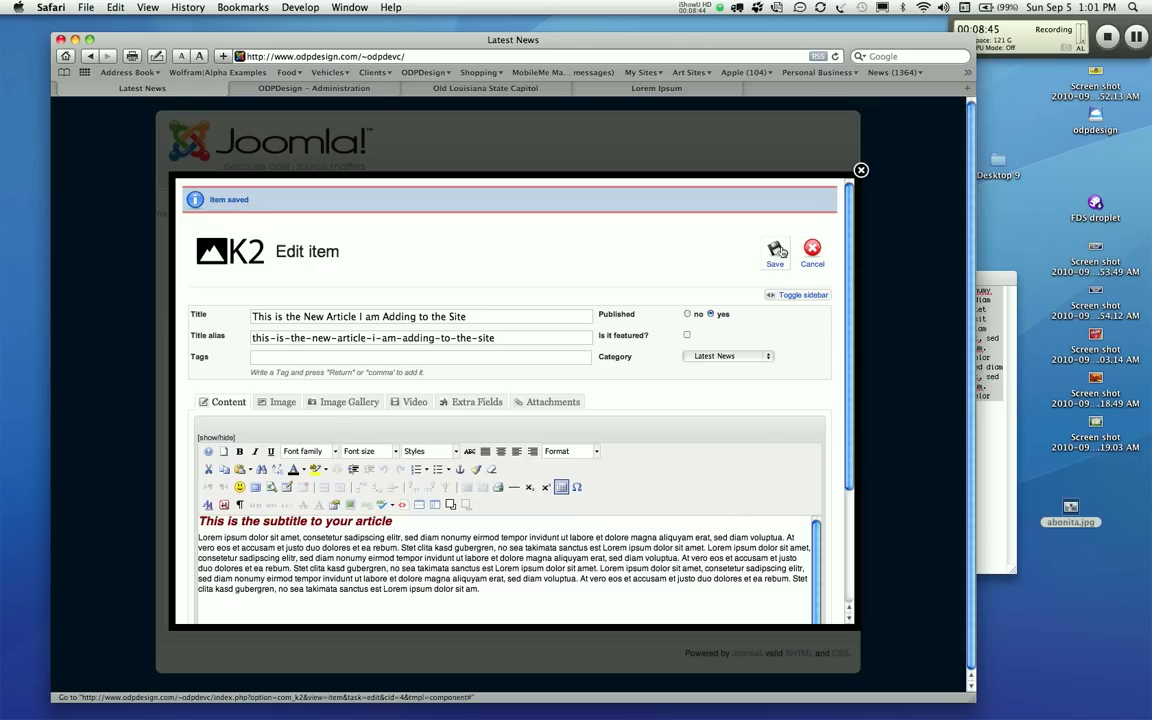
Close the editor, reload Latest News to see the new article, and open its Edit item editor
left_click(860, 170)
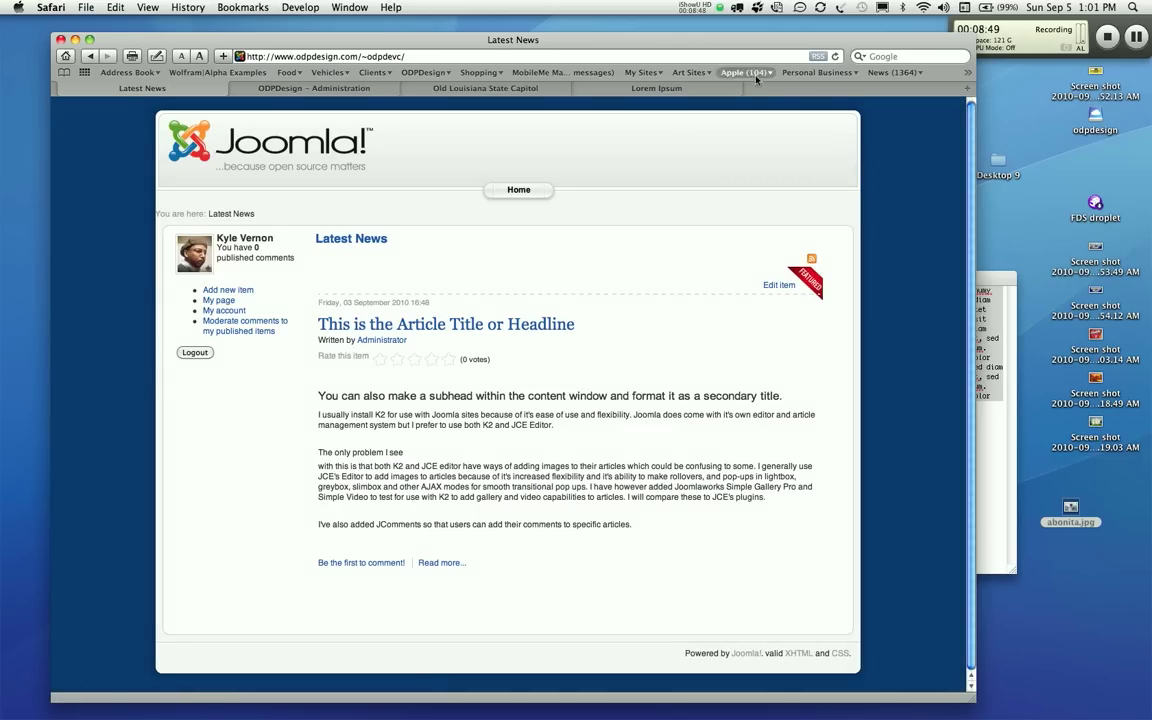
left_click(835, 57)
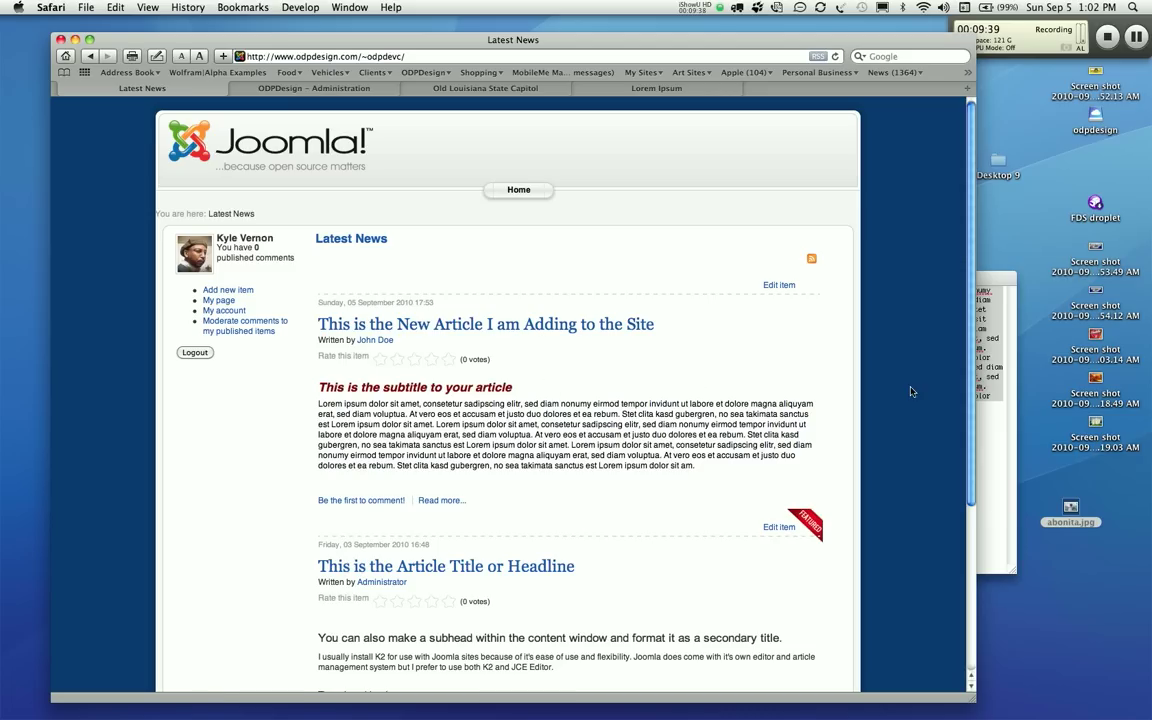
left_click(779, 286)
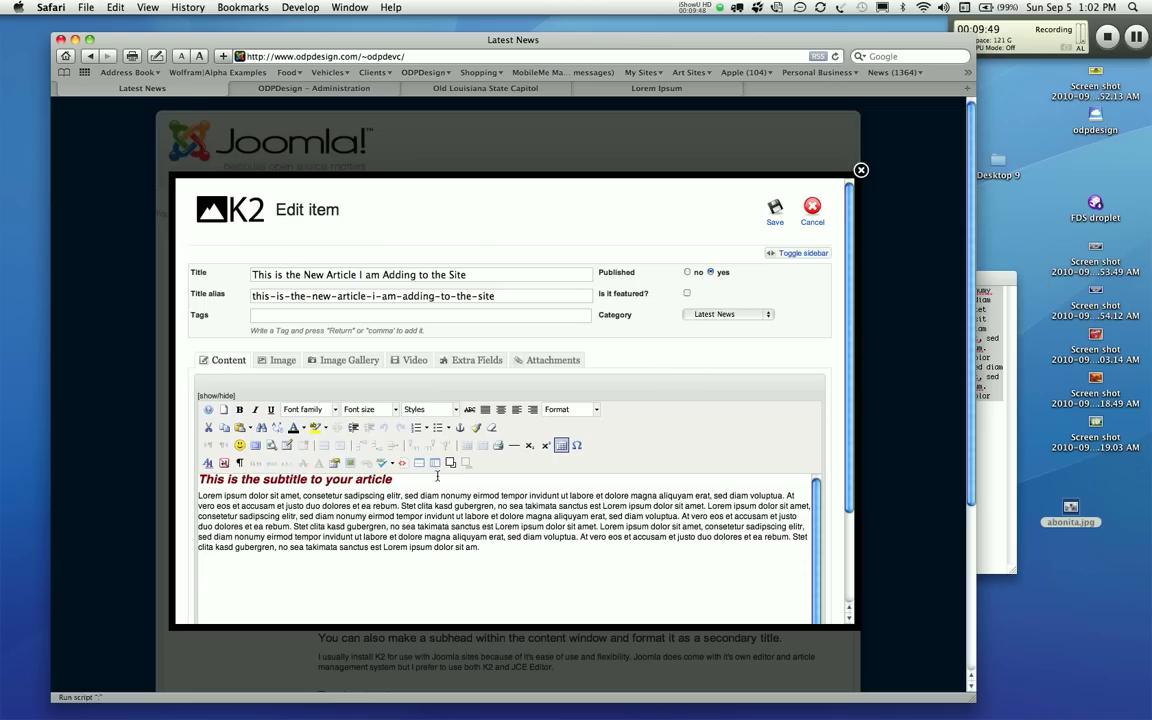
Place the cursor in the subtitle line and launch the JCE Image Manager
scroll(490, 487, "down", 3)
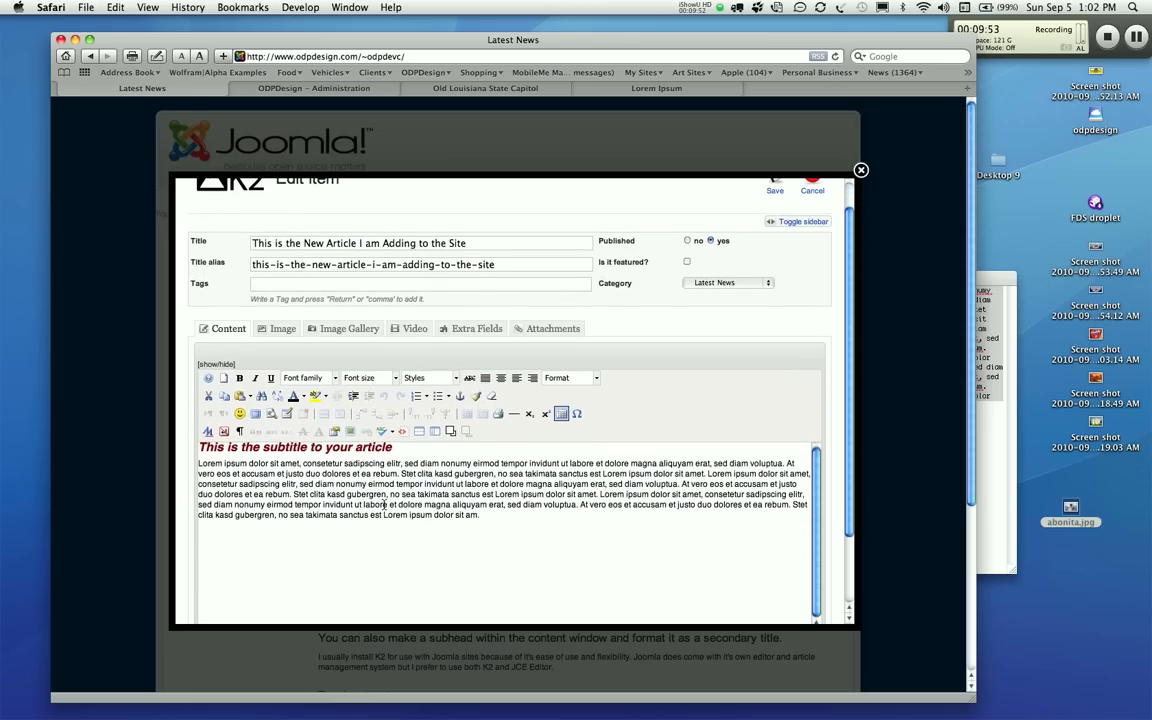
left_click(199, 447)
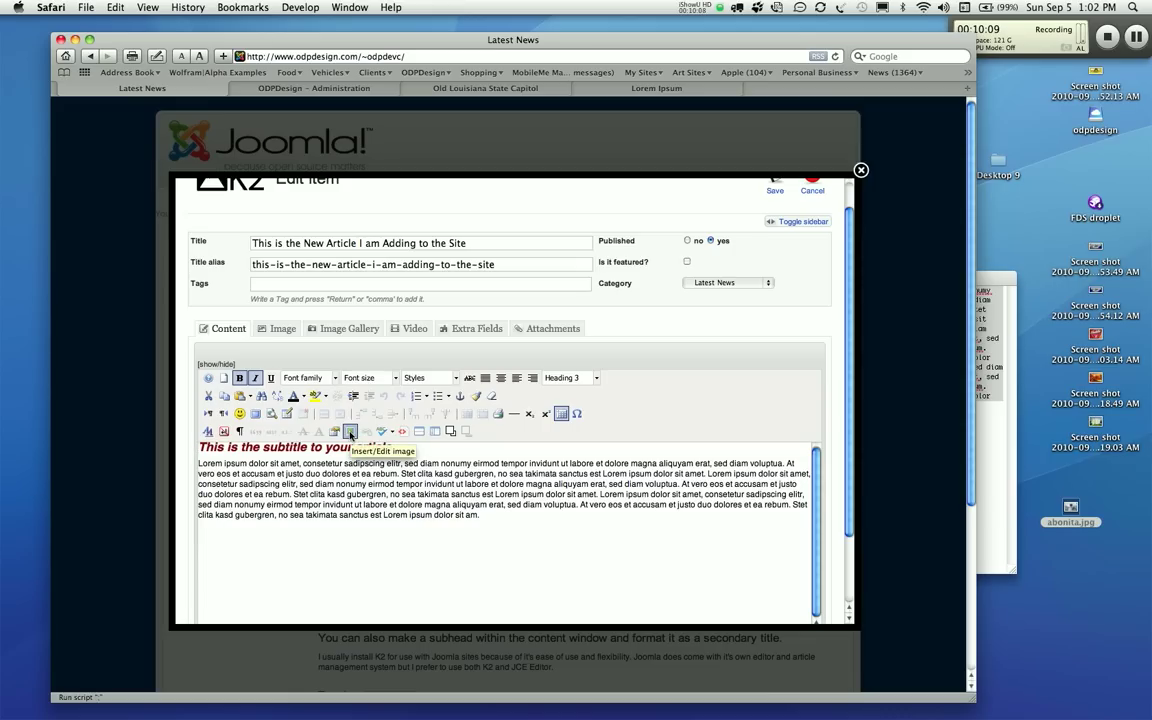
left_click(350, 432)
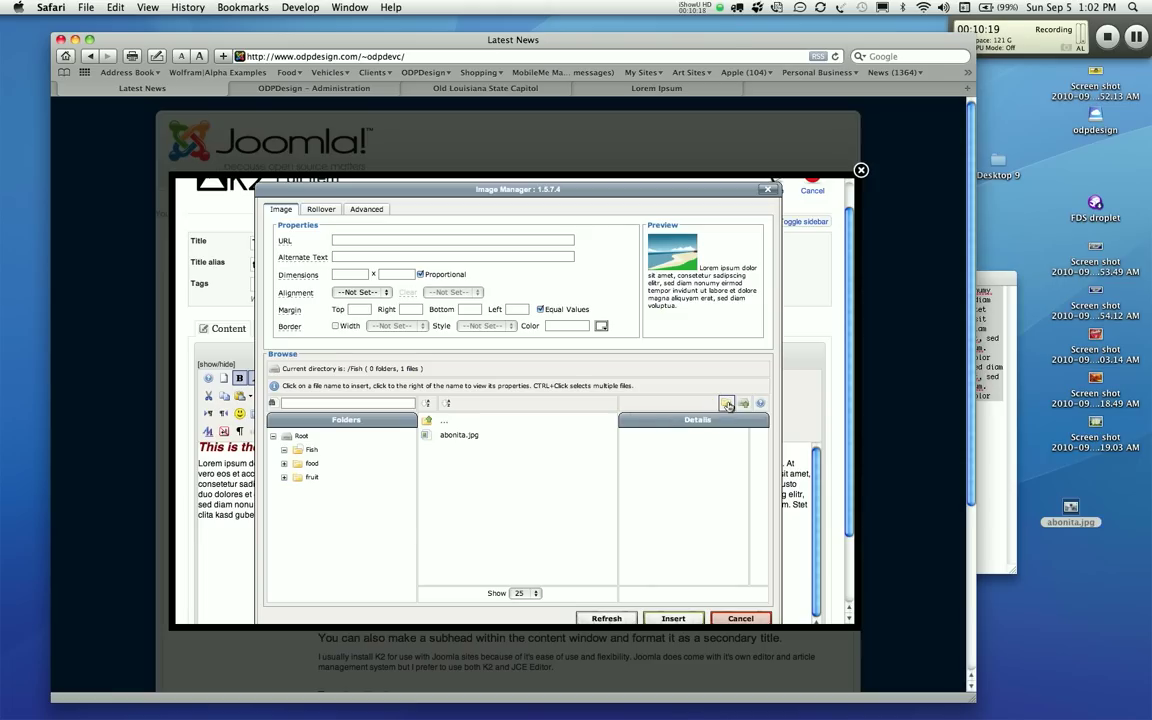
Create a new image folder named 'vernon'
left_click(727, 403)
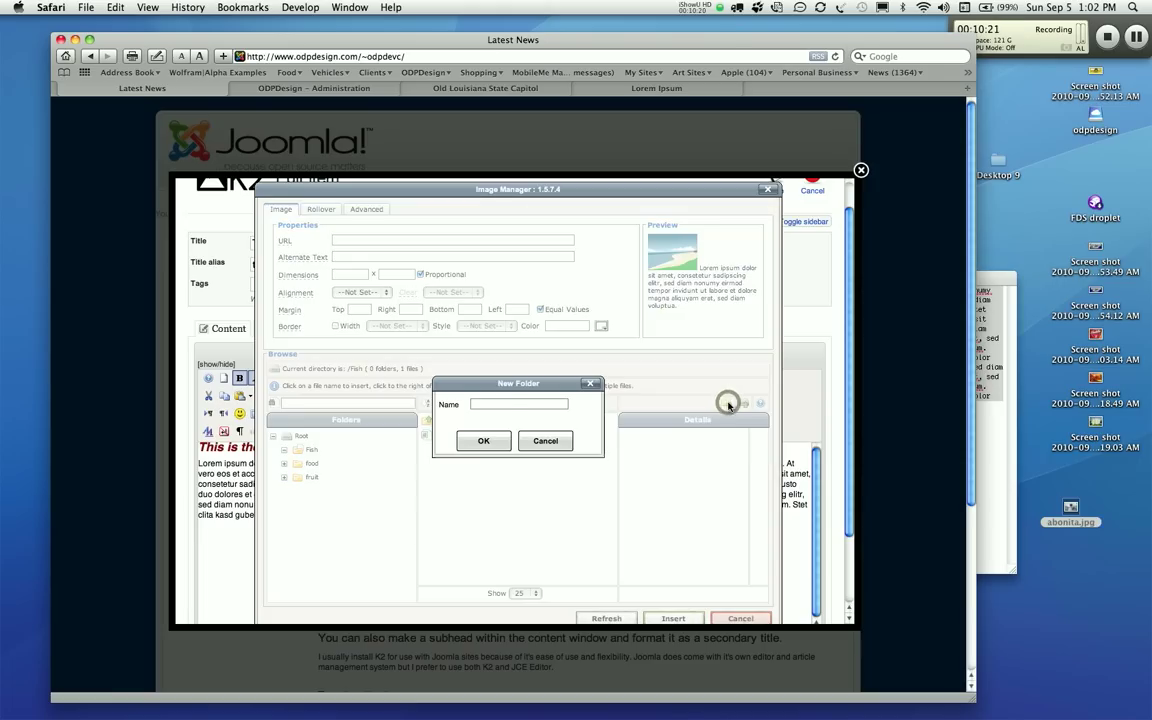
left_click(508, 403)
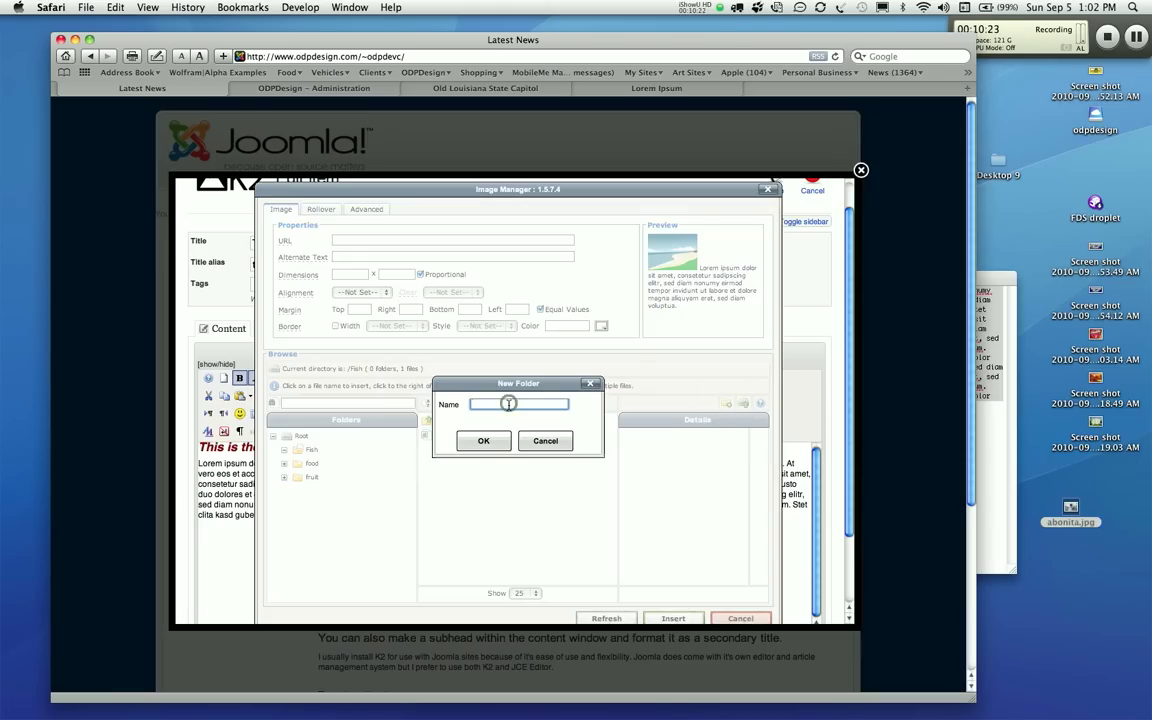
type("vernon")
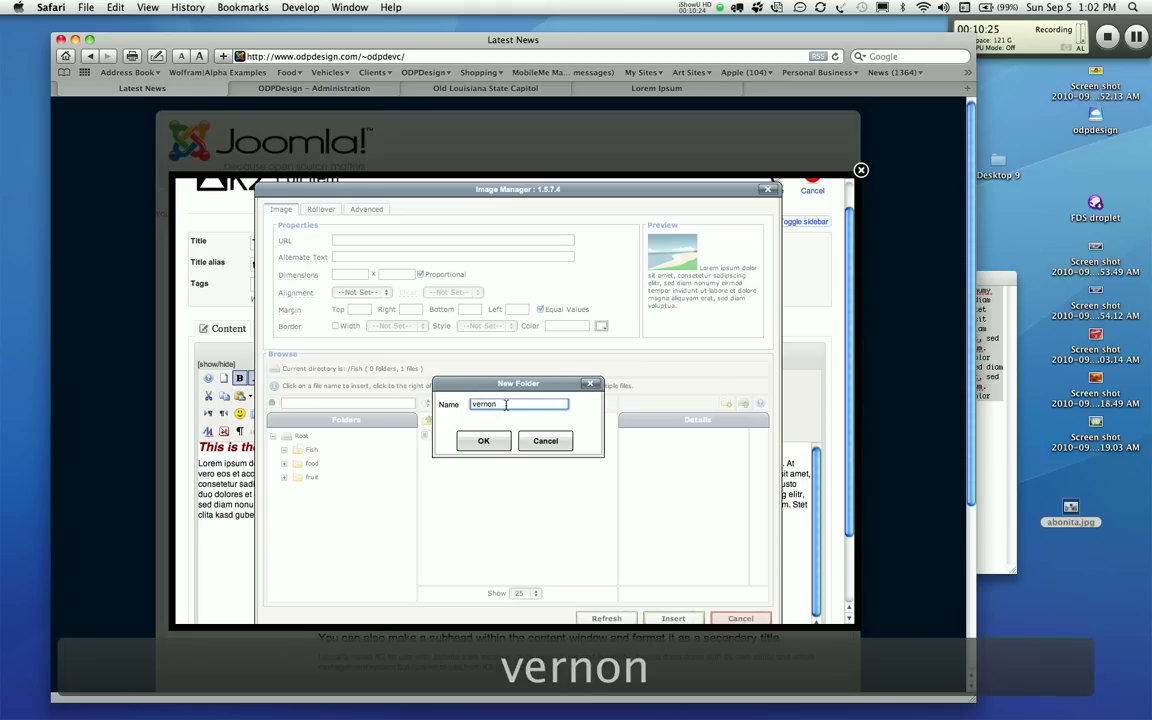
left_click(484, 440)
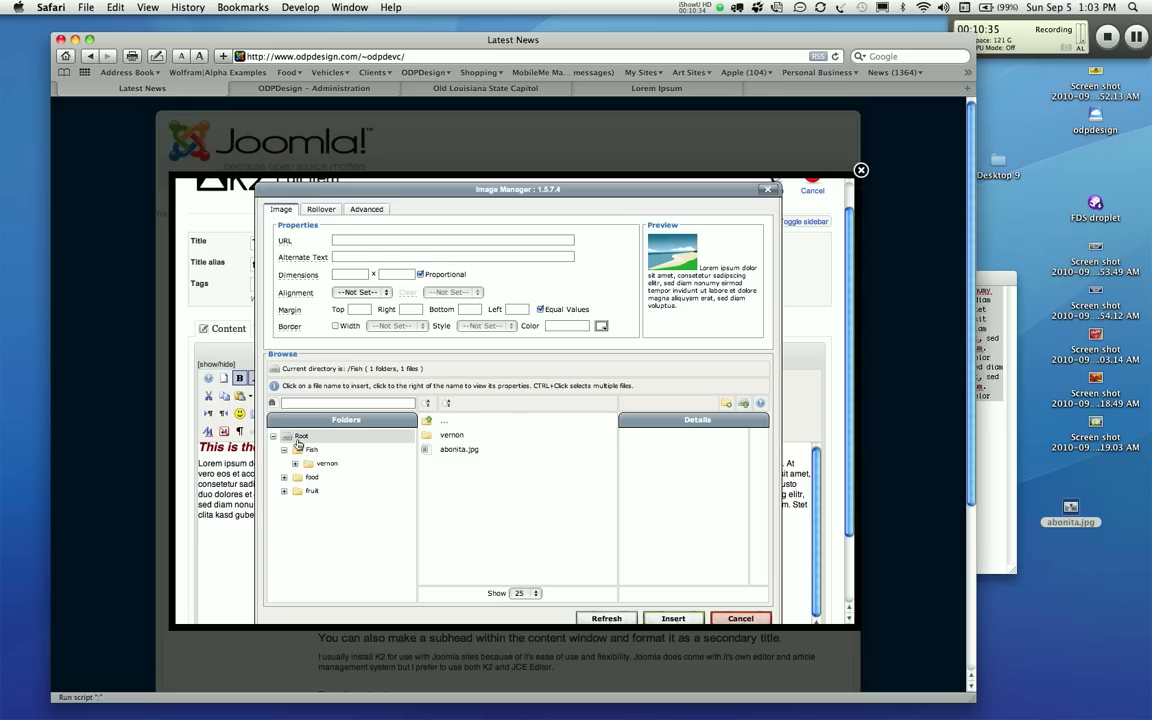
Browse to Root > Fish > vernon and bring up the Upload dialog for that folder
left_click(463, 438)
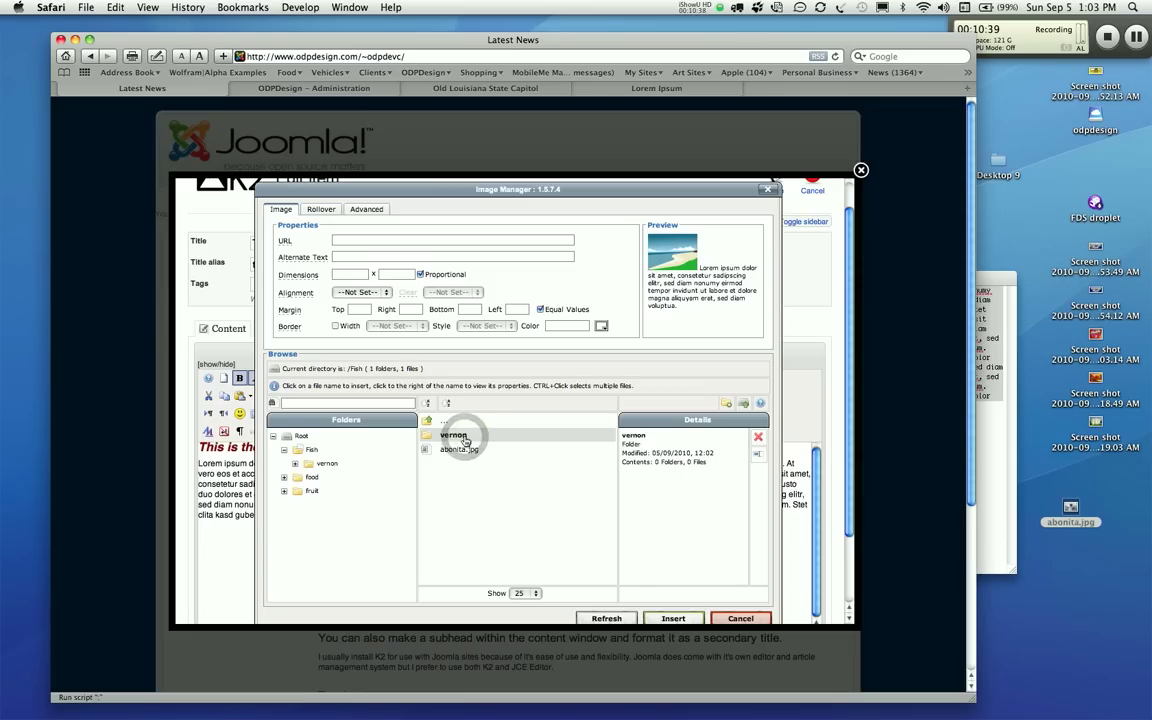
left_click(428, 439)
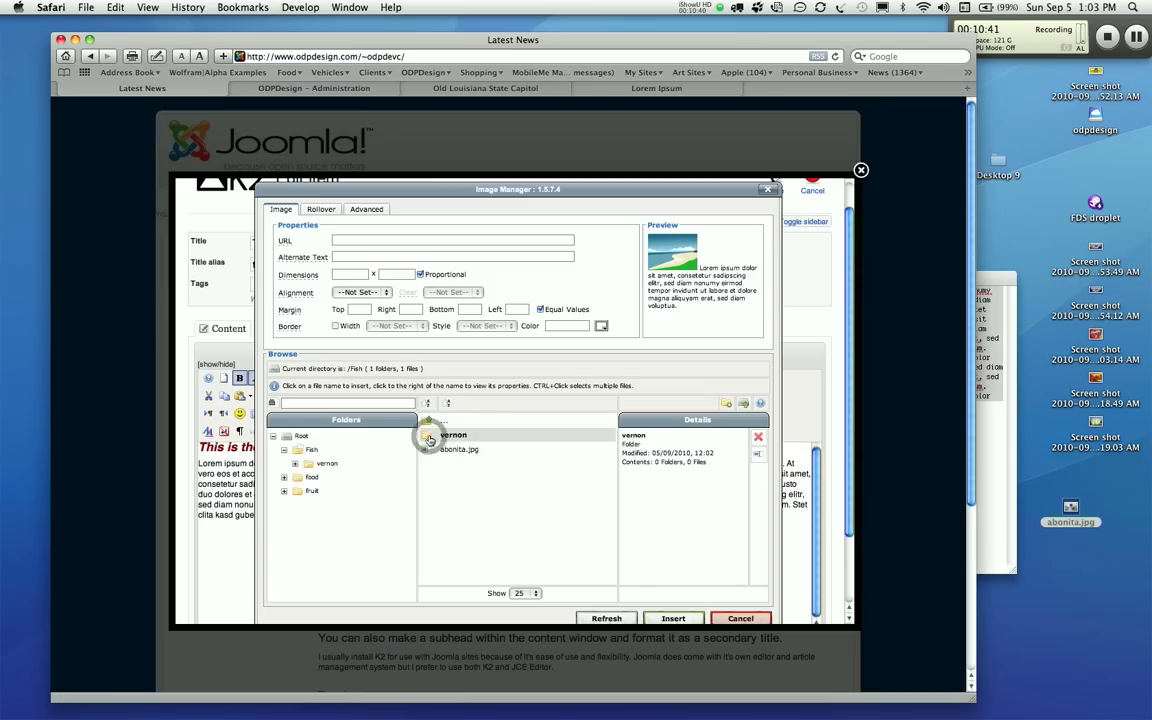
left_click_drag(428, 439, 417, 440)
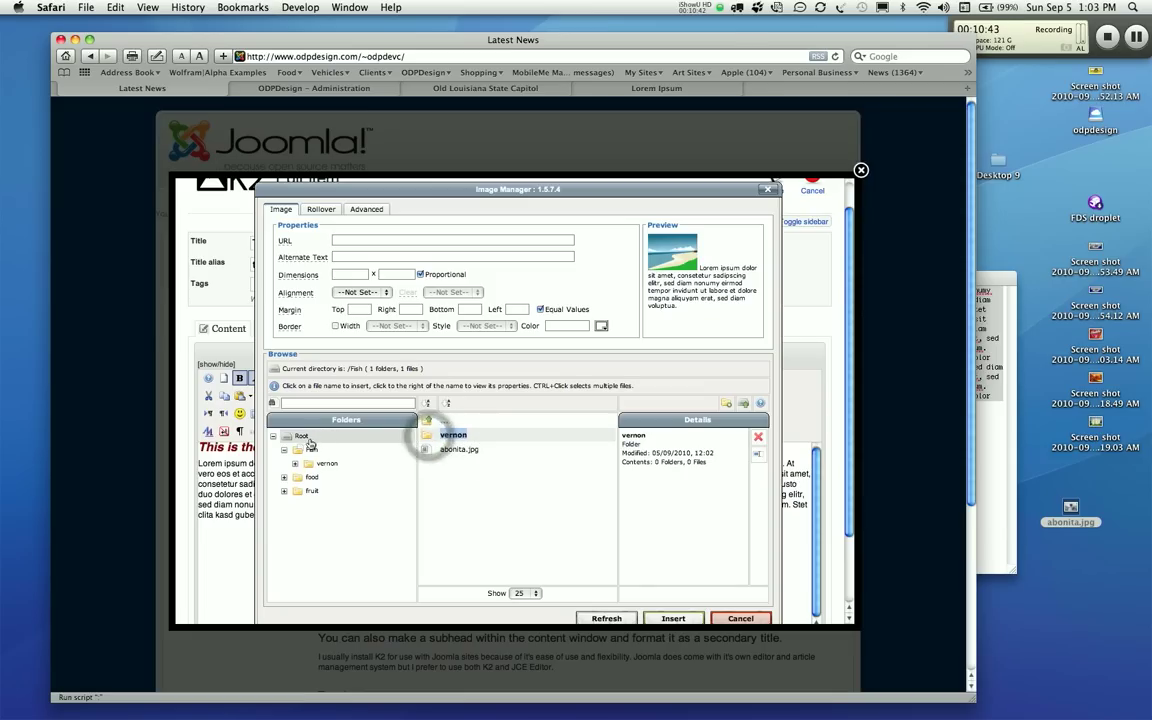
left_click(301, 437)
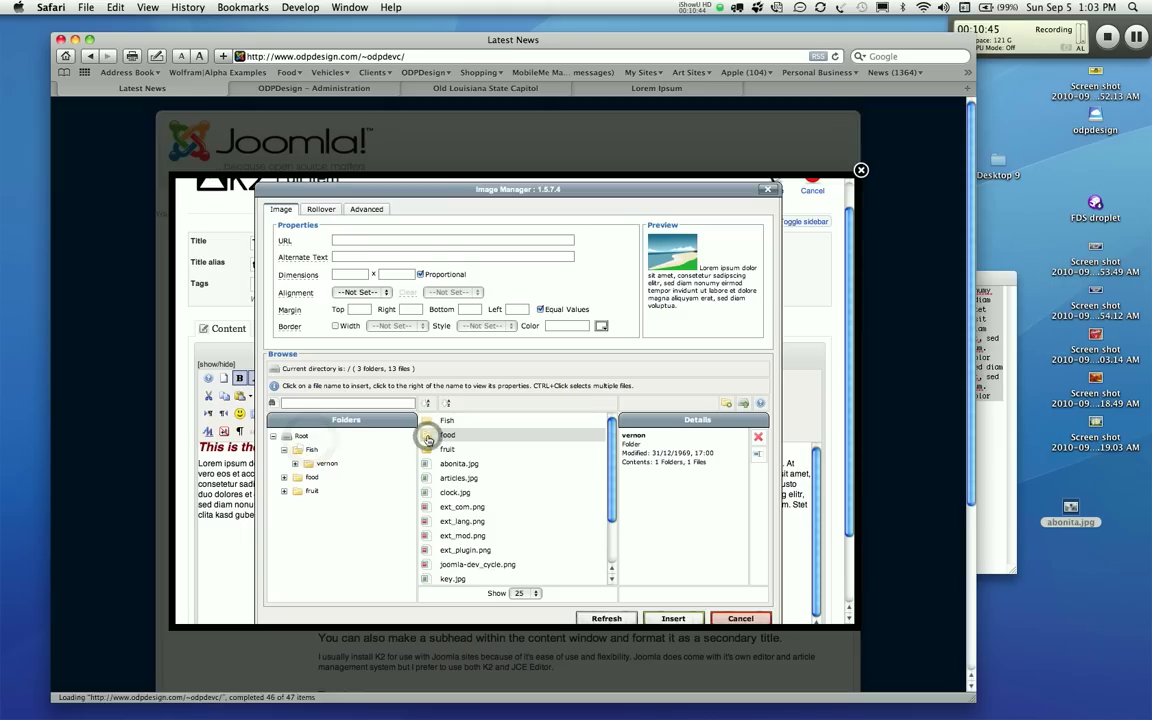
left_click_drag(310, 467, 302, 449)
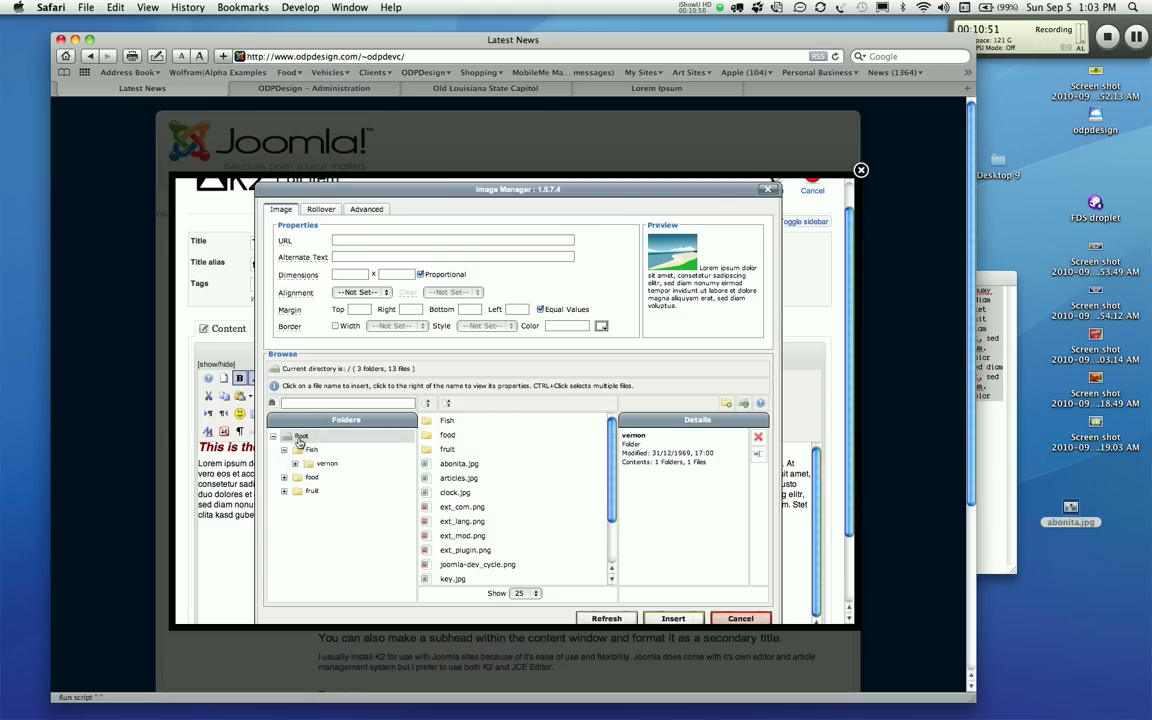
left_click(302, 449)
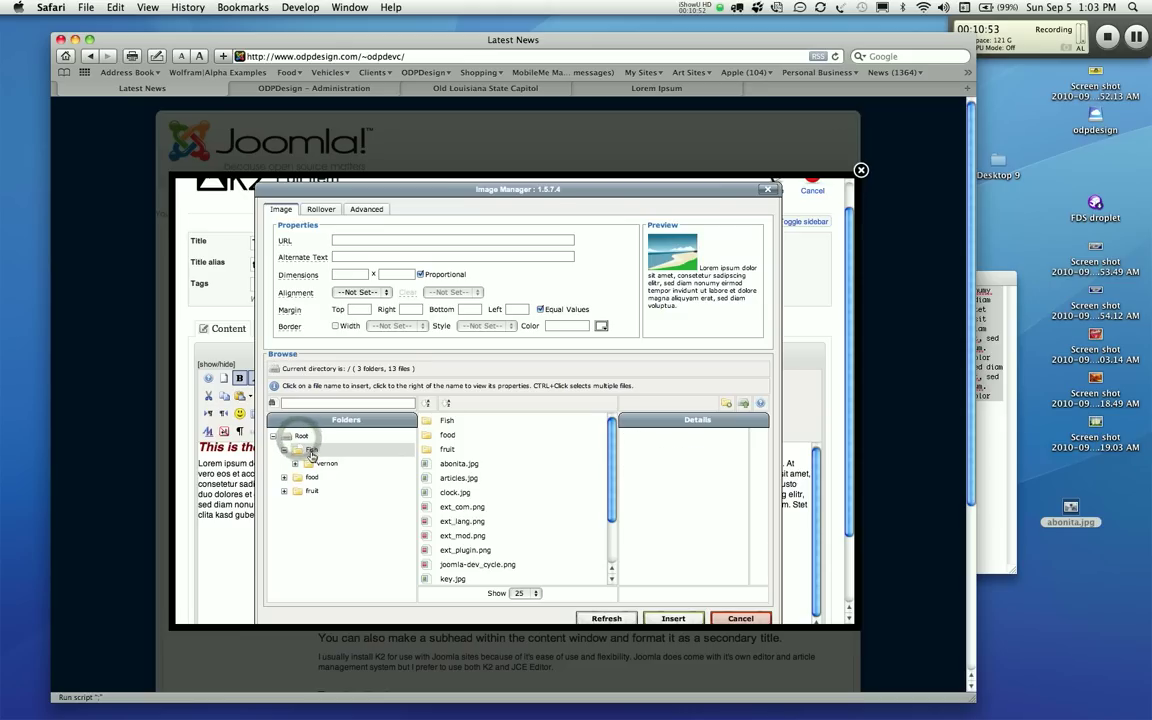
left_click(310, 451)
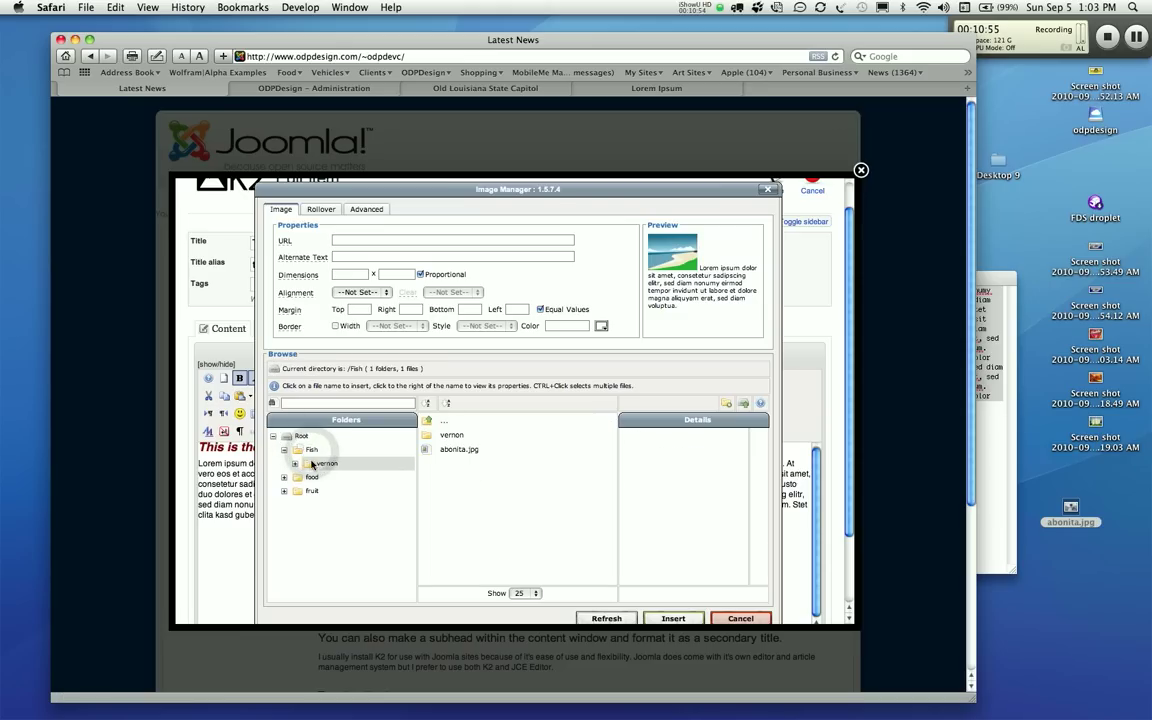
left_click(427, 436)
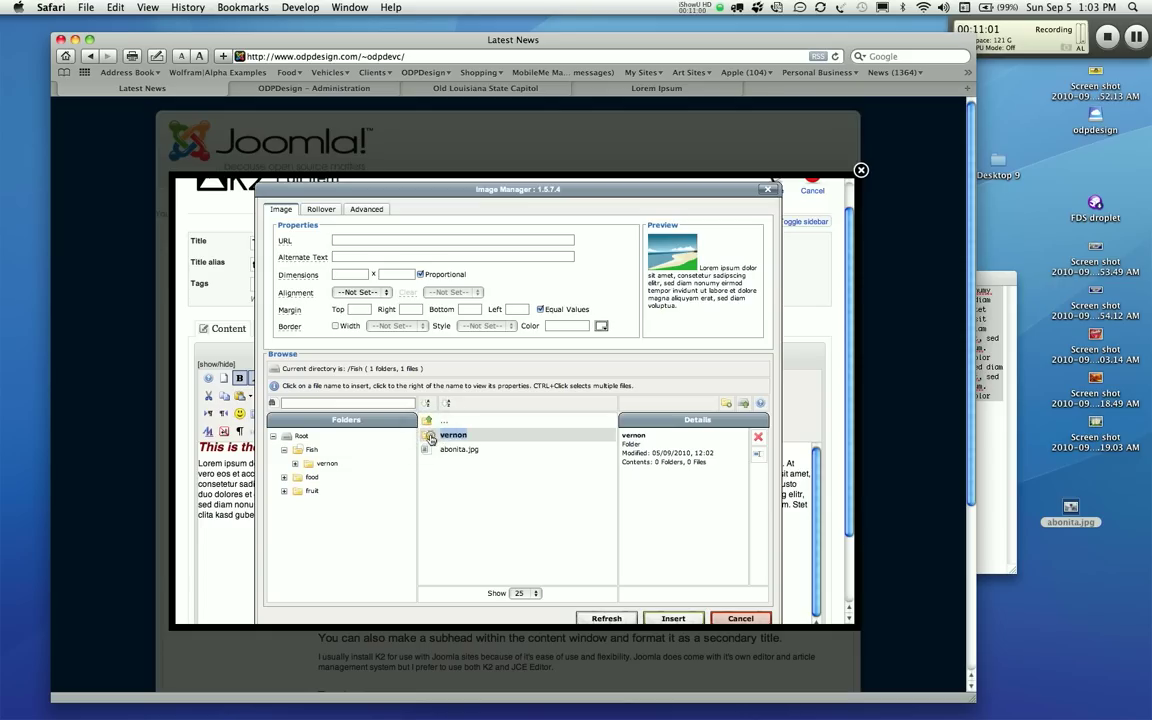
left_click(428, 422)
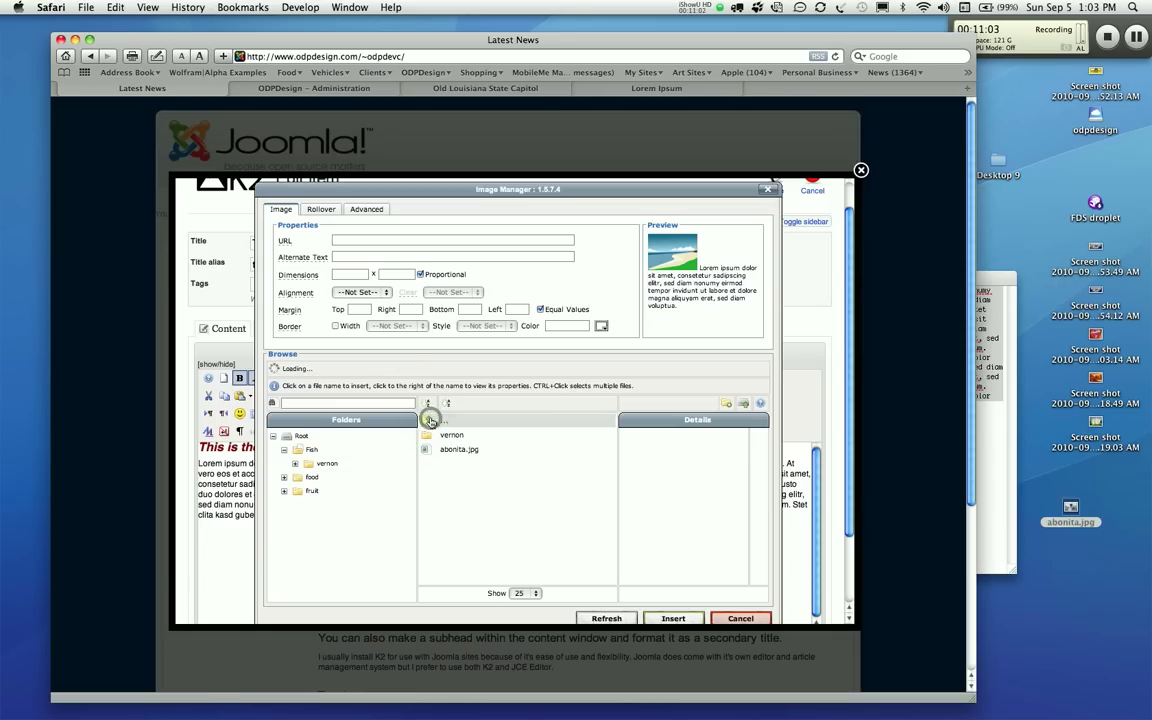
left_click(447, 422)
left_click(428, 437)
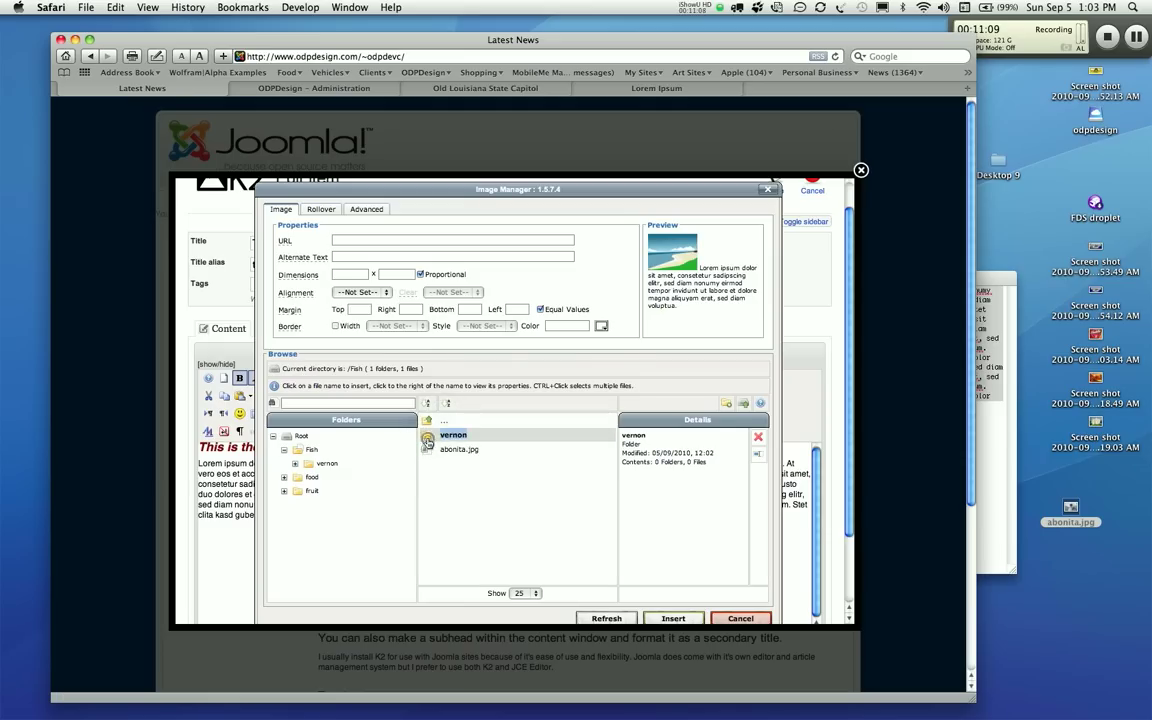
left_click(329, 465)
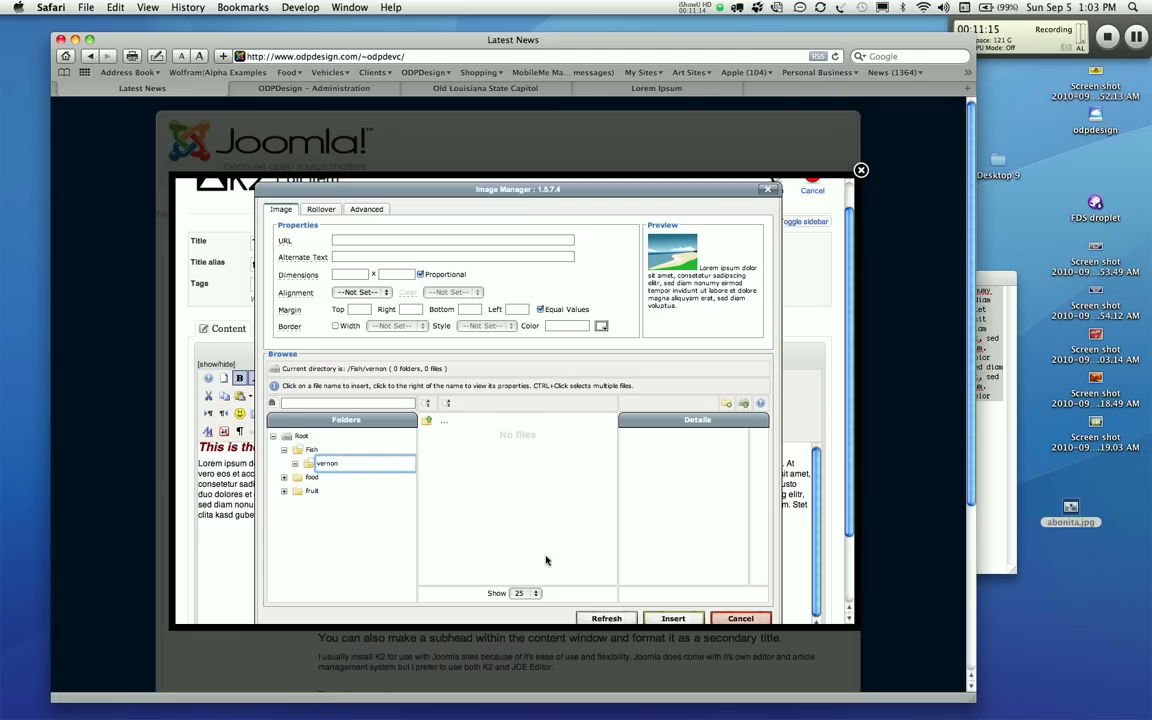
left_click(744, 404)
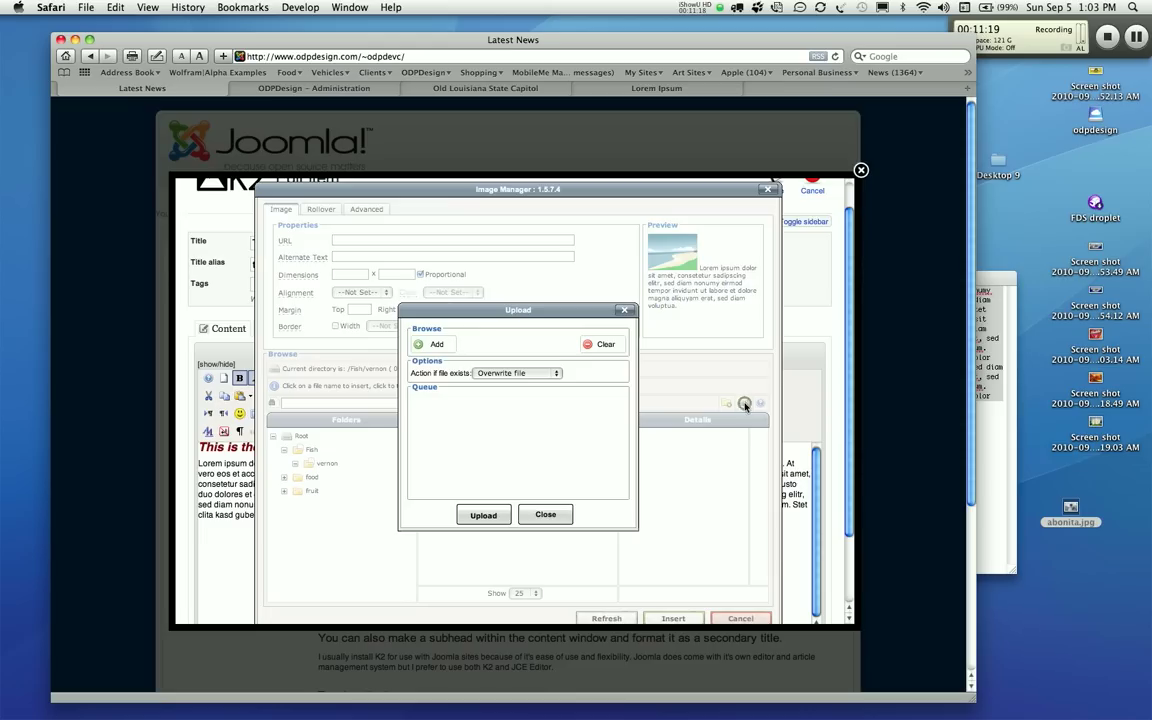
Upload abonita.jpg from the Desktop into Fish/vernon and close the Upload dialog
left_click(436, 346)
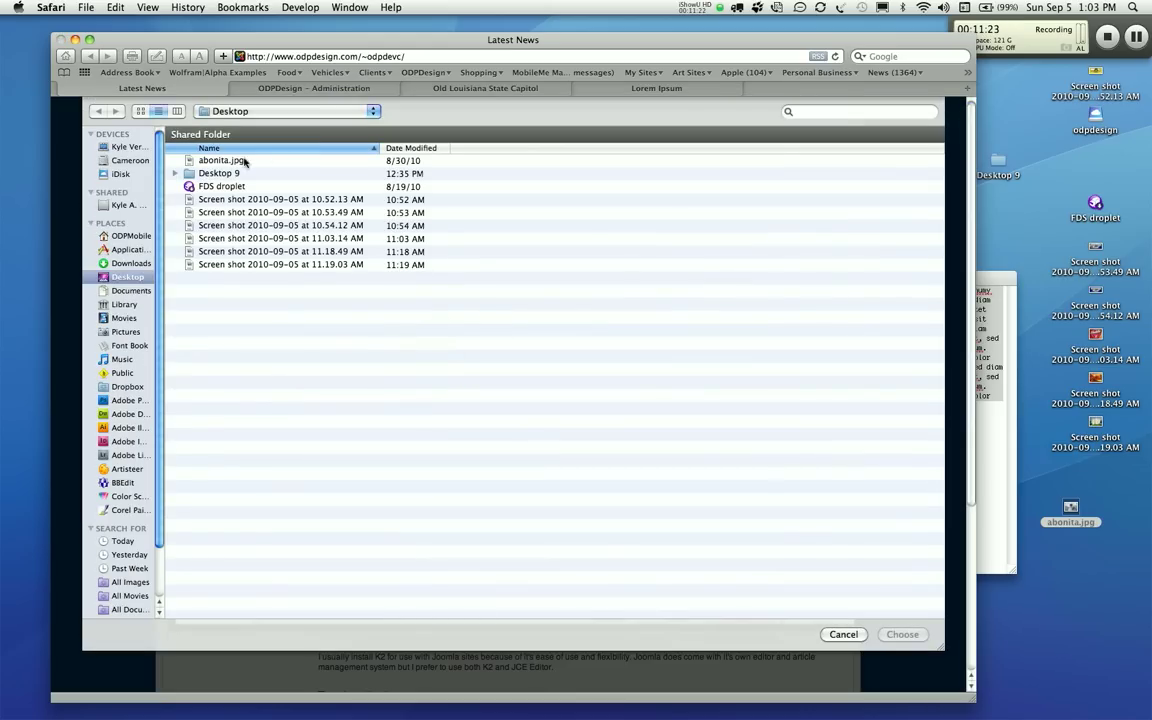
left_click(224, 160)
left_click(900, 634)
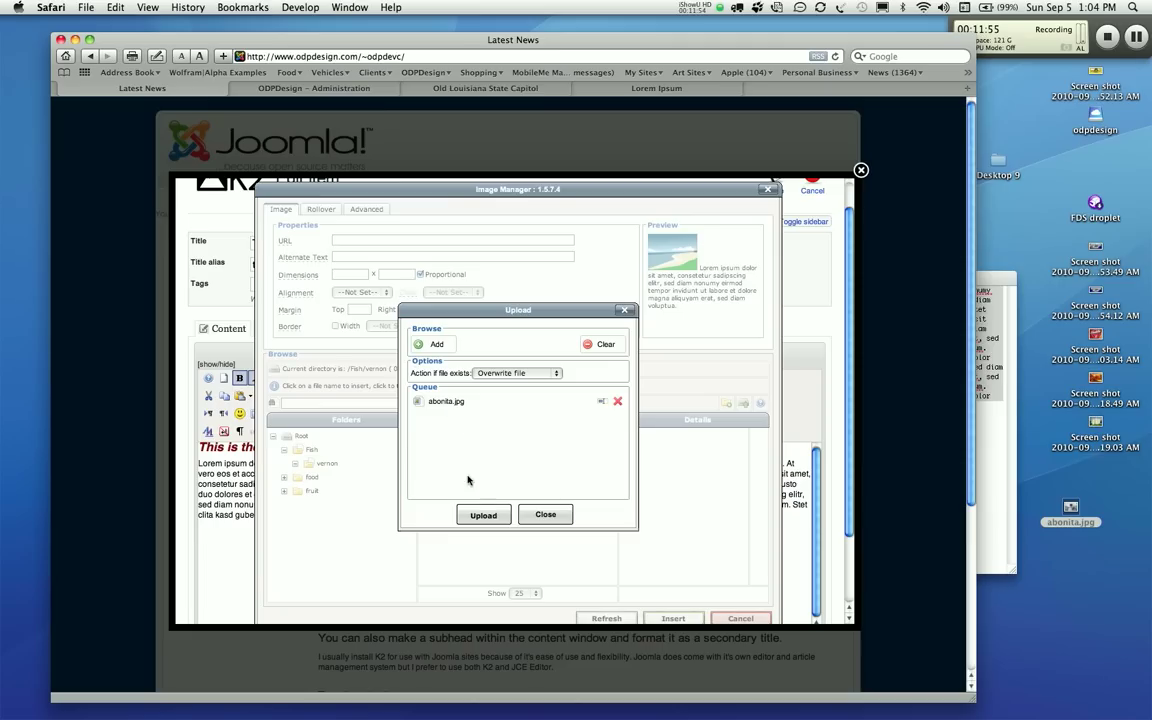
left_click(480, 516)
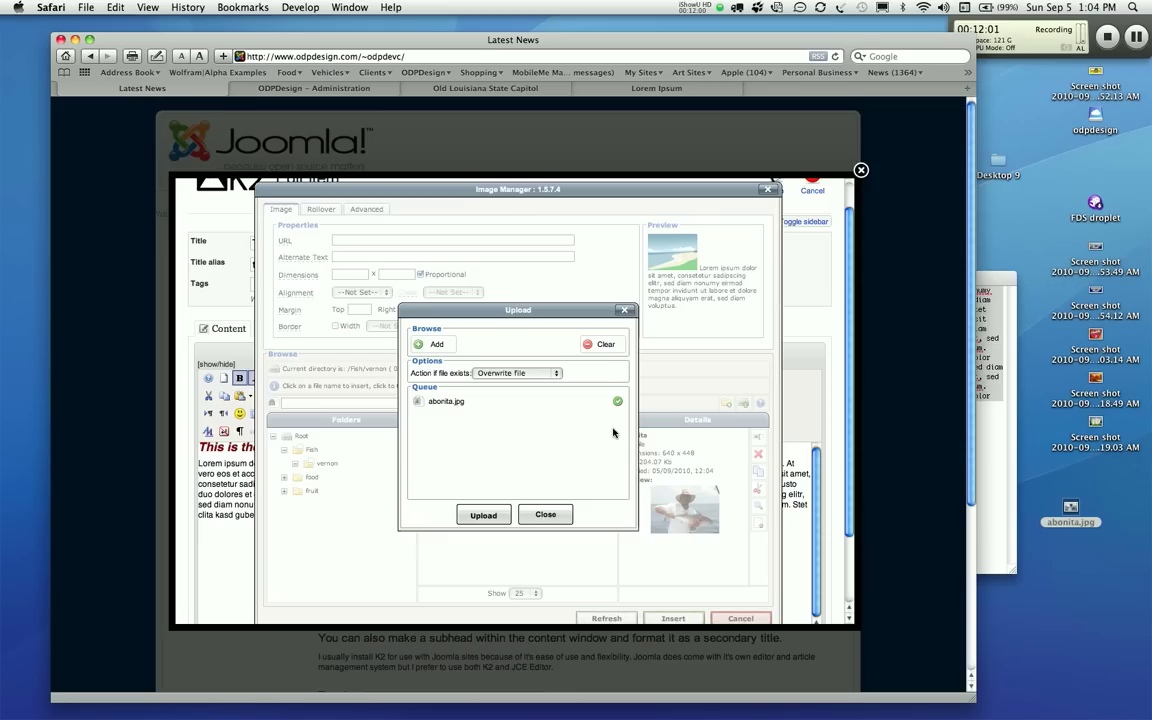
left_click(555, 516)
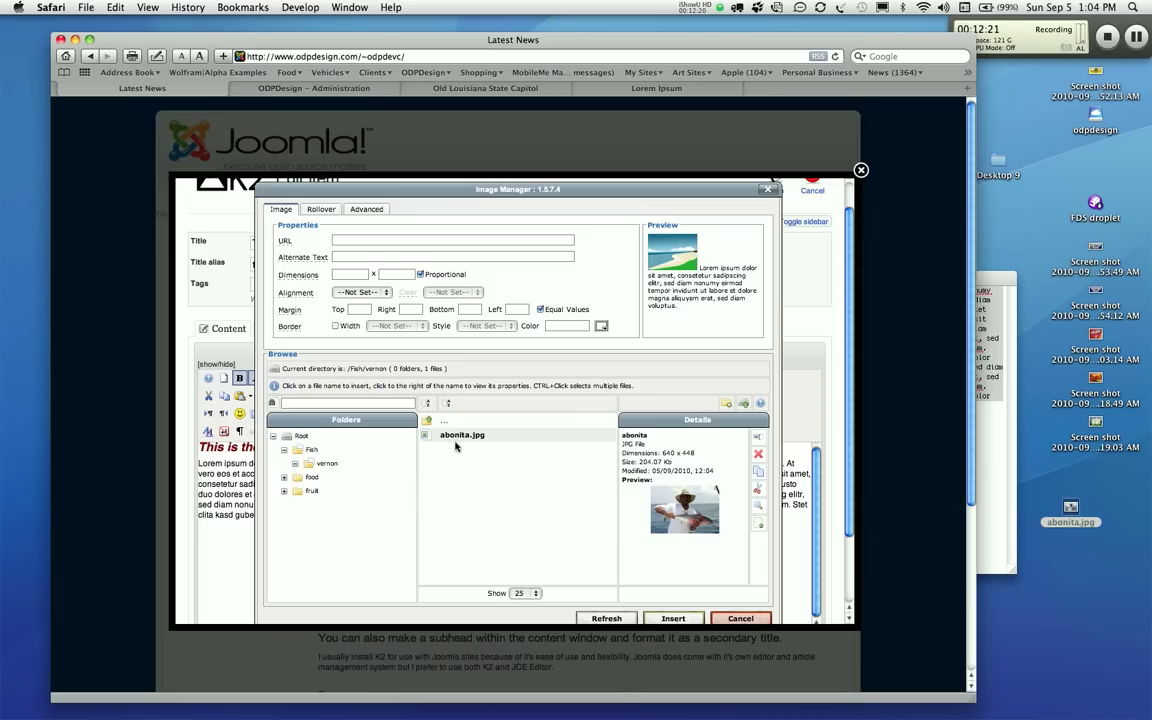
Select abonita.jpg, copy its image path, and set its width to 150
left_click(455, 436)
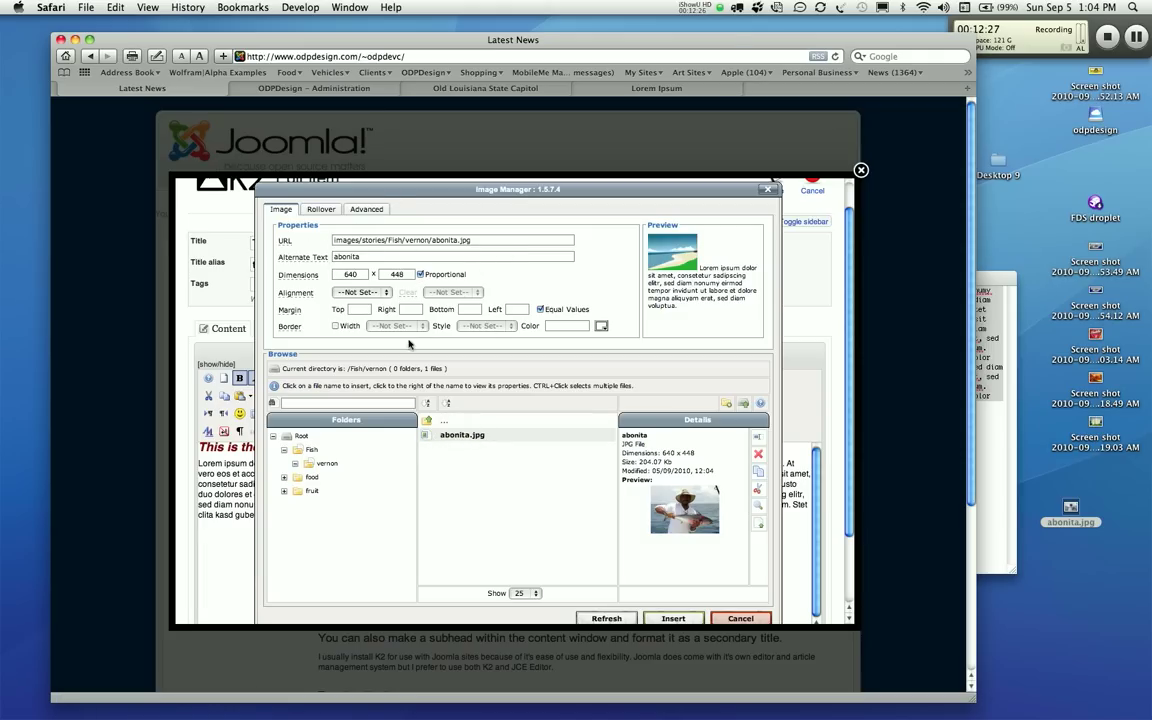
triple_click(470, 241)
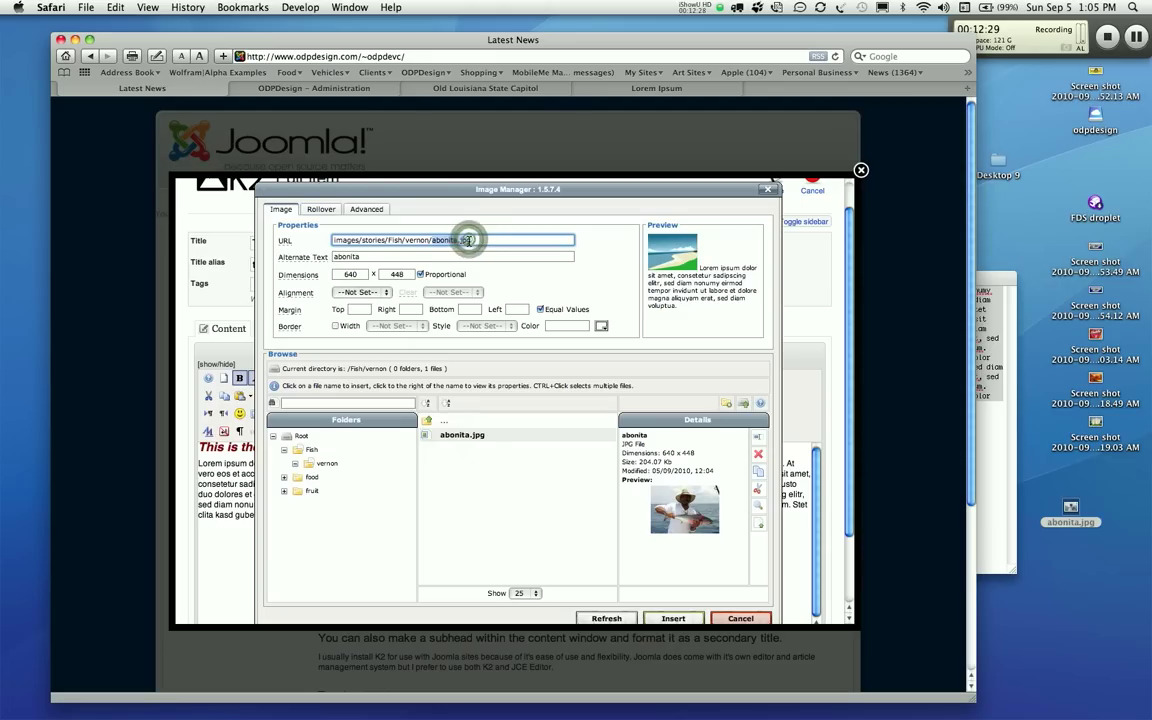
key("super+c")
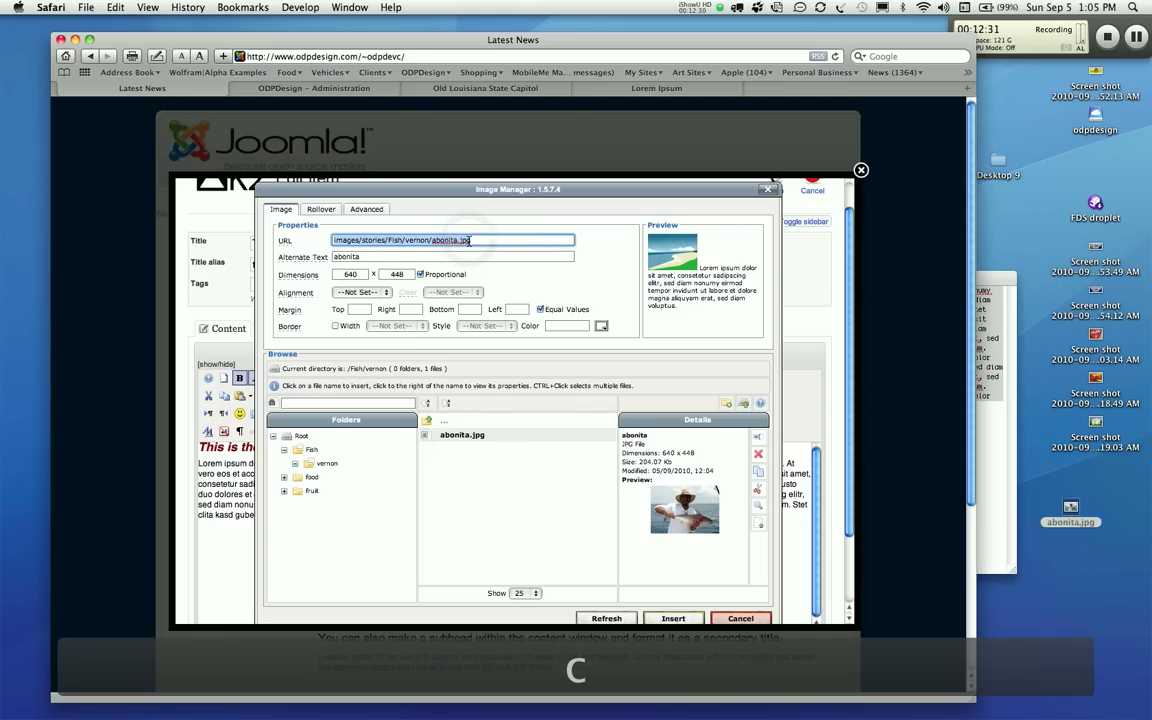
double_click(350, 274)
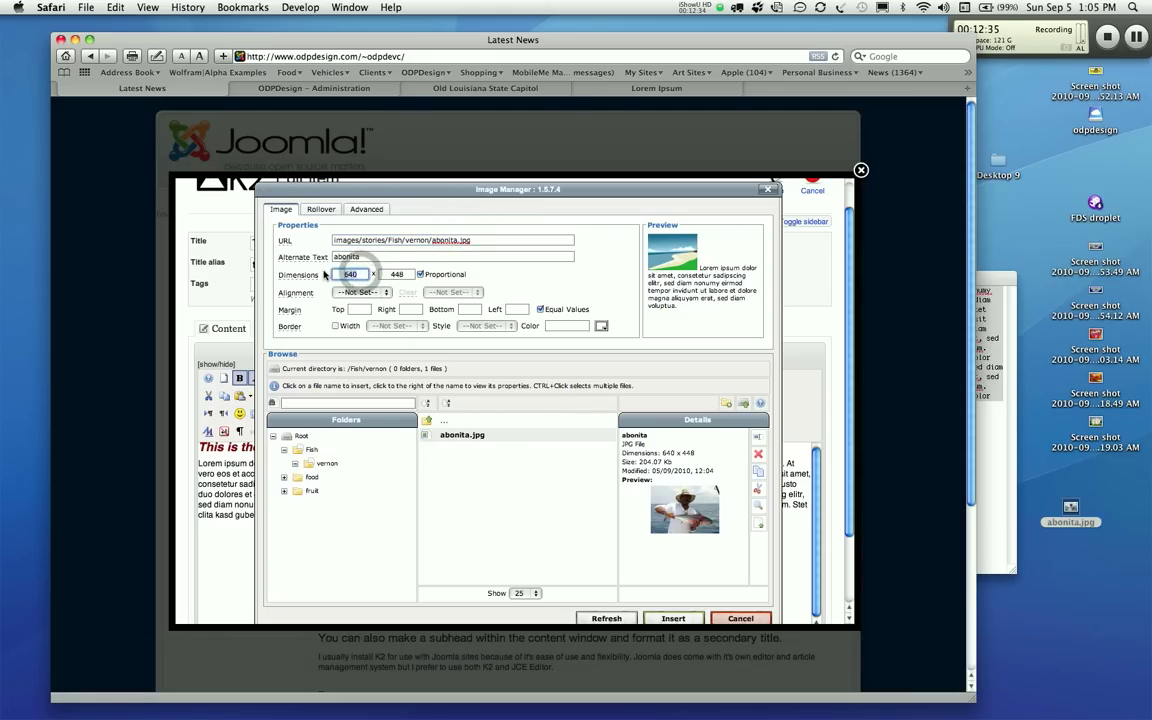
type("150")
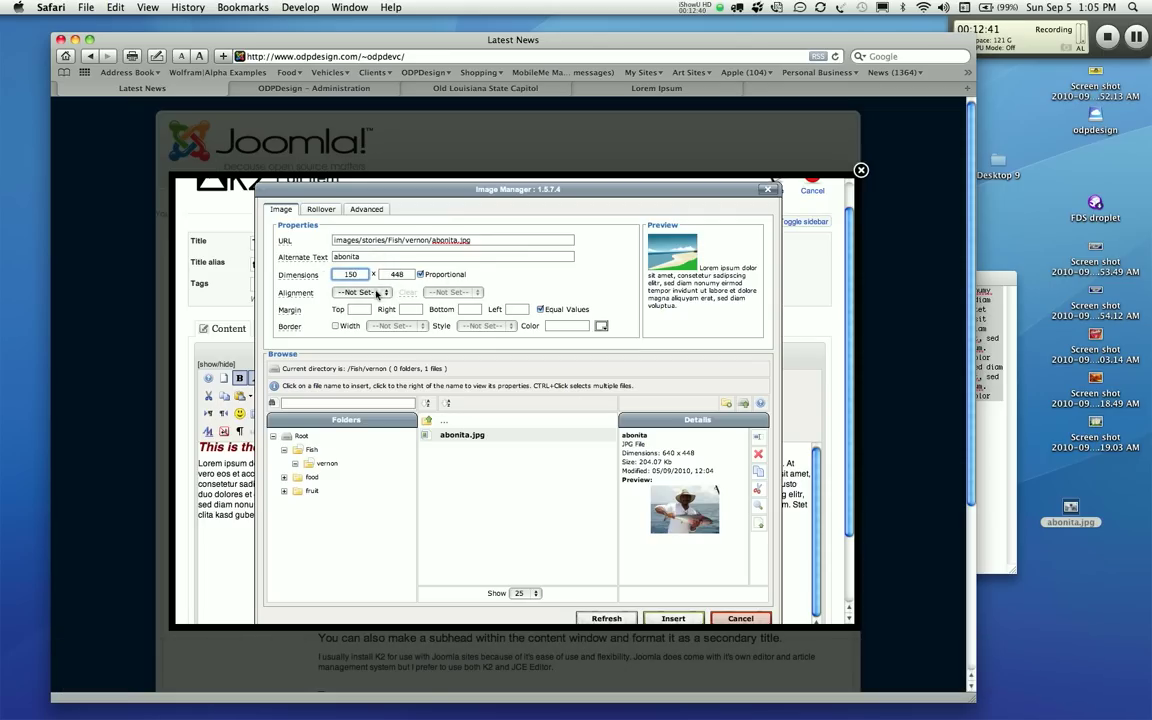
Align the image left with a top margin of 10
left_click(376, 293)
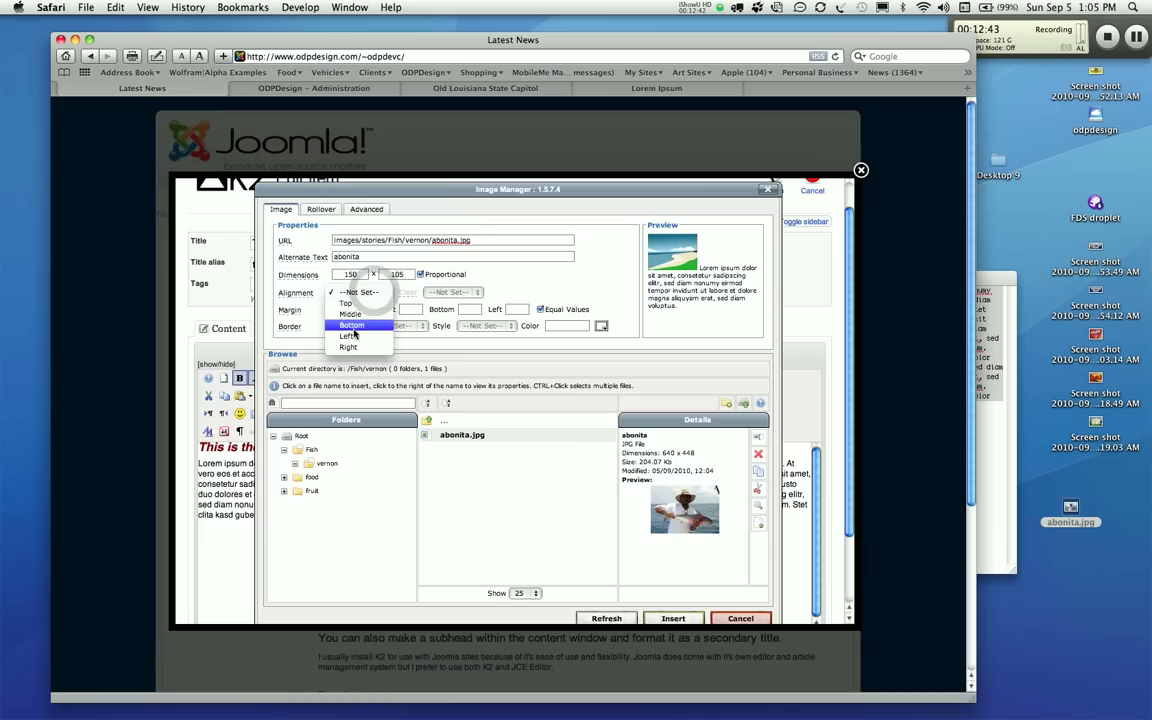
left_click(352, 337)
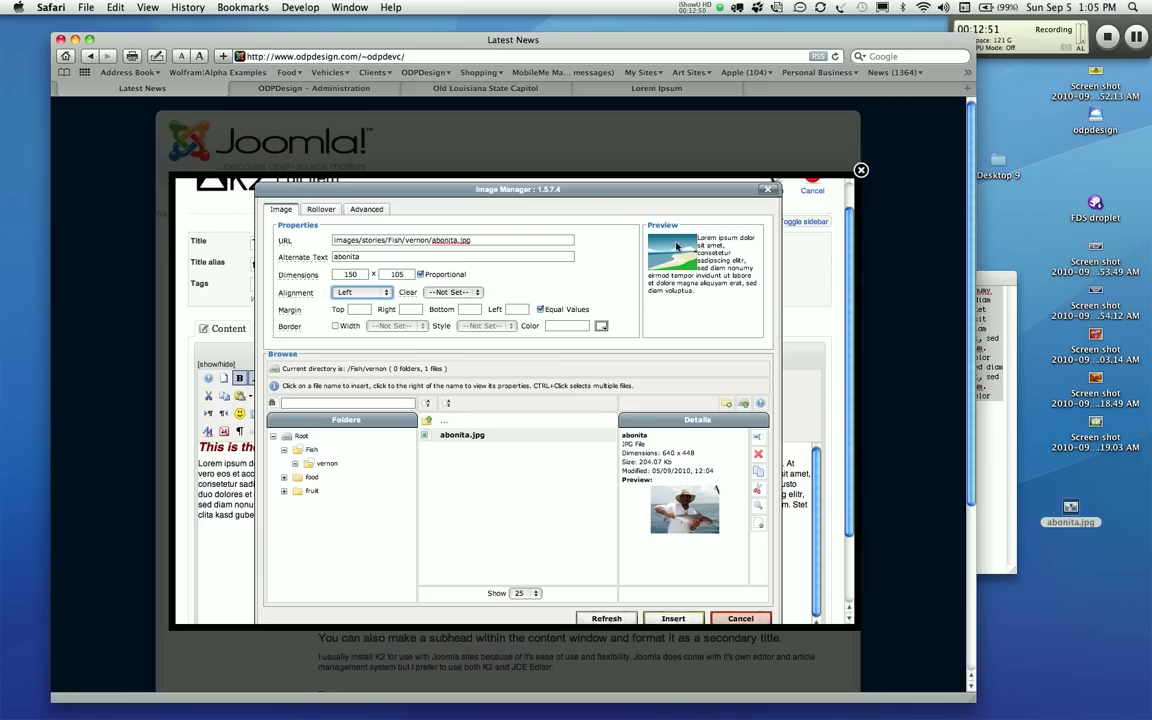
left_click(351, 310)
type("10")
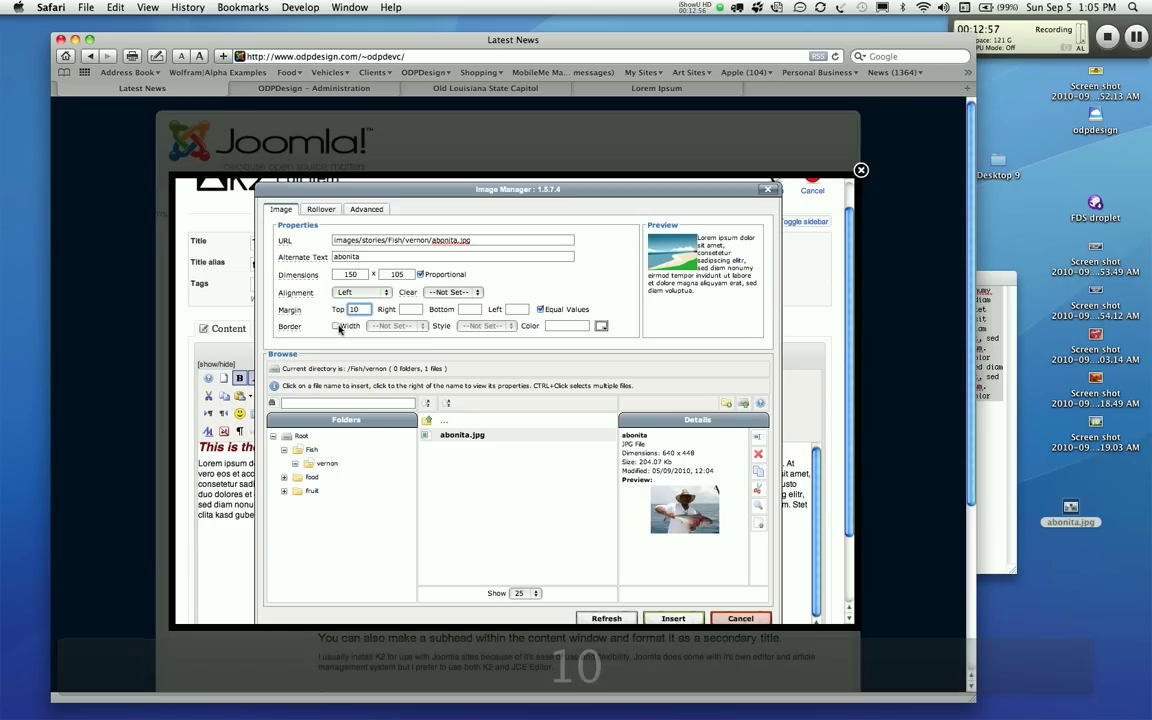
Give the image a 1-pixel solid border
left_click(336, 327)
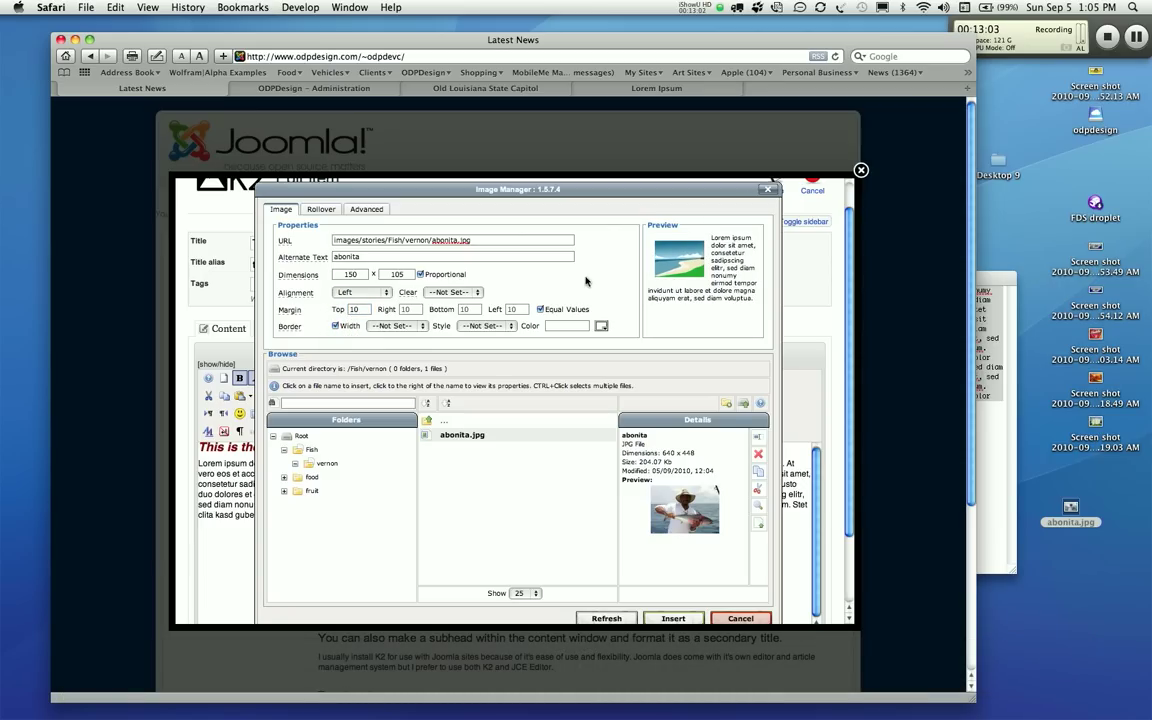
left_click(423, 328)
left_click(400, 347)
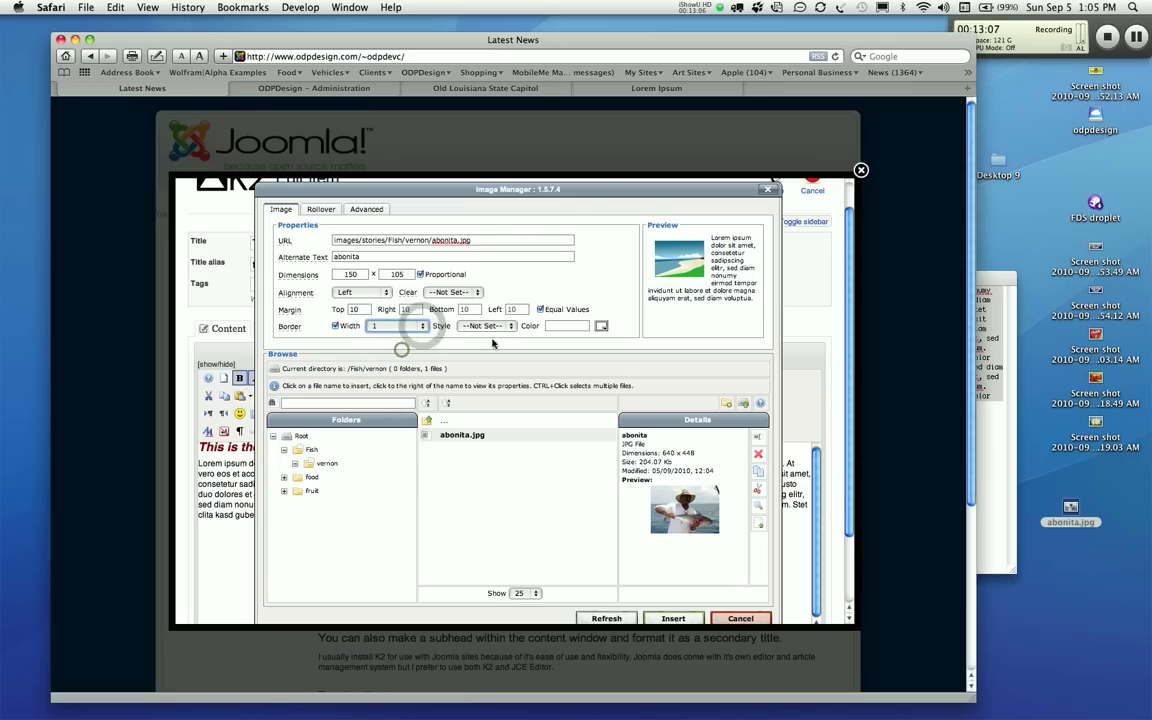
left_click(513, 327)
left_click(500, 347)
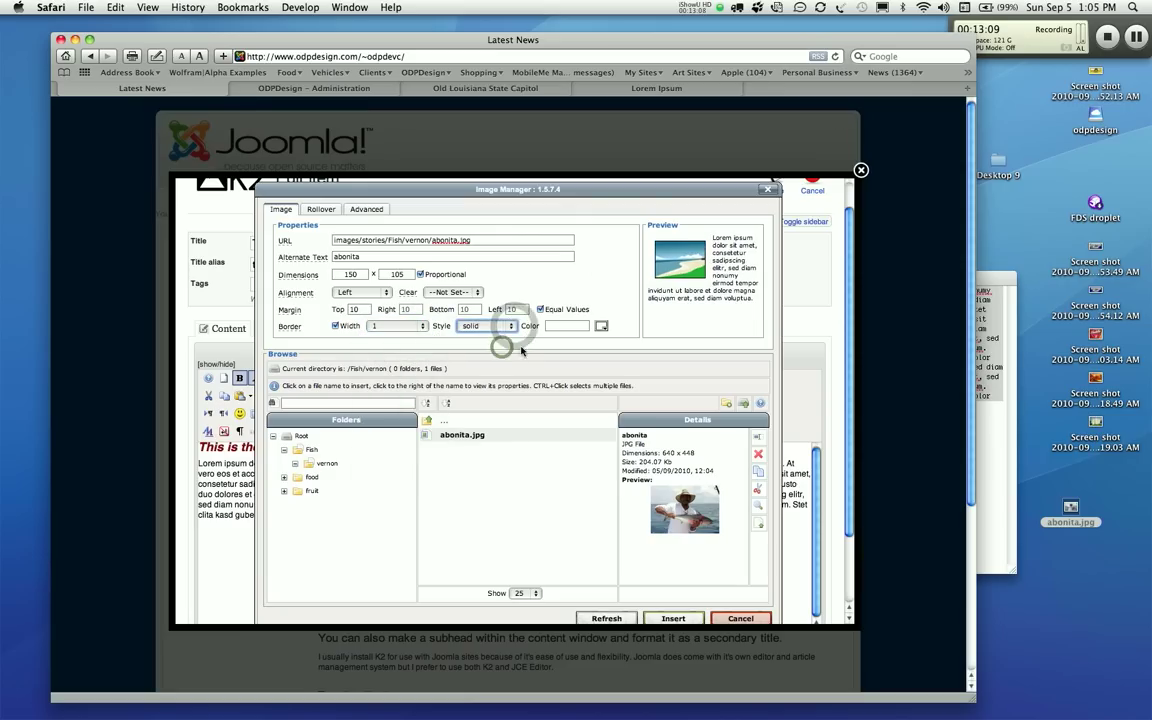
left_click(601, 328)
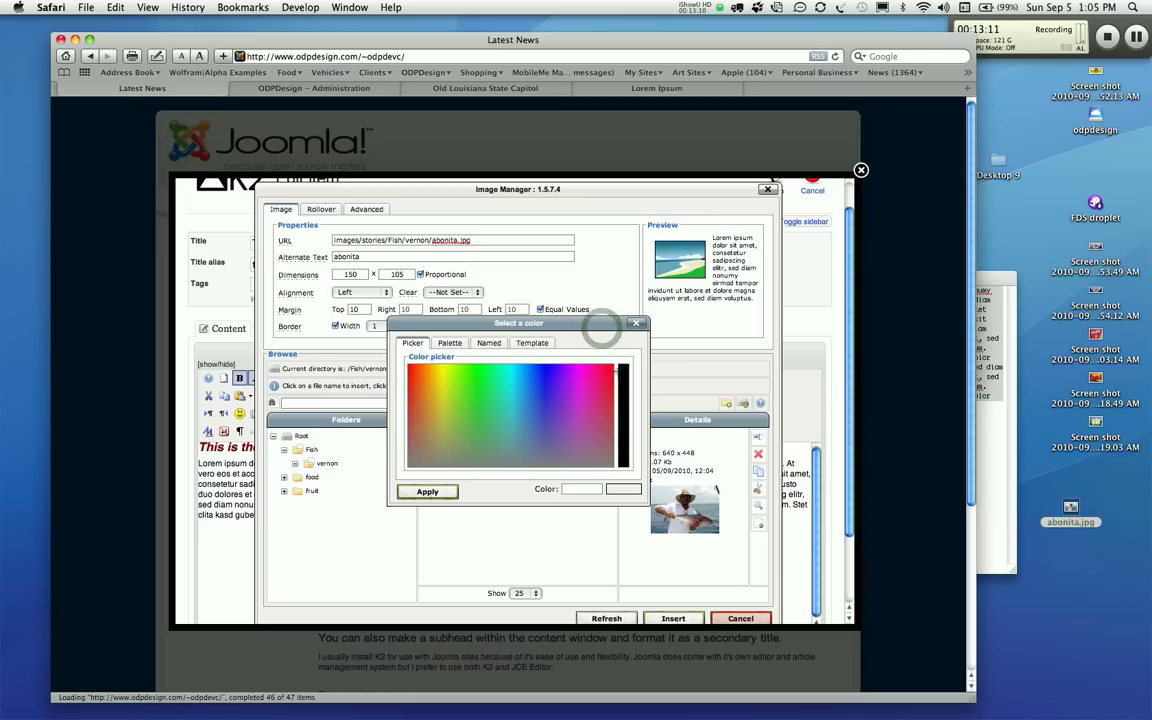
left_click(425, 492)
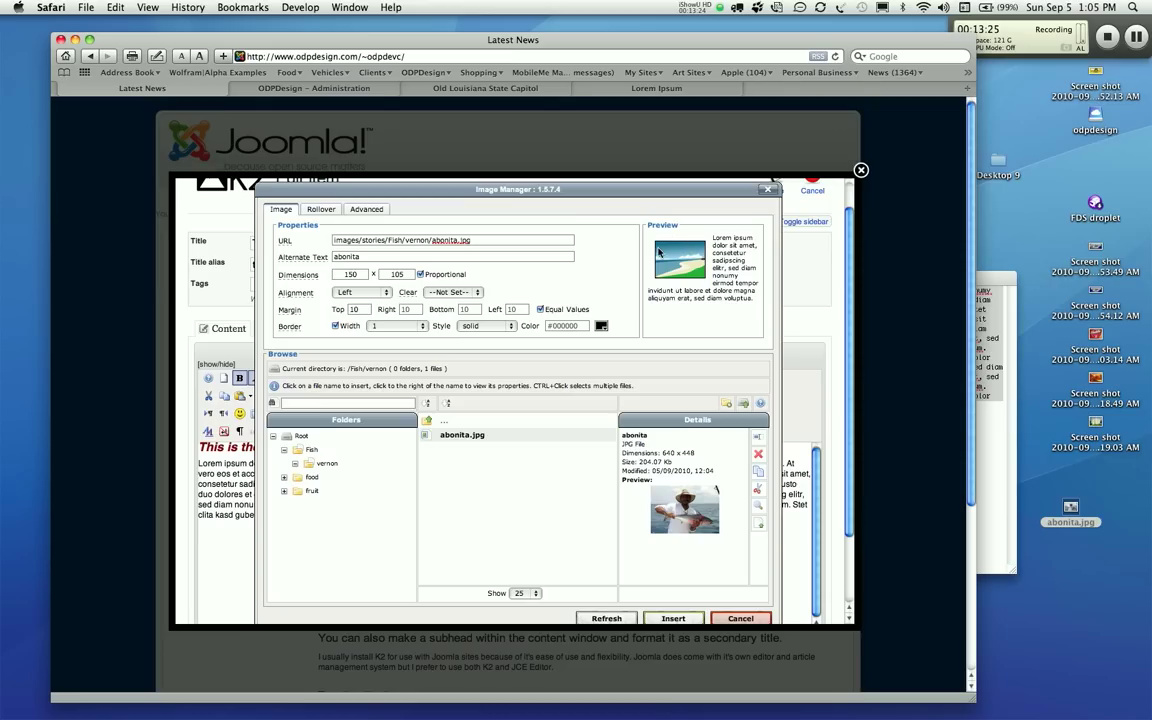
left_click(541, 310)
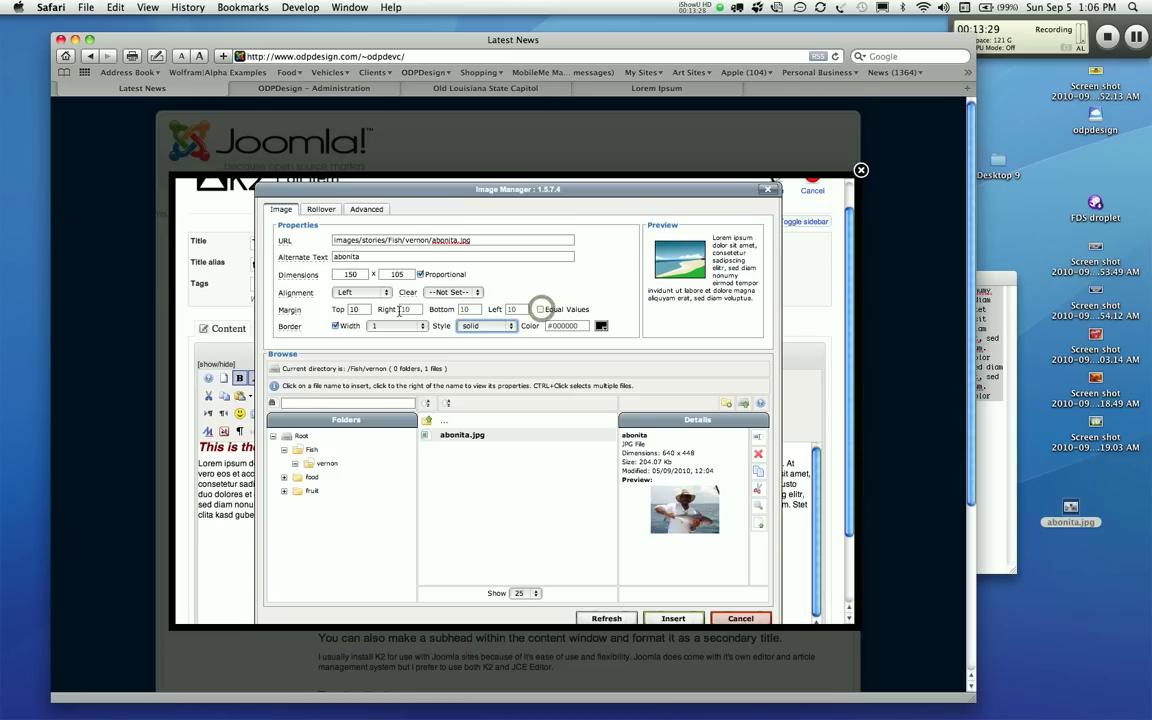
left_click(358, 310)
type("0")
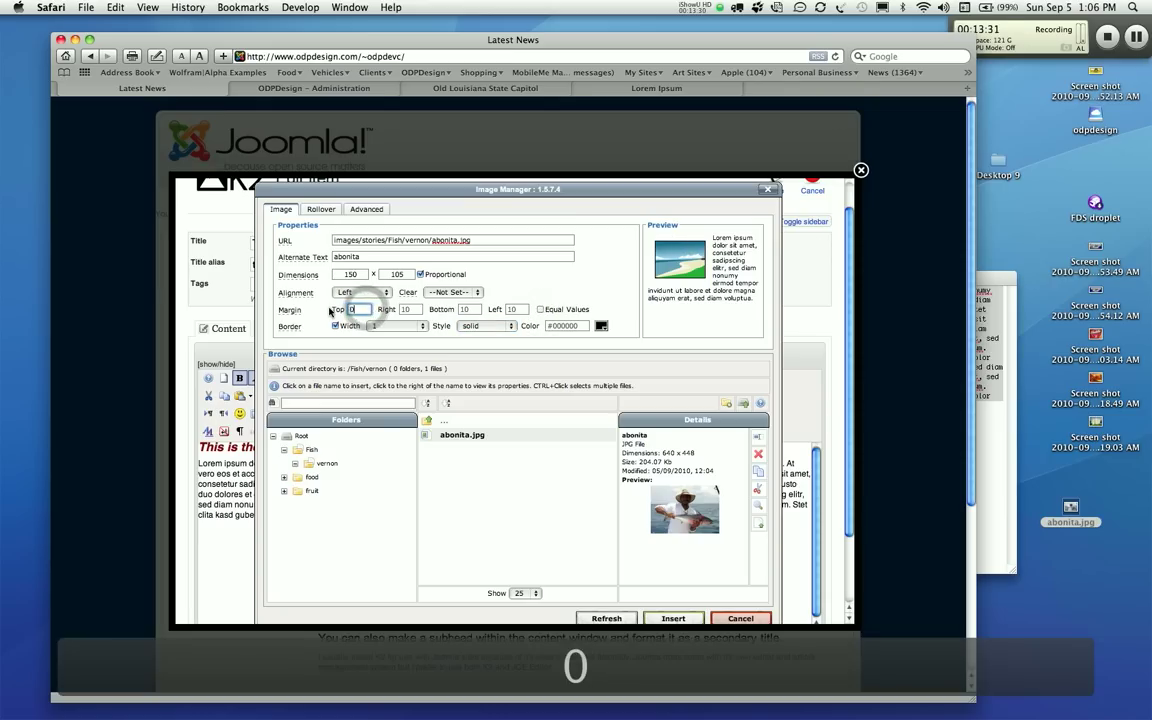
left_click(672, 619)
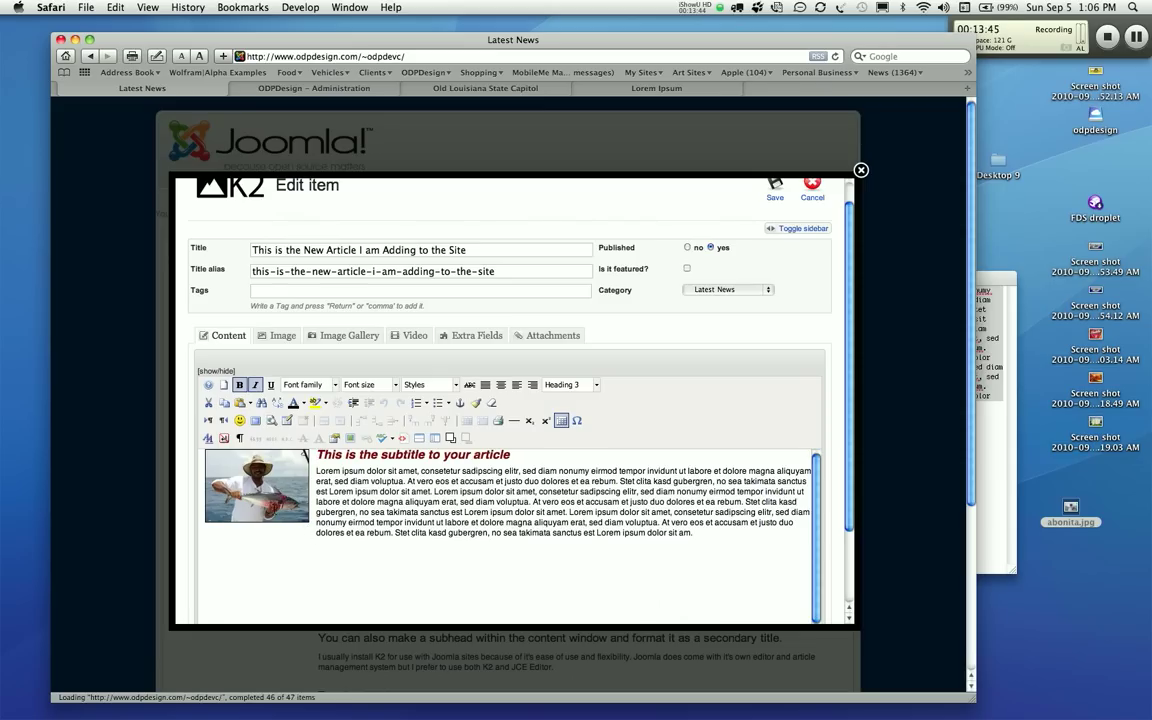
Make the fish photo a Highslide expander, using the copied path for Thumbnail and Popup Url
left_click(273, 509)
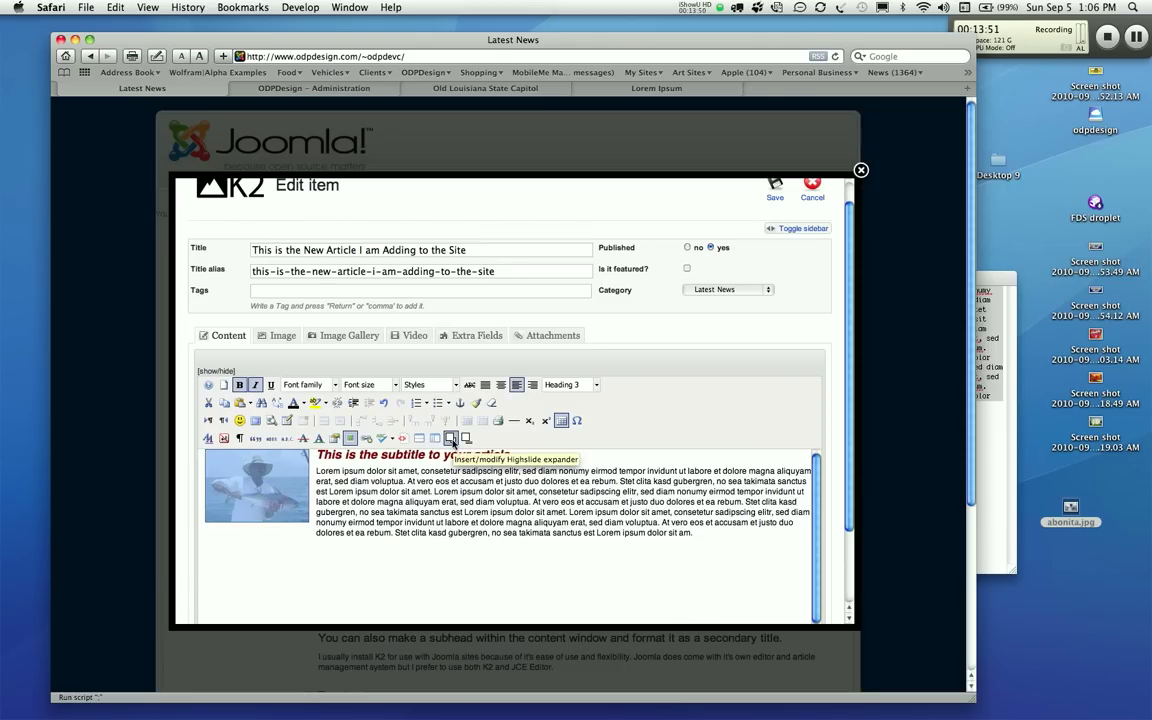
left_click(451, 439)
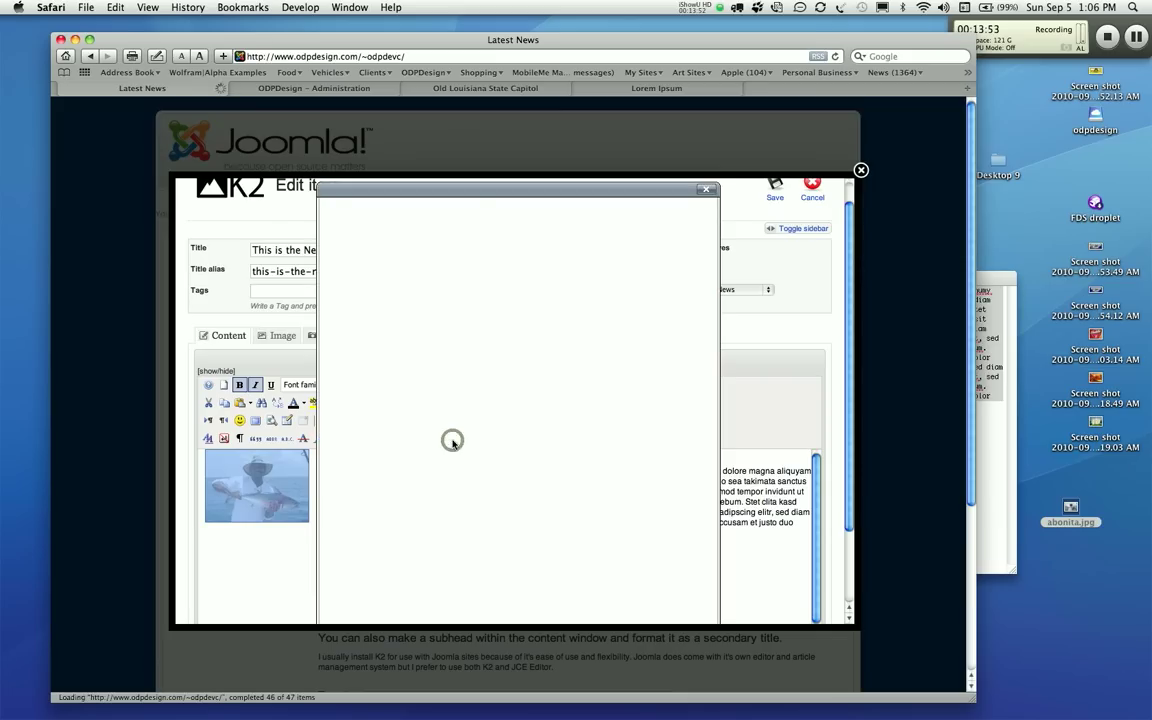
left_click(409, 311)
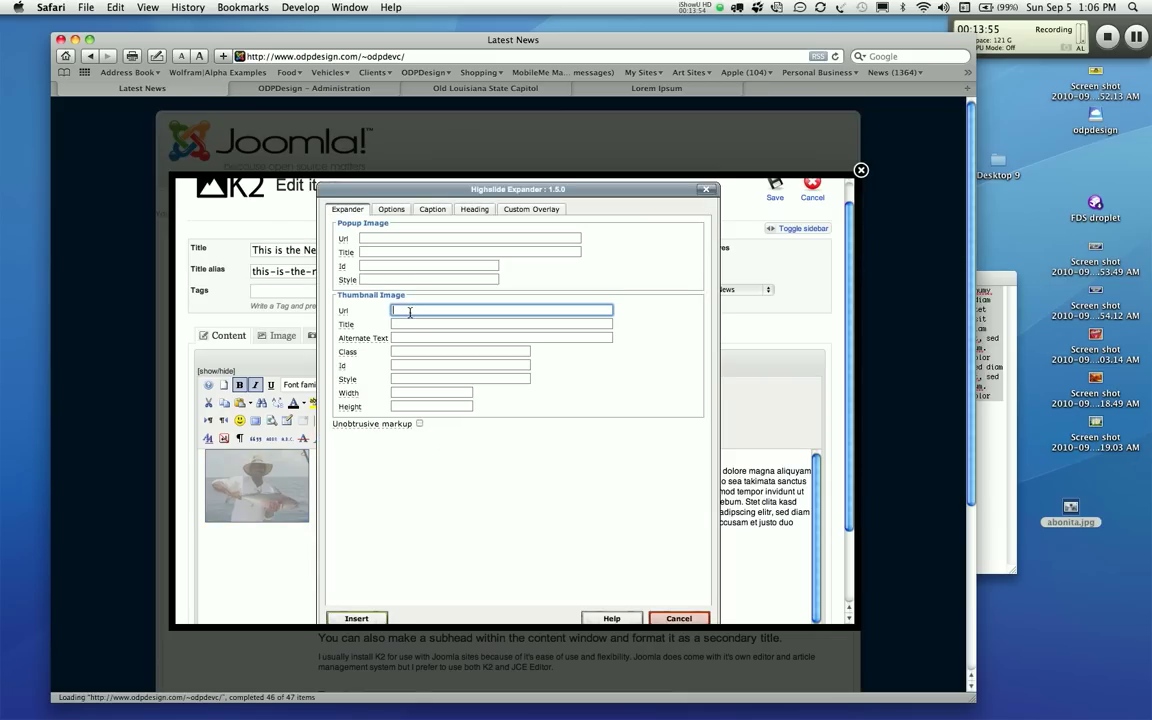
type("images/stories/Fish/vernon/abonita.jpg")
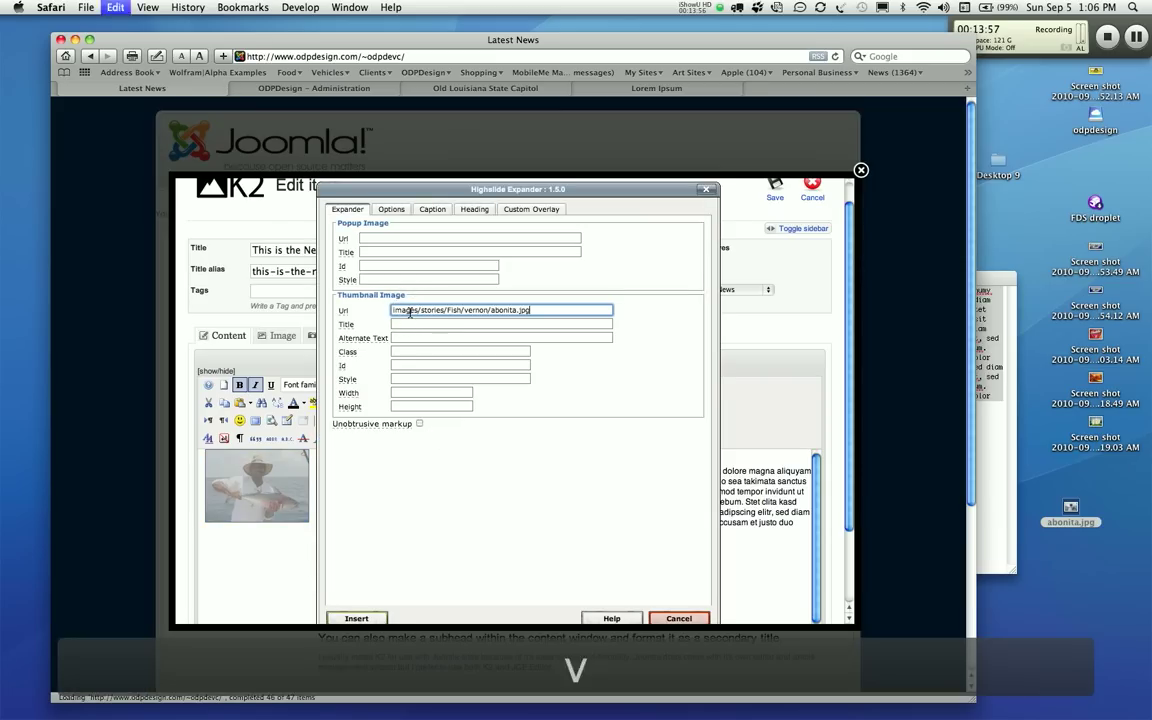
left_click(393, 240)
type("images/stories/Fish/vernon/abonita.jpg")
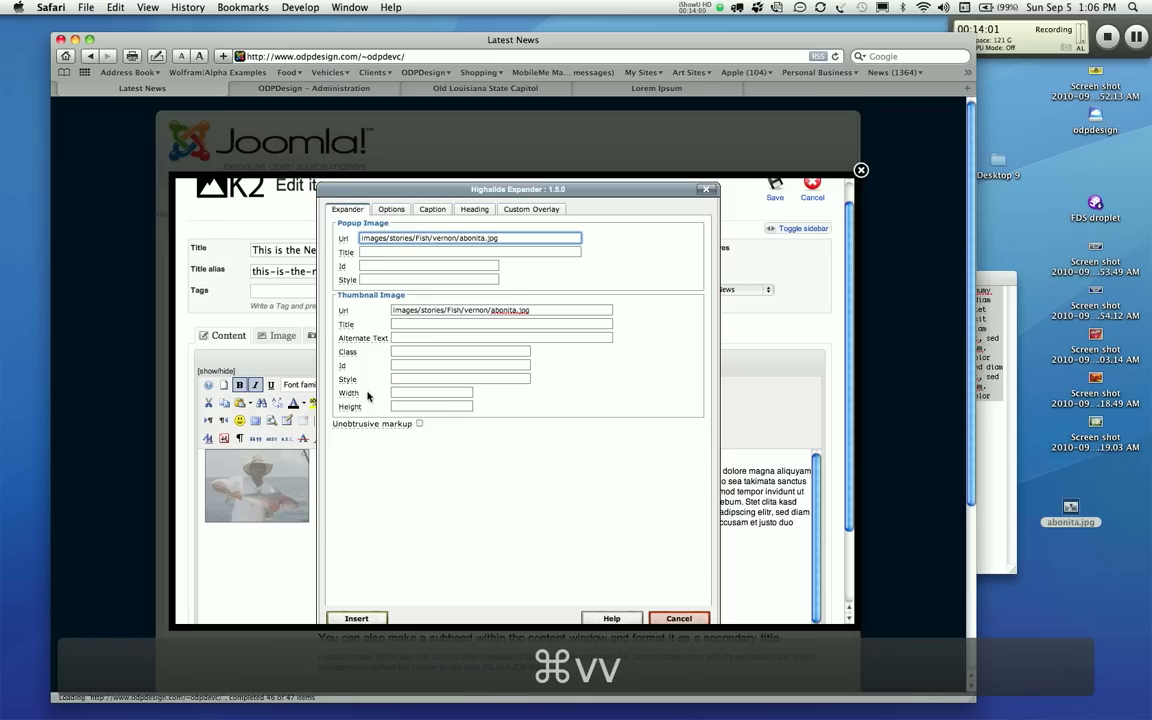
Set the thumbnail to 150px by 105px and insert the expander
left_click(405, 394)
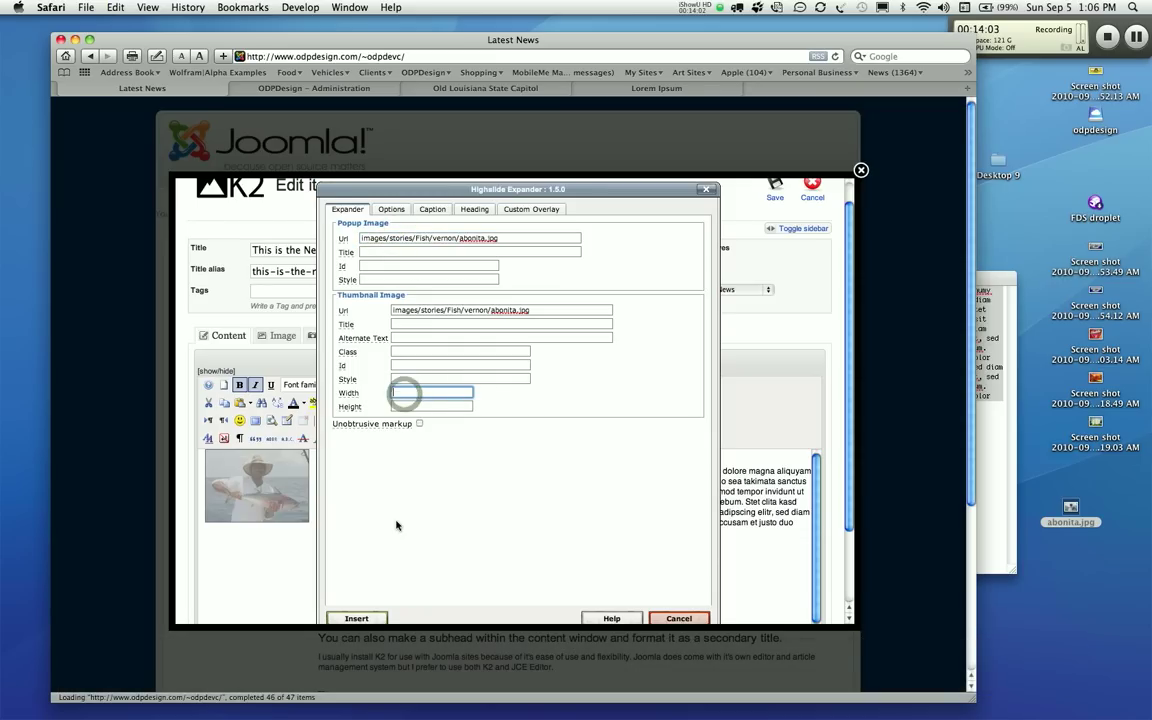
type("15")
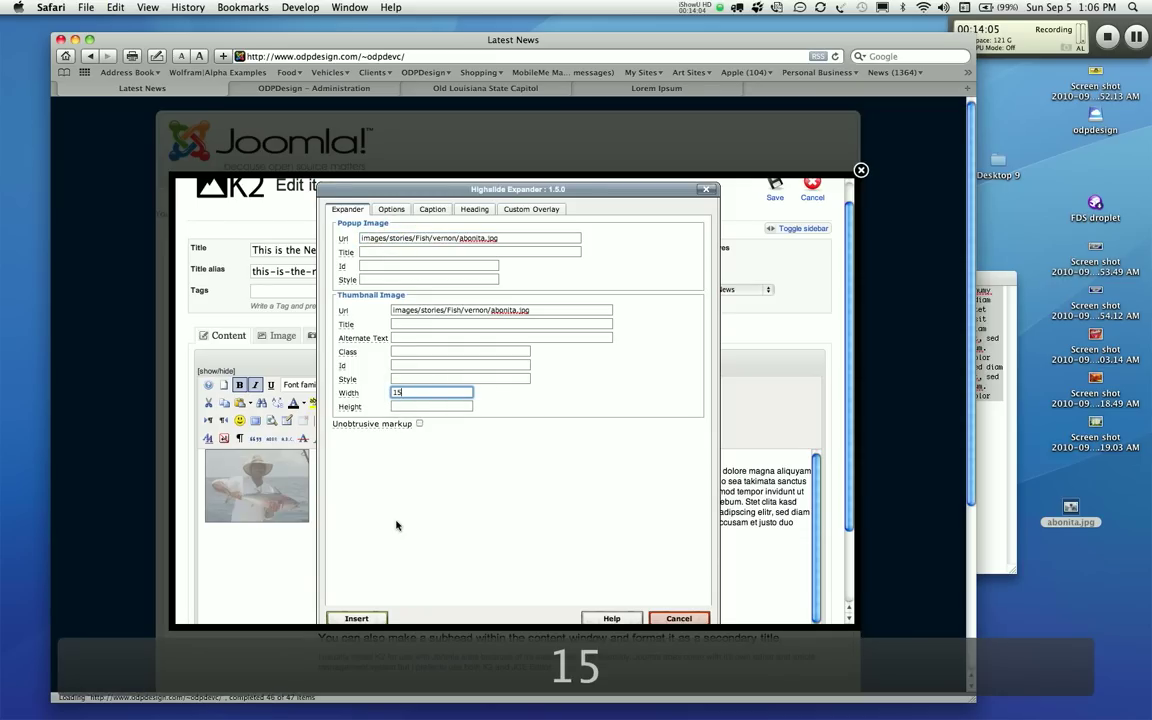
type("0px")
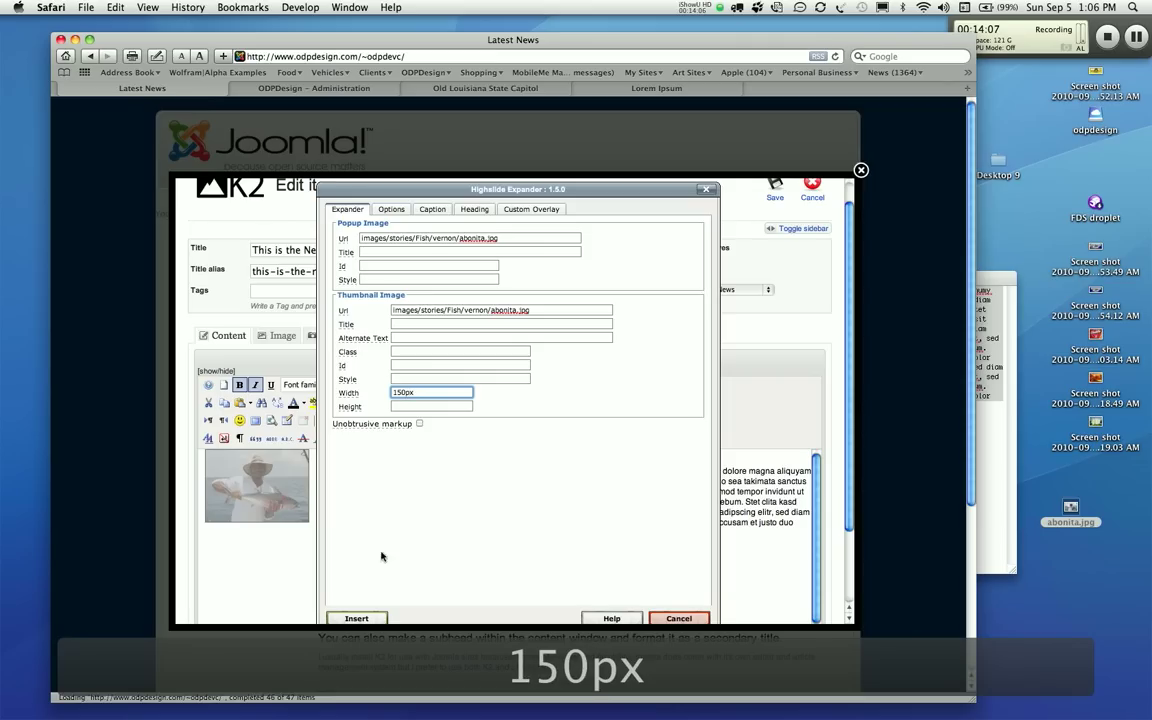
left_click(396, 408)
type("1")
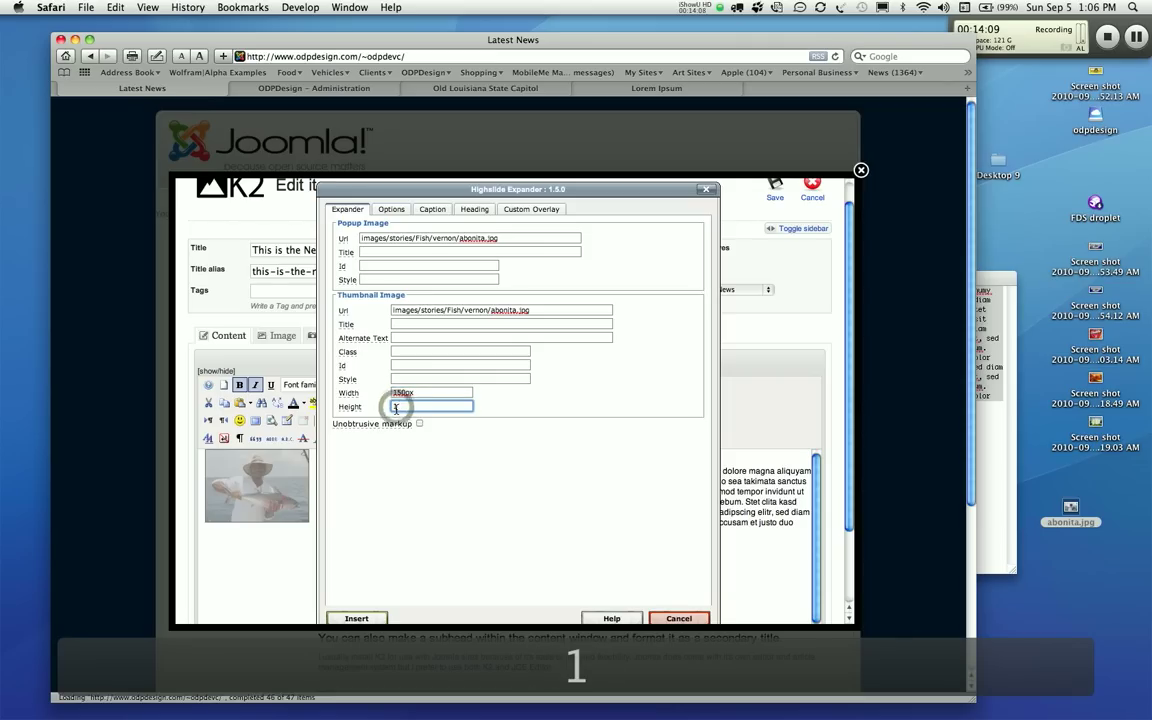
type("05px")
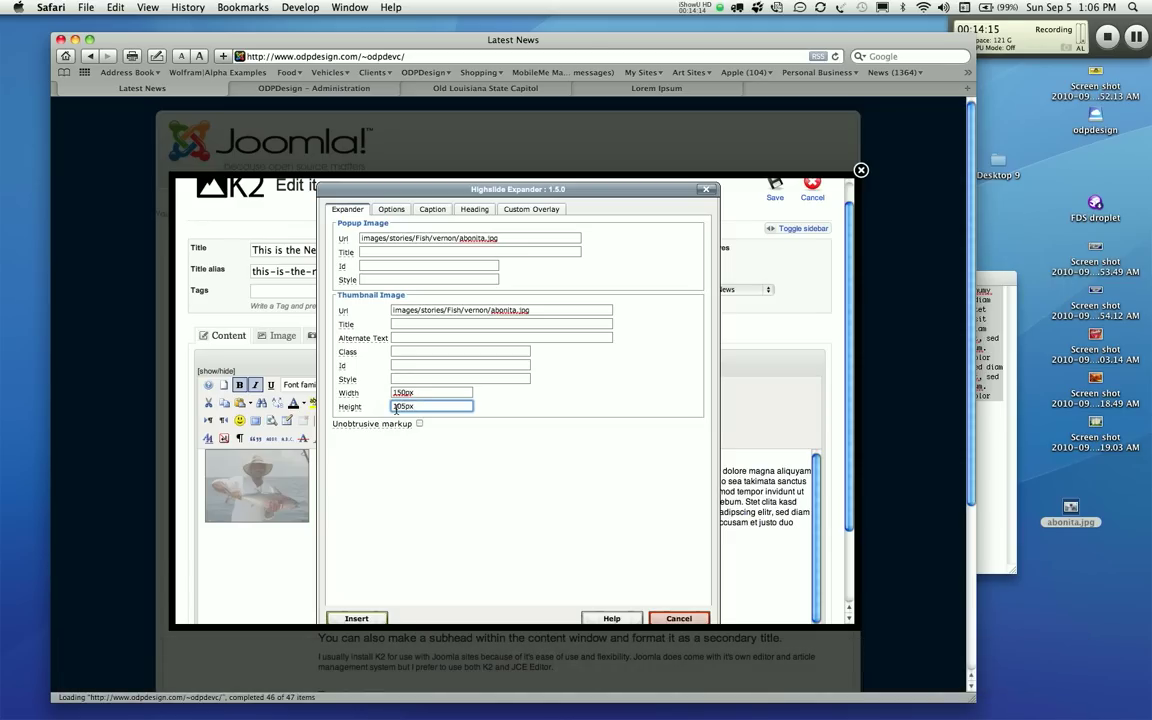
left_click(357, 618)
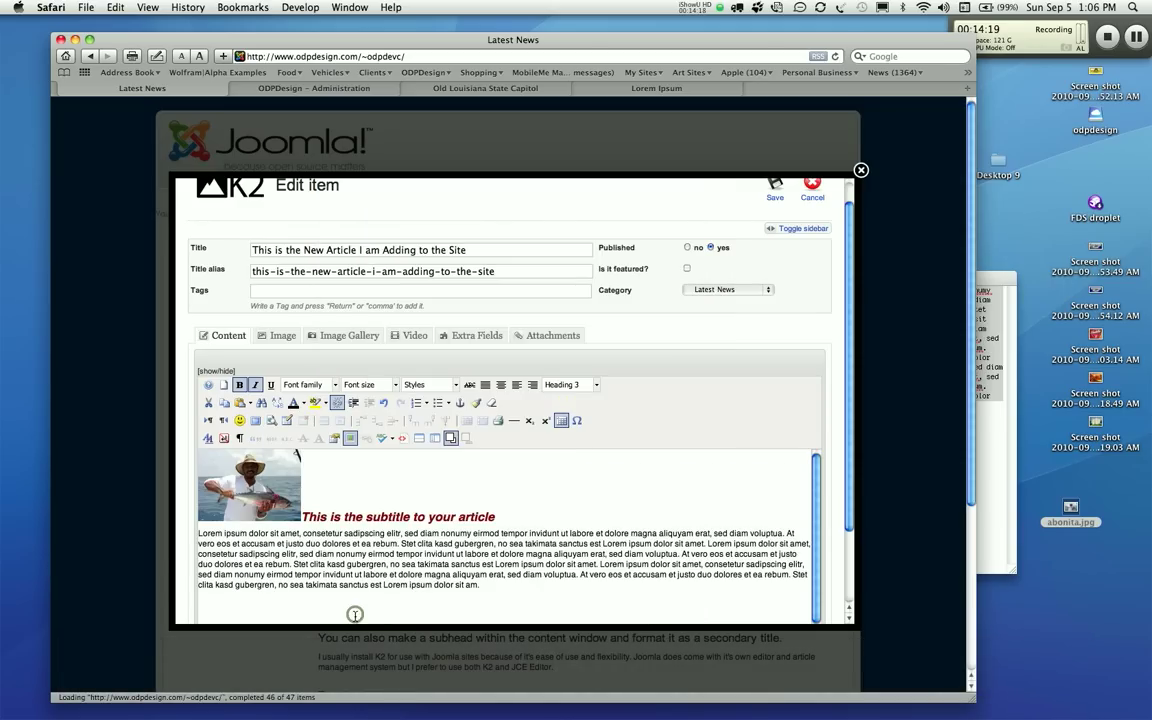
Align the fish thumbnail left with equal margins of 10 on all sides
left_click(242, 483)
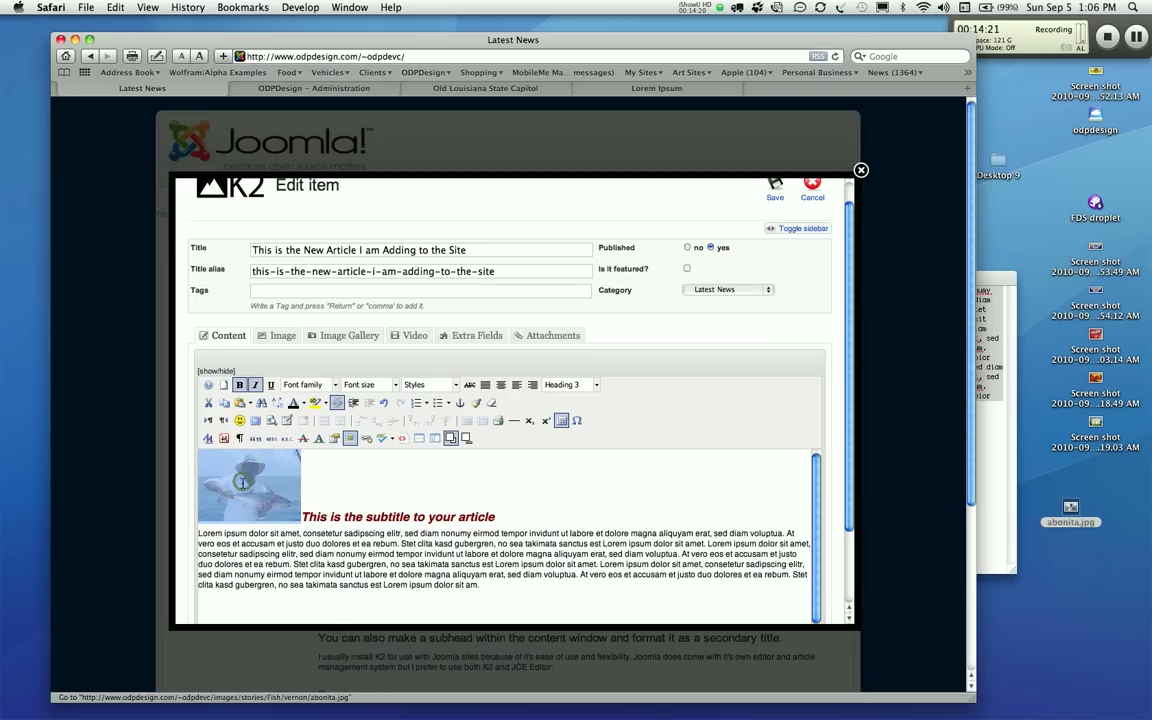
left_click(350, 440)
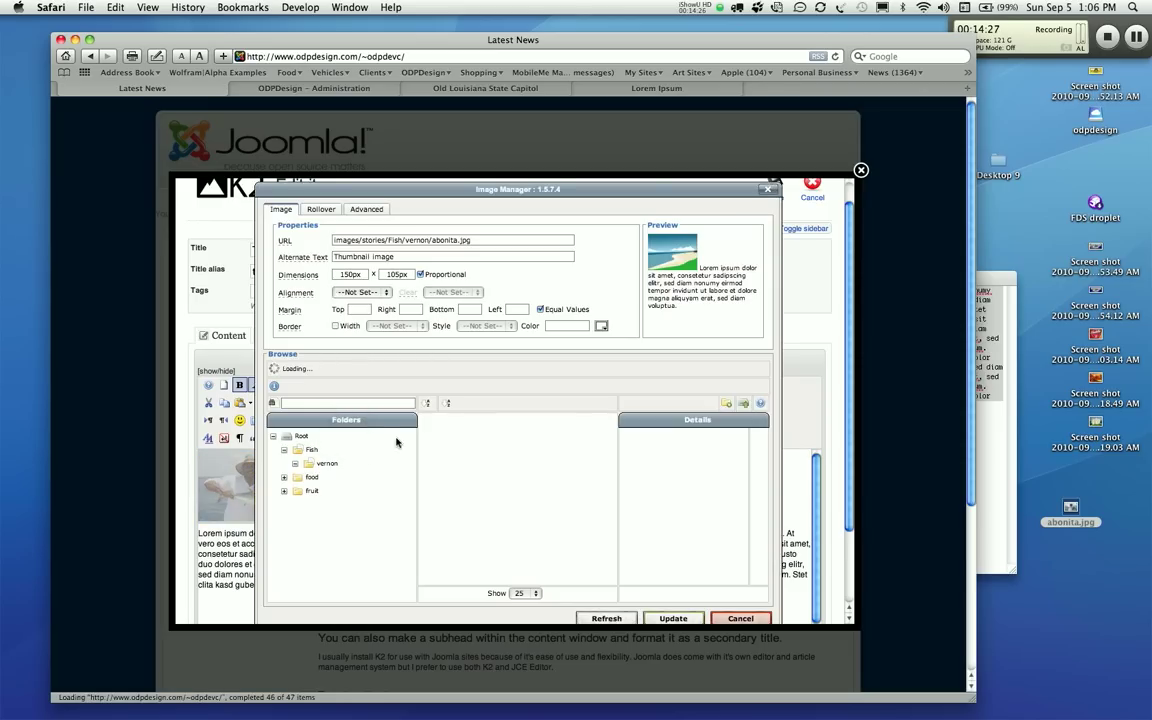
left_click(362, 291)
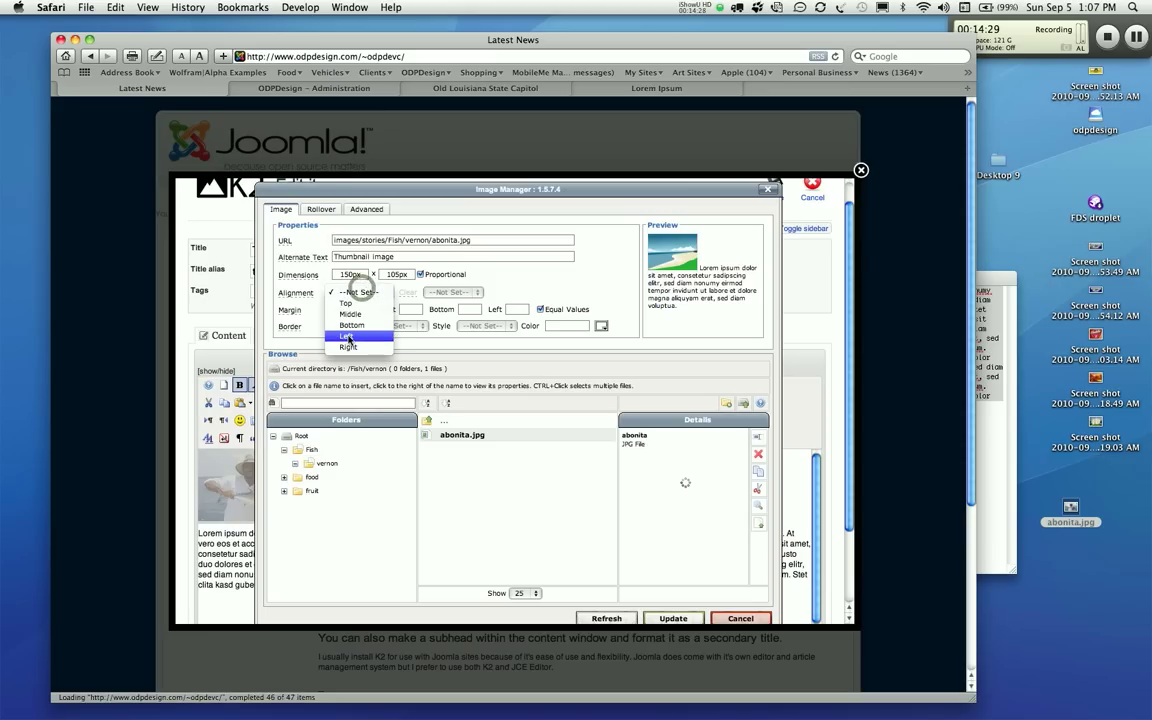
left_click(347, 334)
left_click(355, 309)
type("10")
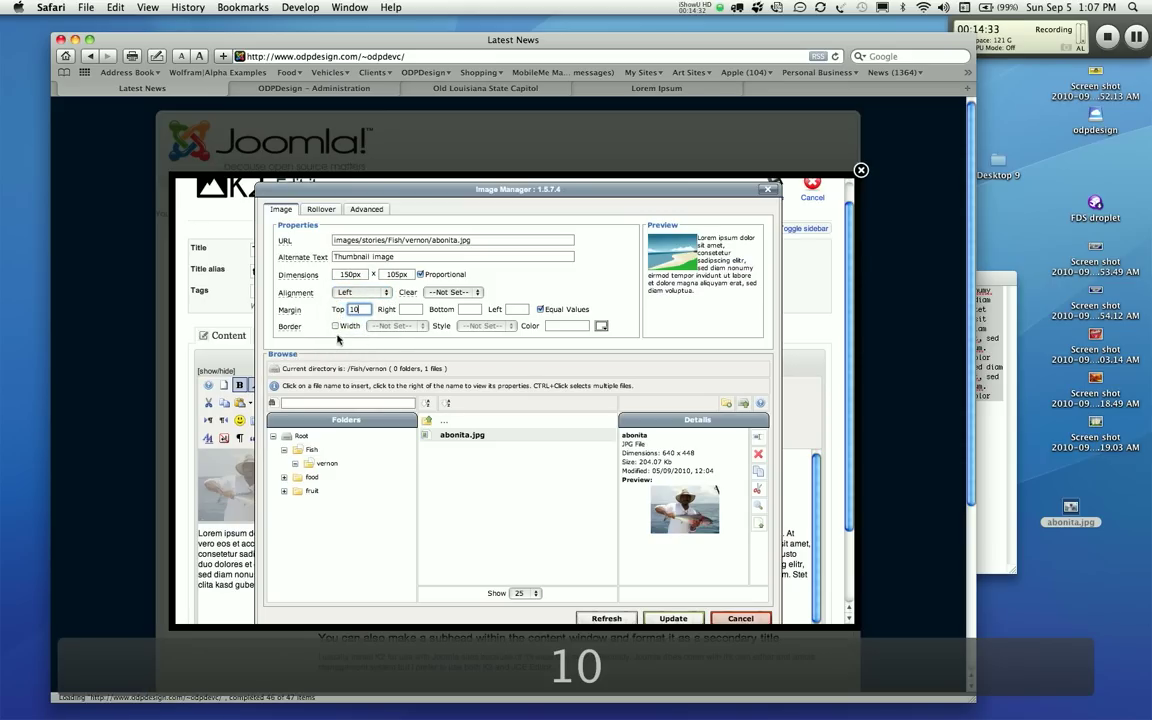
left_click(337, 327)
Give the thumbnail a 1-pixel solid border coloured #000000
left_click(380, 326)
left_click(380, 350)
left_click(485, 326)
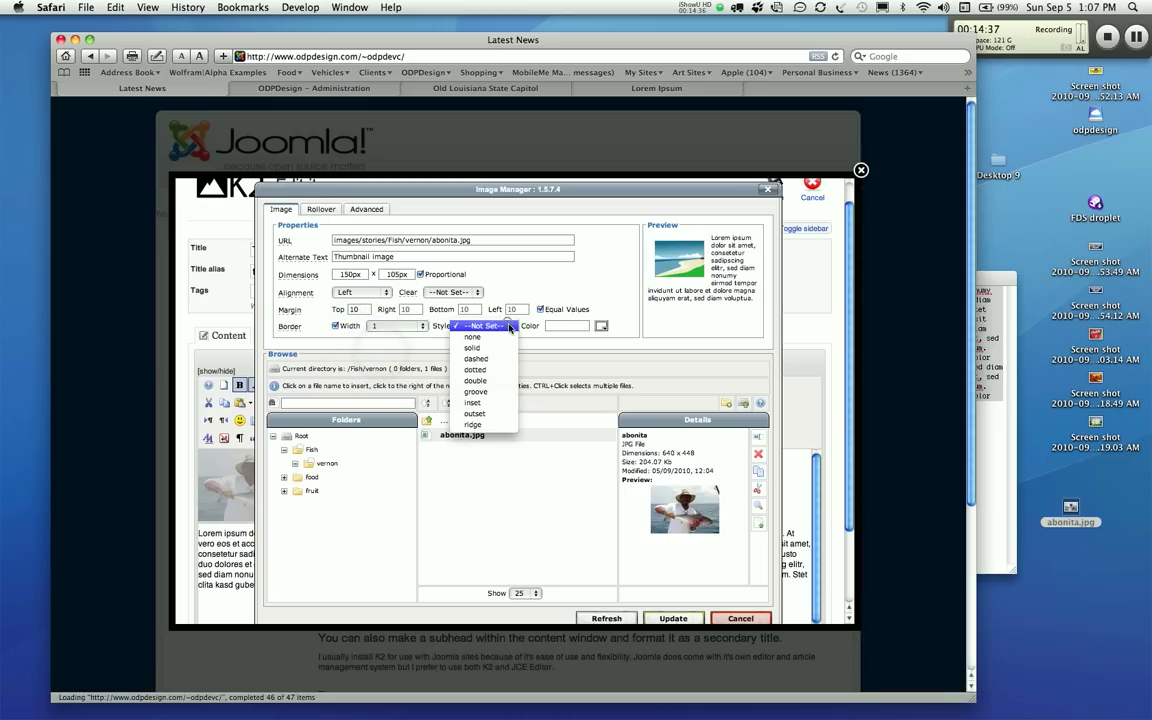
left_click(500, 345)
left_click(601, 326)
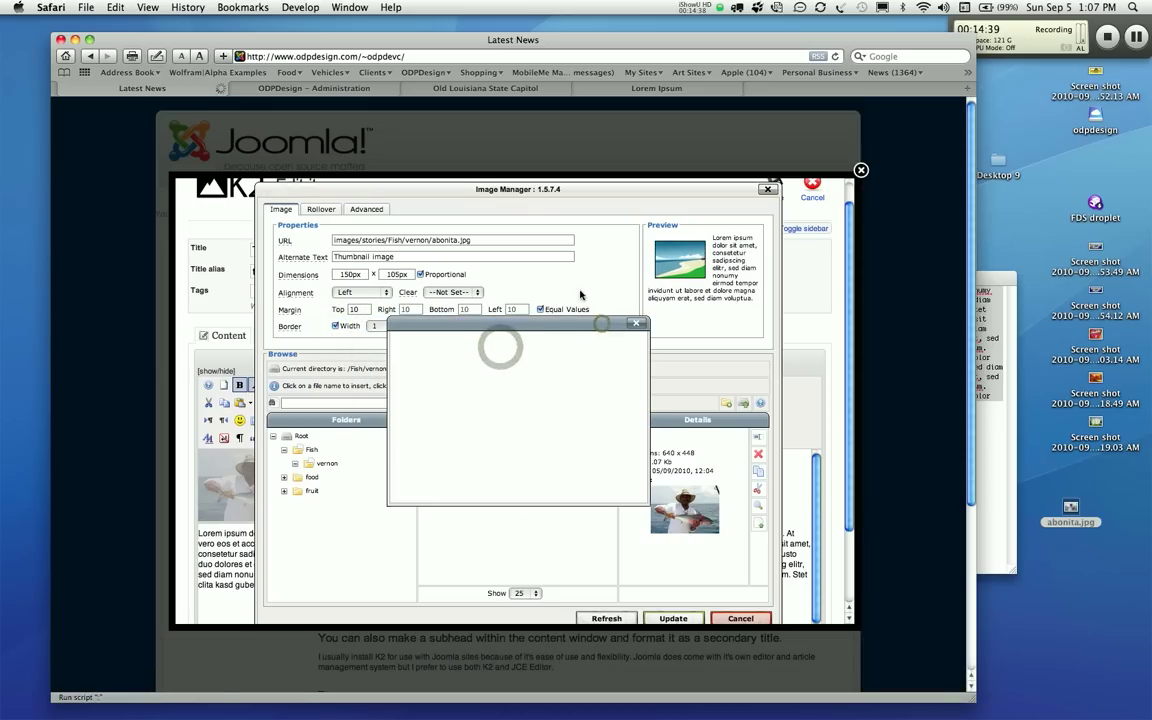
left_click(624, 391)
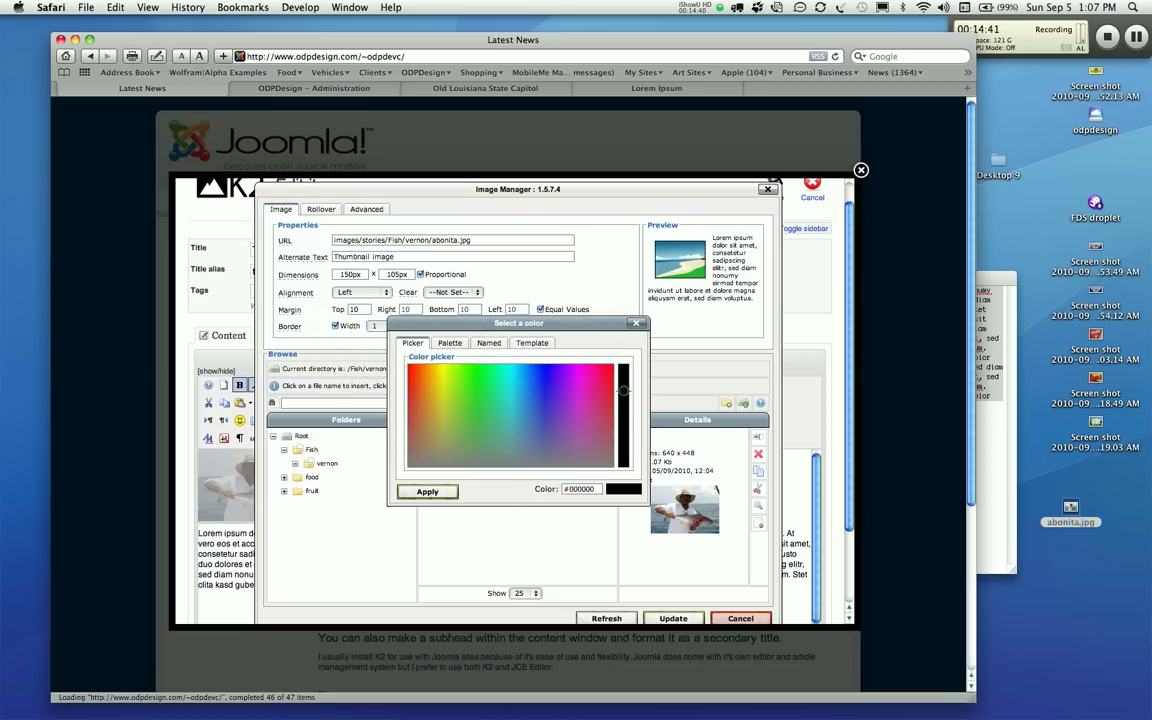
left_click(427, 491)
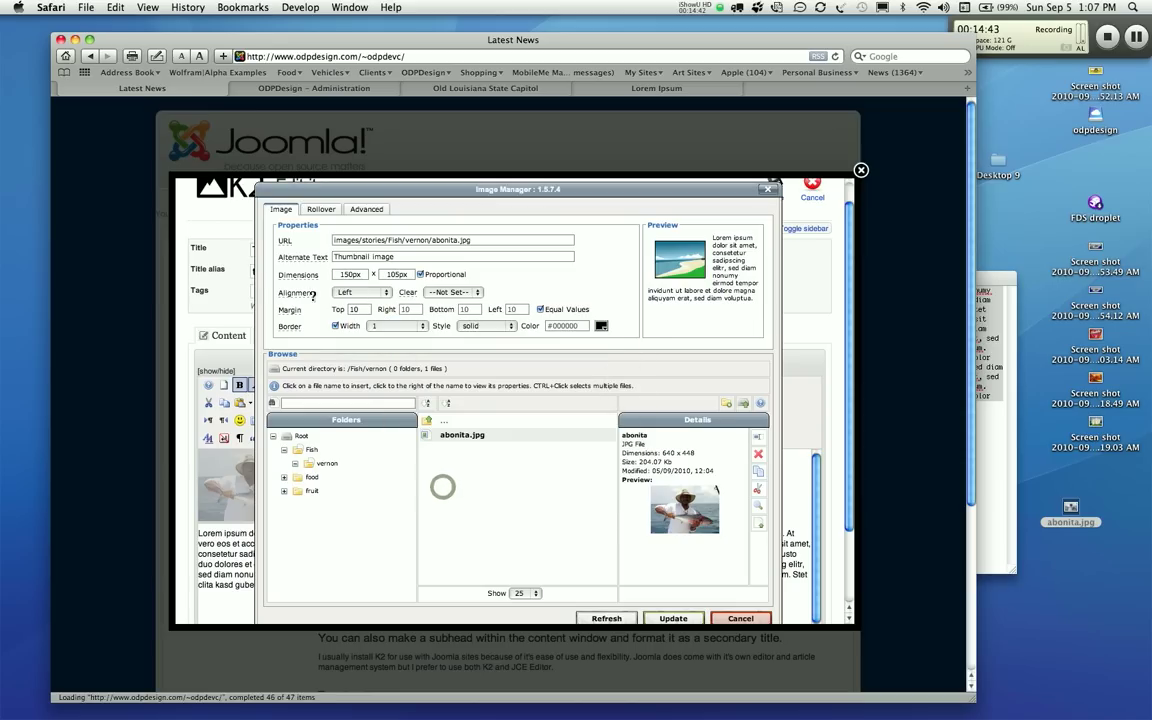
Set the top margin to 0 and update the image in the article
left_click(541, 310)
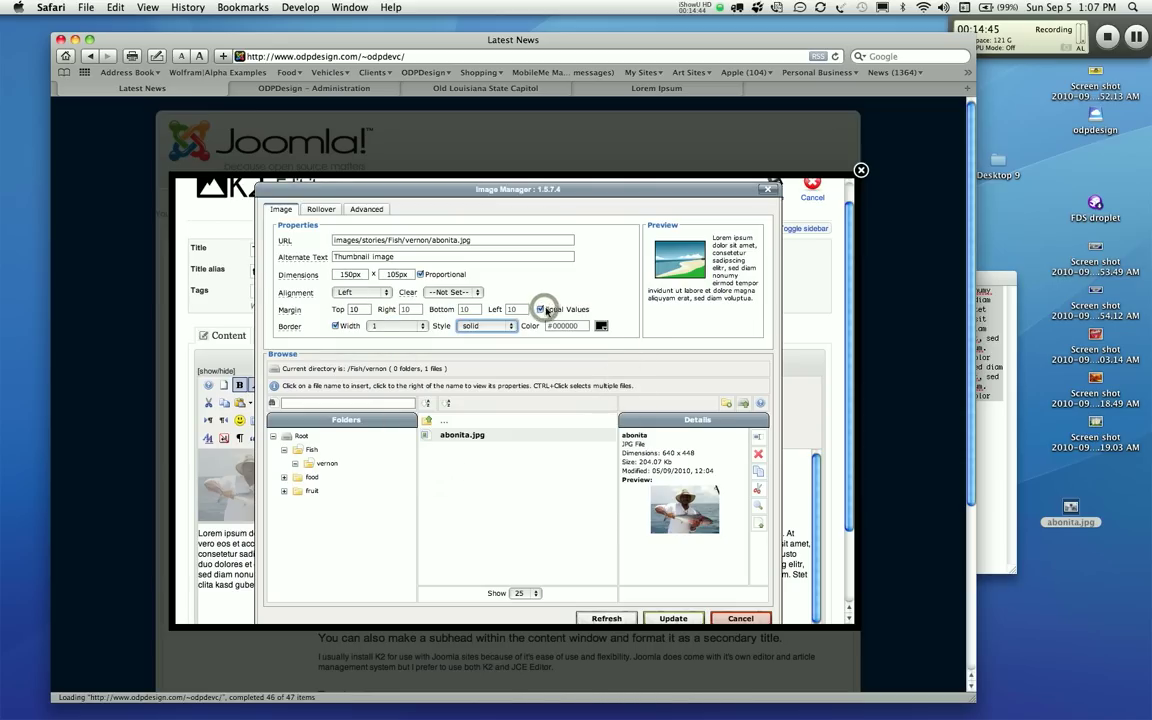
double_click(353, 310)
type("0")
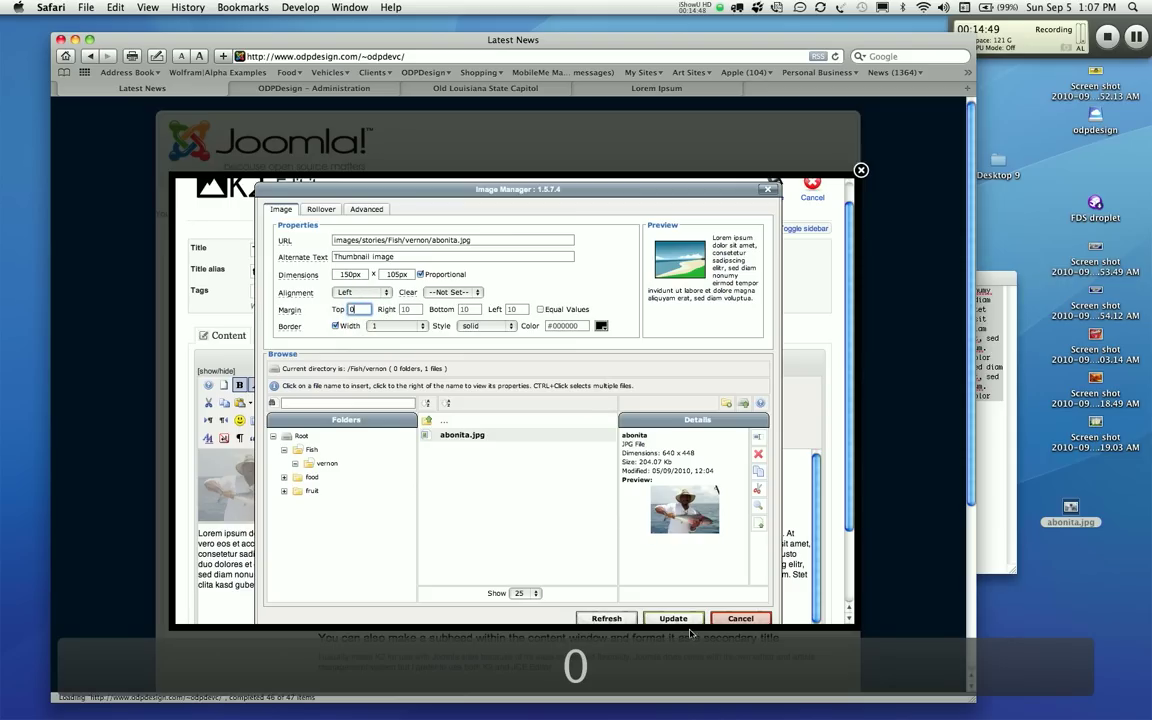
left_click(673, 618)
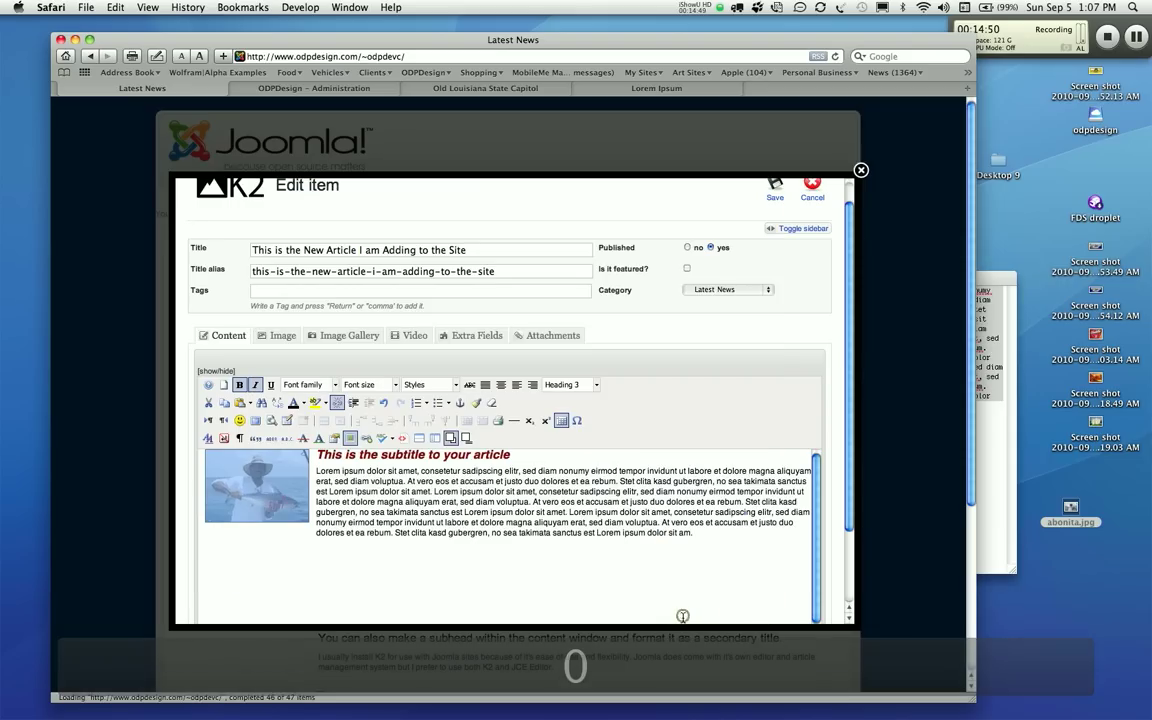
Save the K2 article, refresh Latest News, and check the fish thumbnail enlarges in a pop-up
left_click(773, 191)
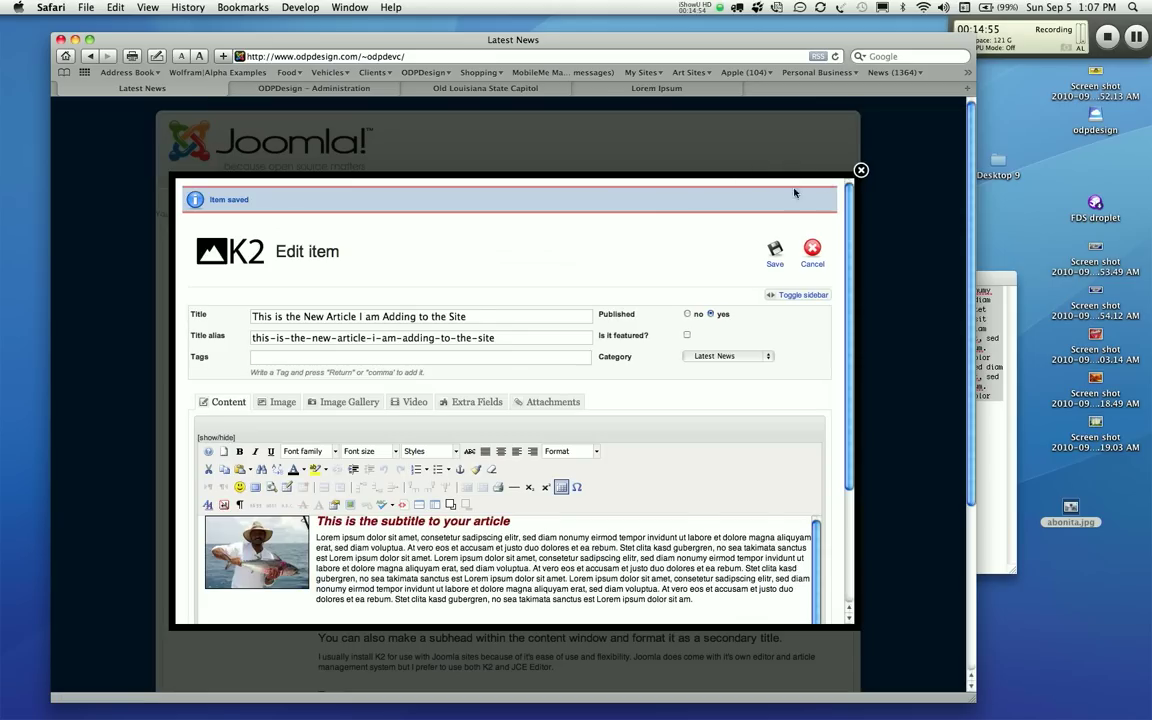
left_click(859, 171)
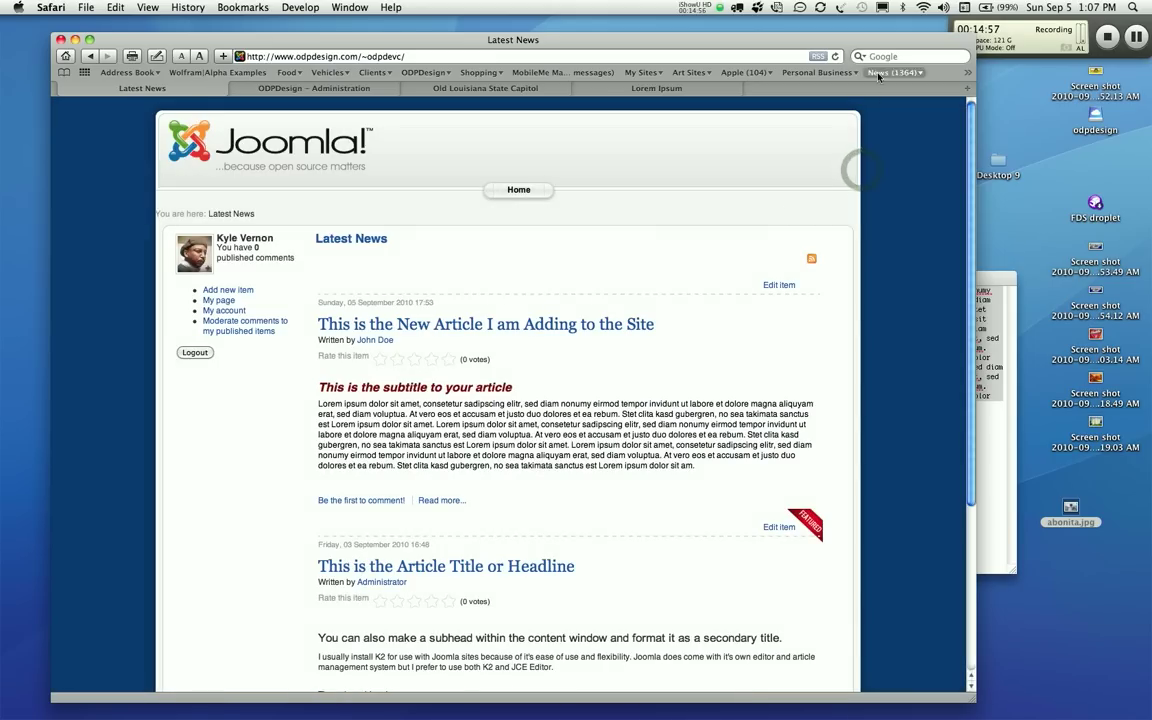
left_click(836, 57)
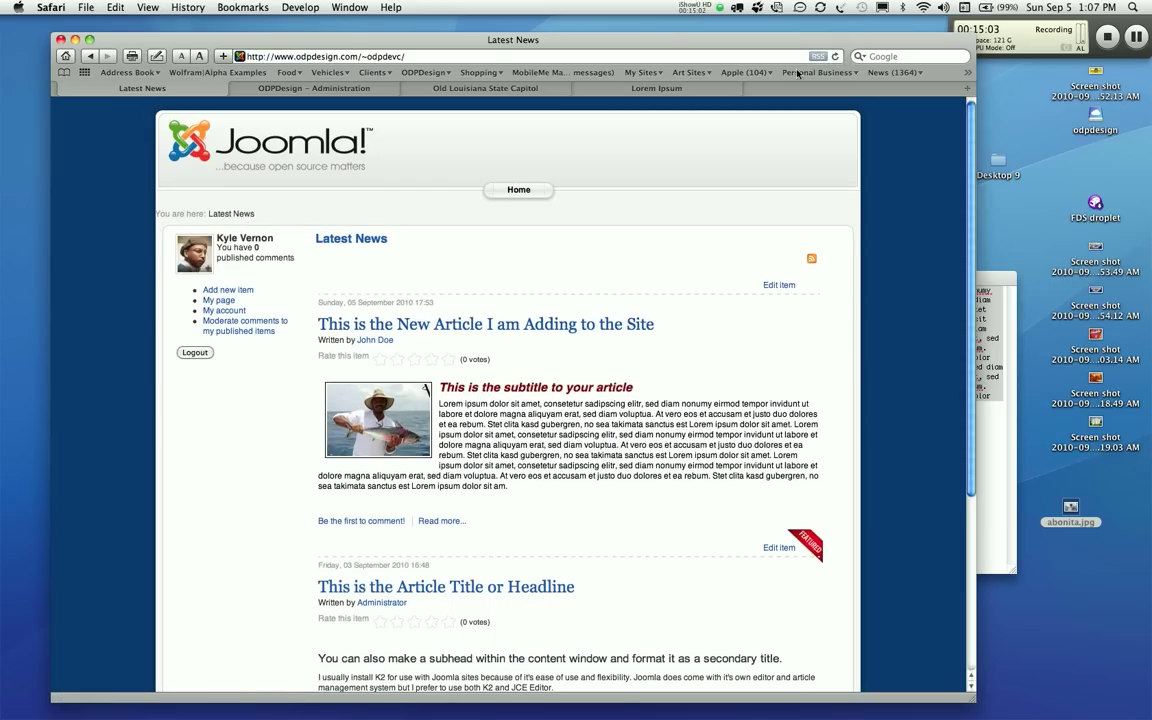
left_click(398, 415)
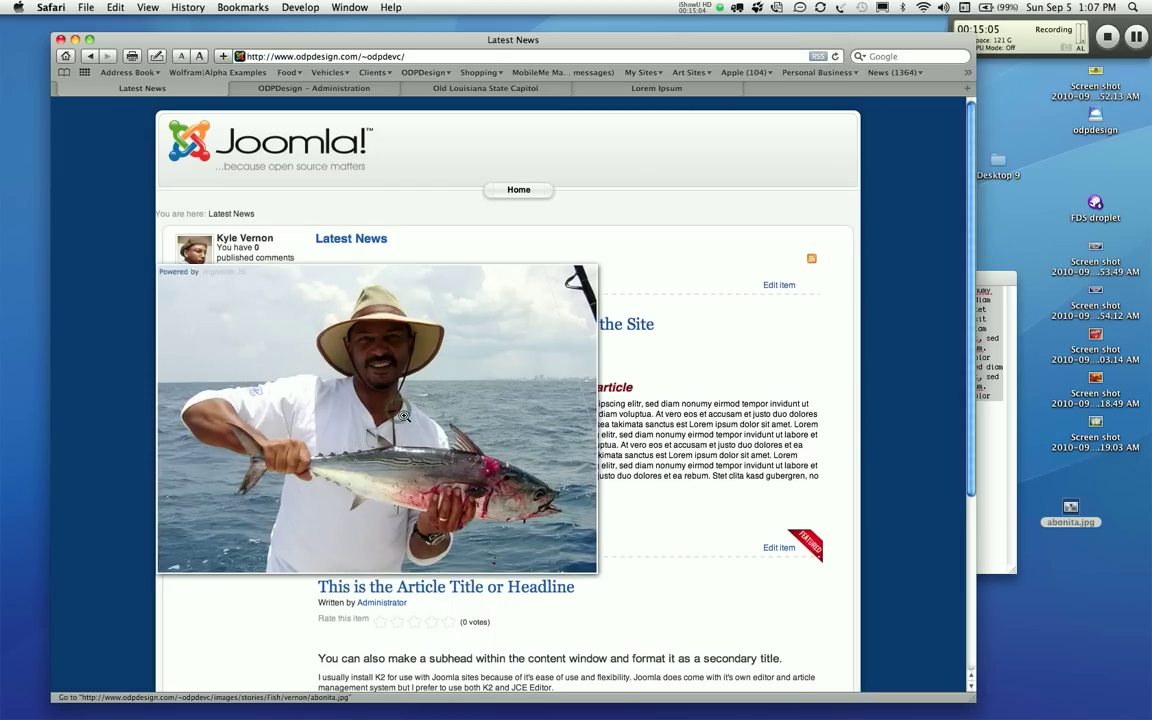
left_click(403, 415)
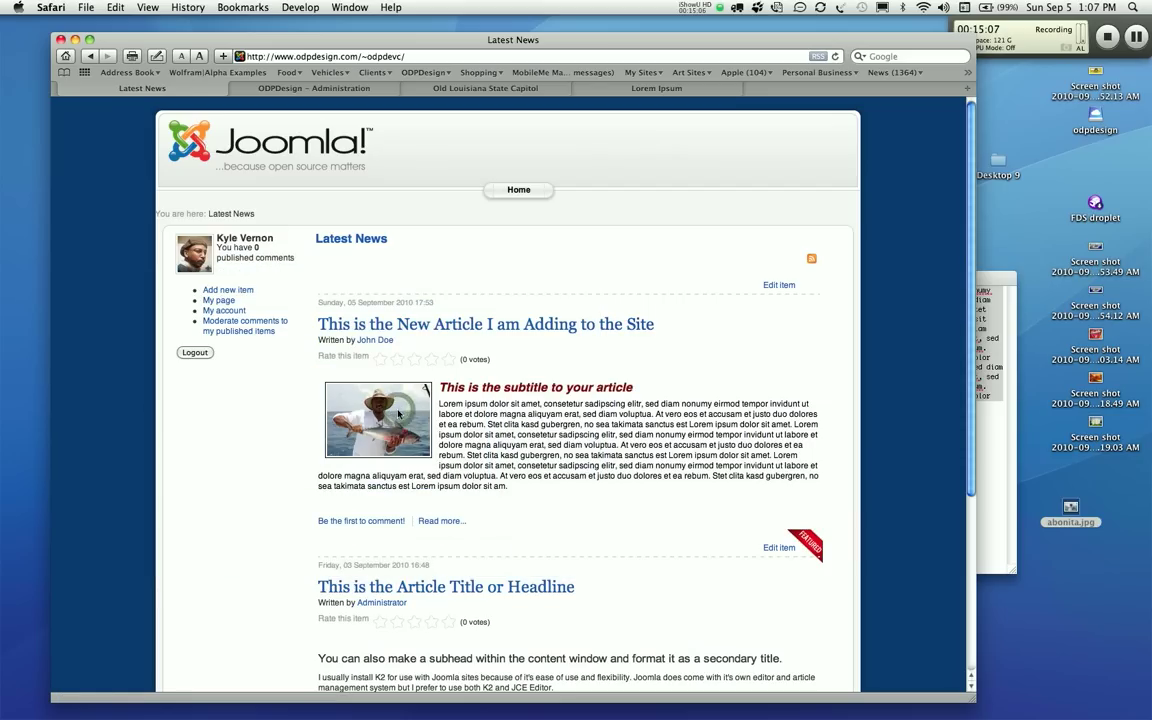